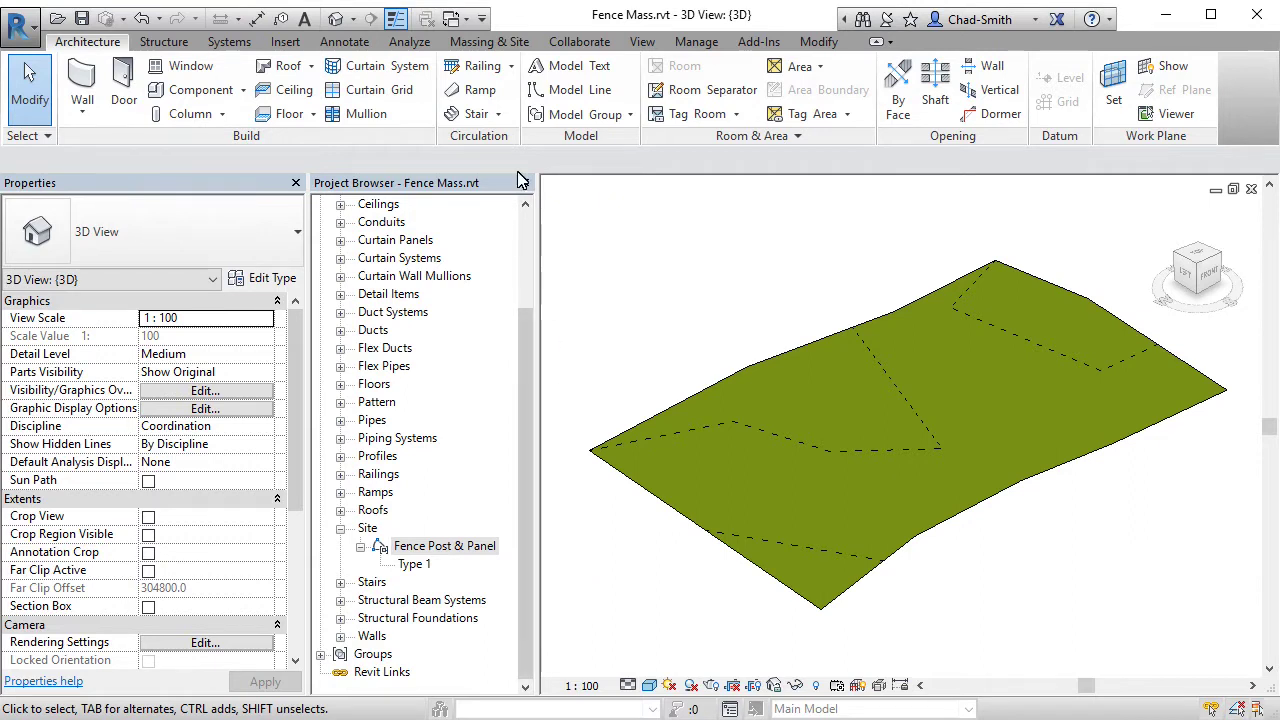
Step: Start an in-place mass from Massing & Site and name it 'Fence'
{"action": "left_click", "coordinate": [489, 42]}
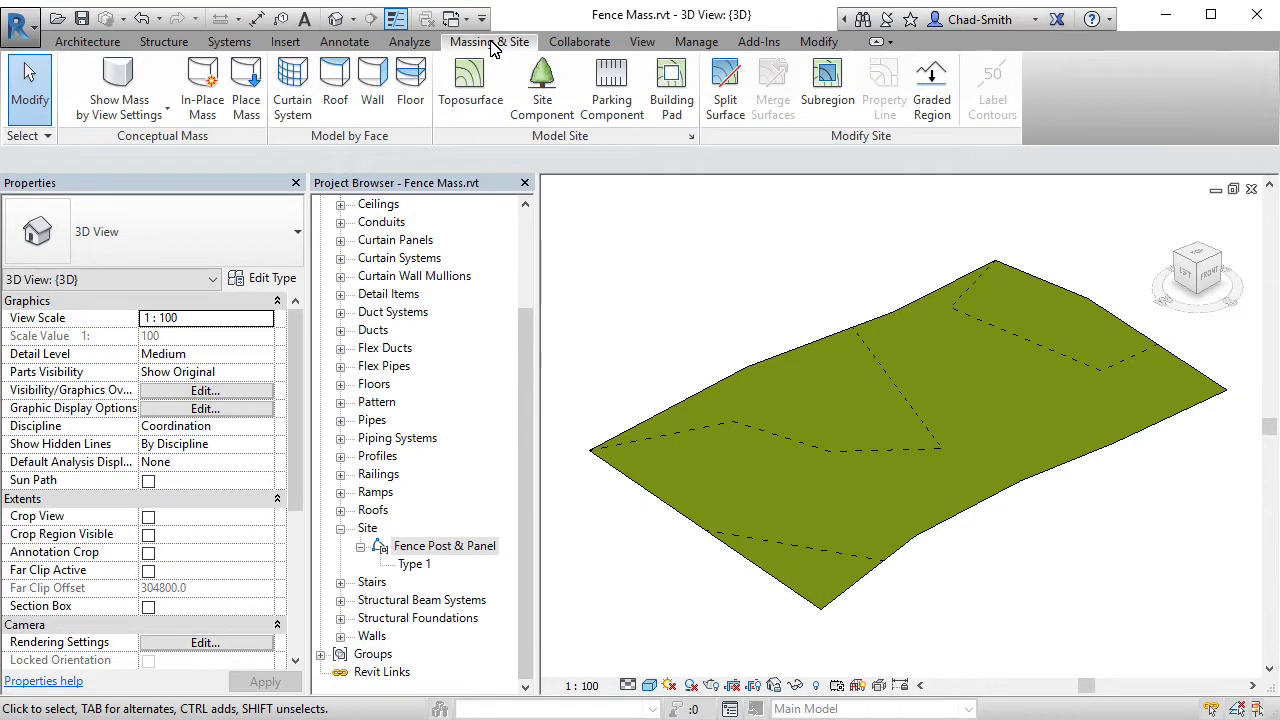
{"action": "left_click", "coordinate": [203, 106]}
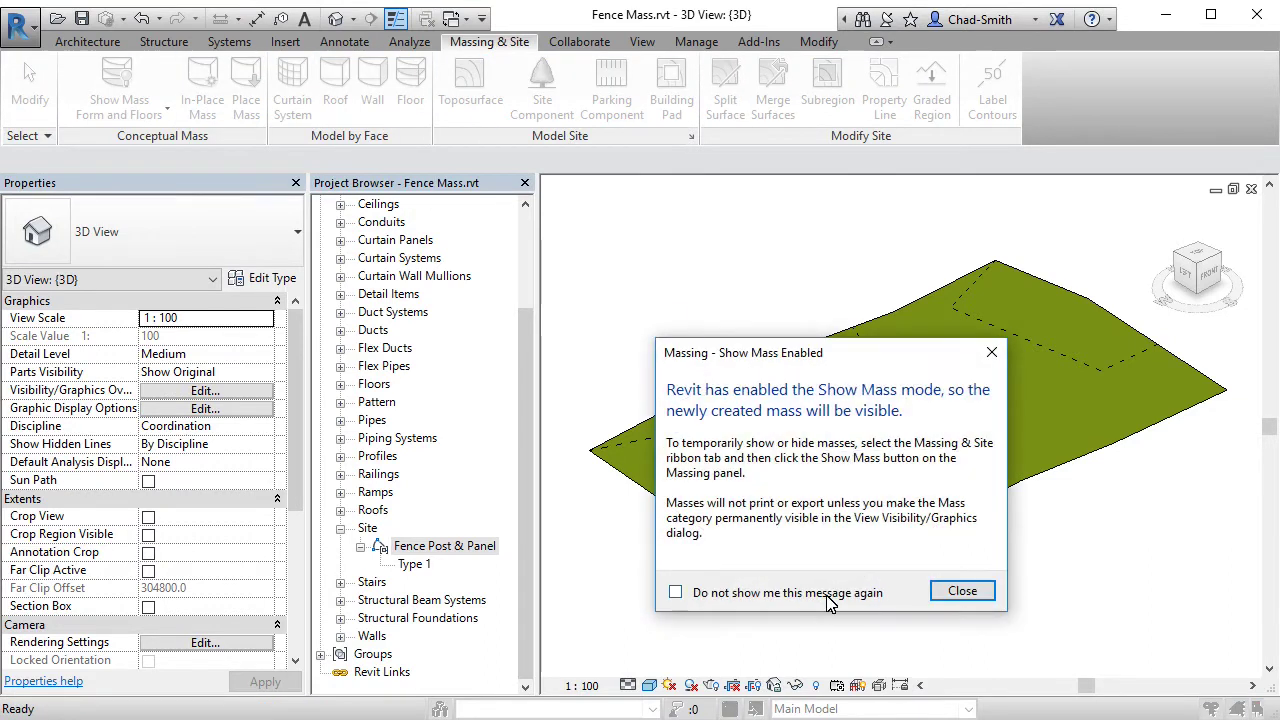
{"action": "left_click", "coordinate": [960, 593]}
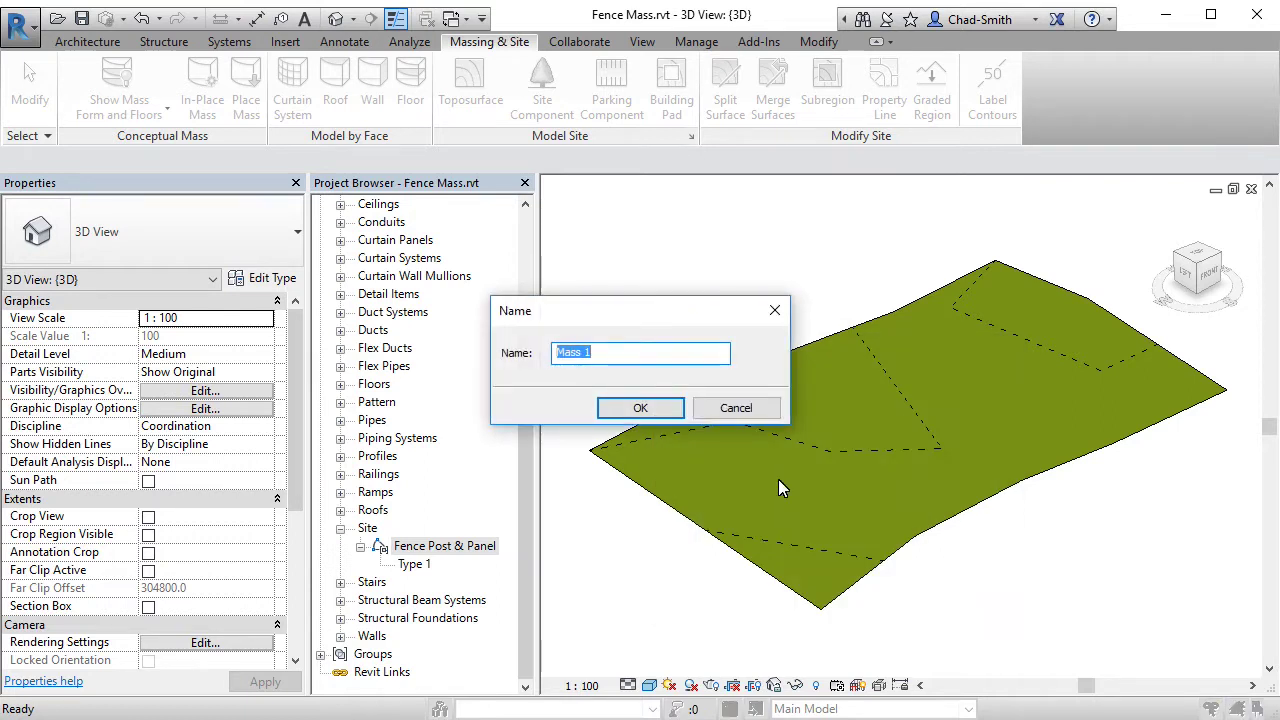
{"action": "key", "text": "BackSpace"}
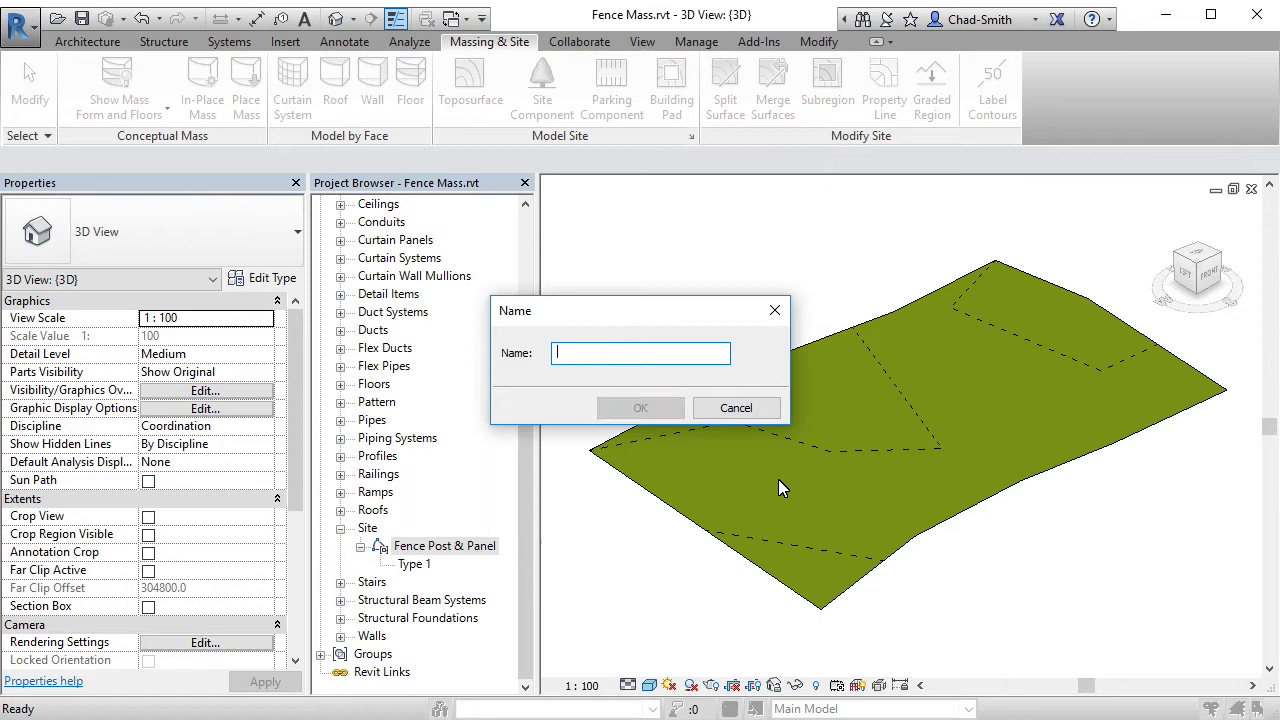
{"action": "type", "text": "Fene"}
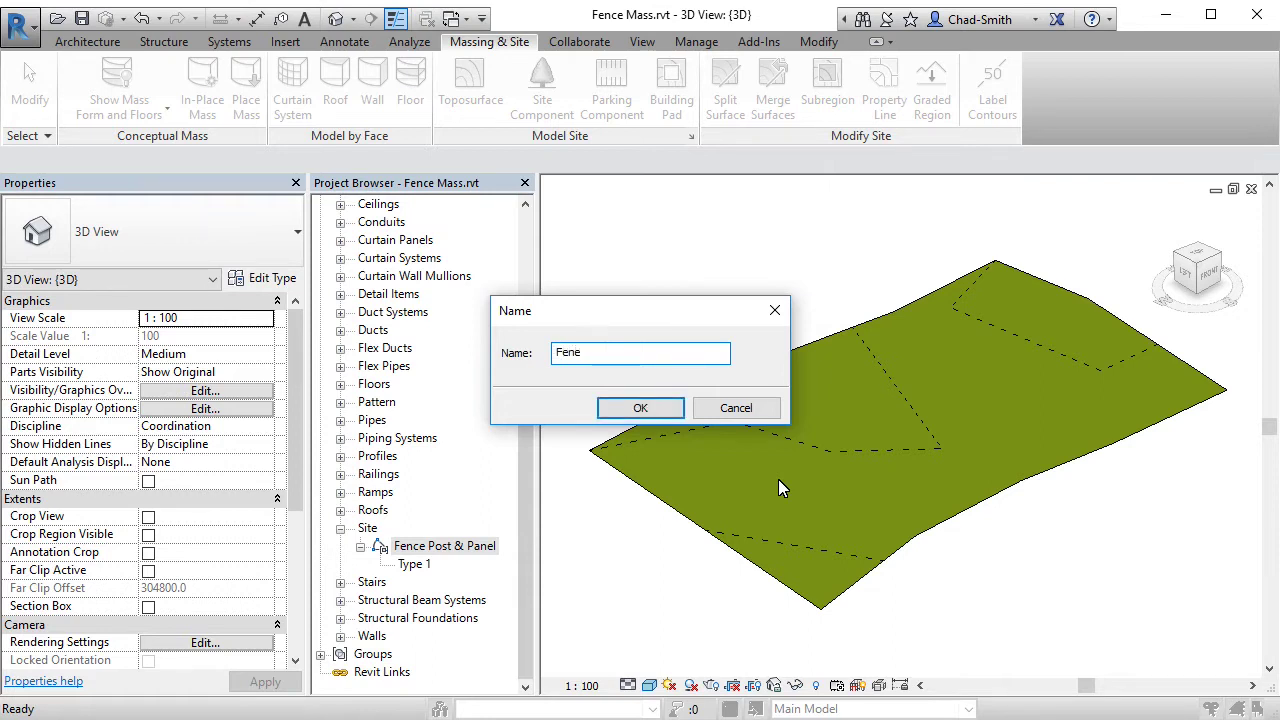
{"action": "key", "text": "BackSpace"}
{"action": "type", "text": "ce"}
{"action": "left_click", "coordinate": [638, 410]}
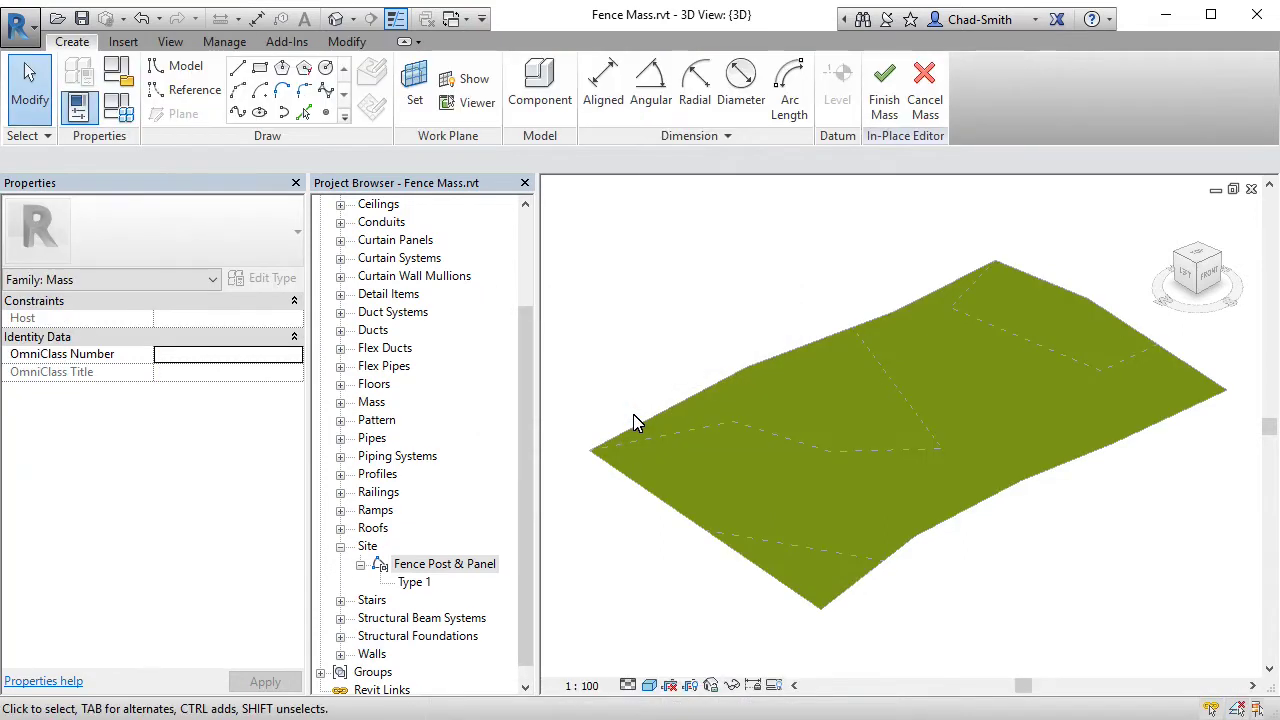
Step: Open the Ground Floor plan from the Project Browser
{"action": "scroll", "coordinate": [531, 429], "scroll_direction": "up", "scroll_amount": 5}
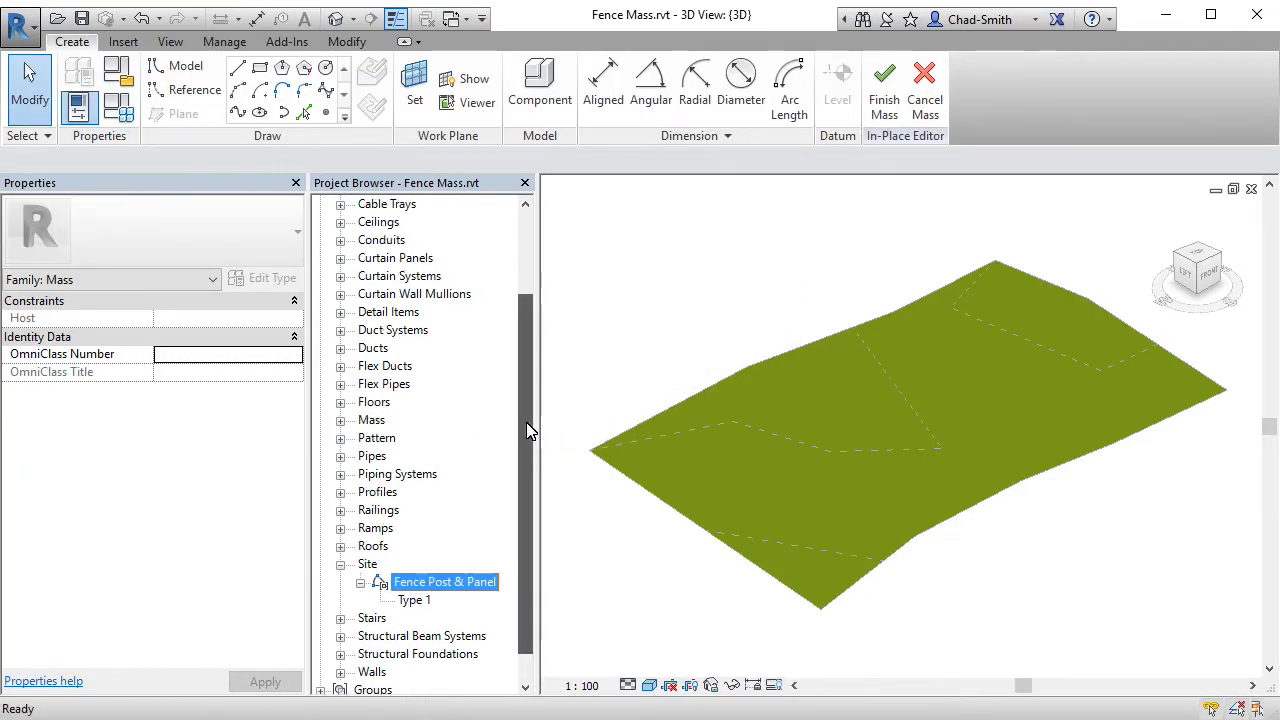
{"action": "left_click", "coordinate": [320, 204]}
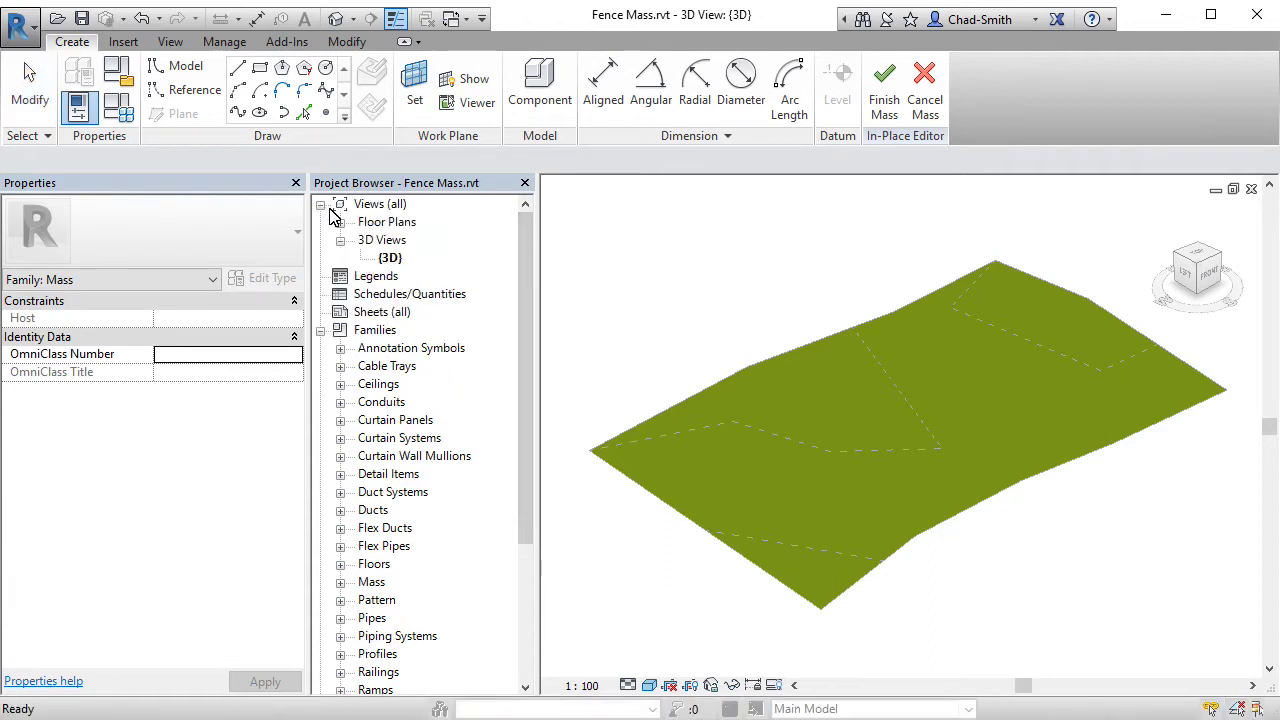
{"action": "left_click", "coordinate": [340, 222]}
{"action": "double_click", "coordinate": [395, 241]}
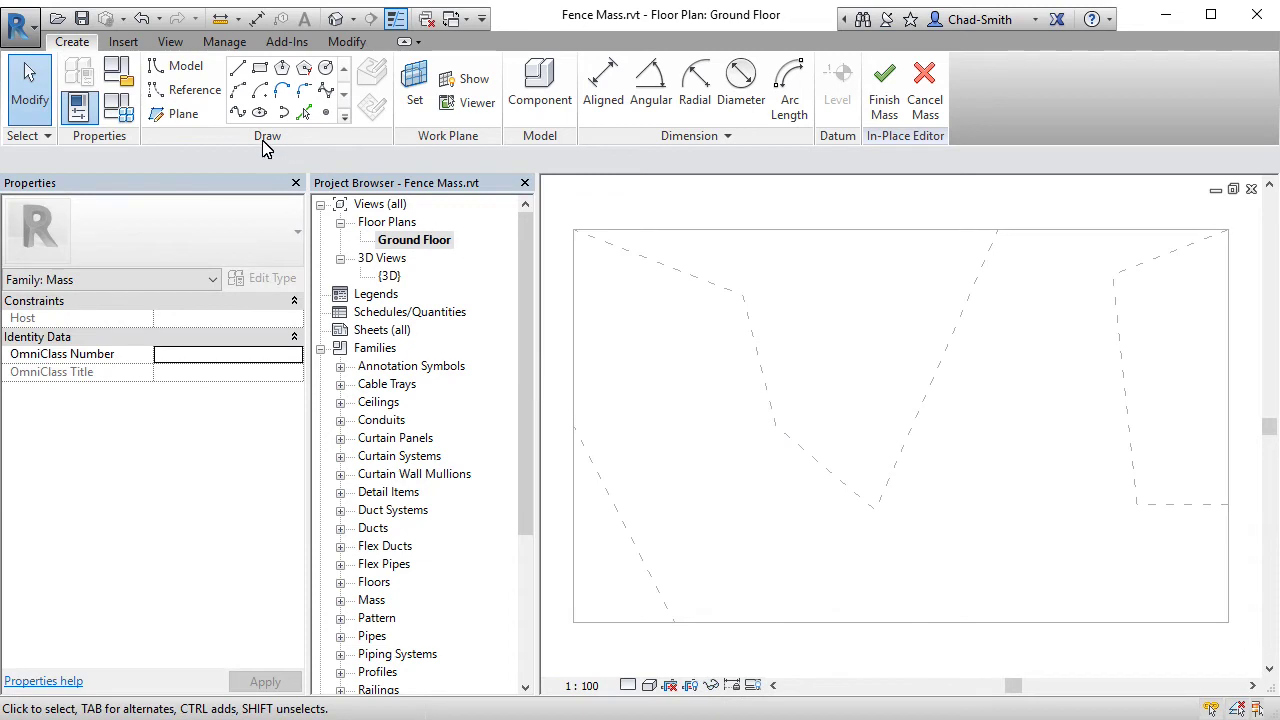
Step: Draw a 25000 × 15000 model-line rectangle snapped to the property line corners
{"action": "left_click", "coordinate": [261, 68]}
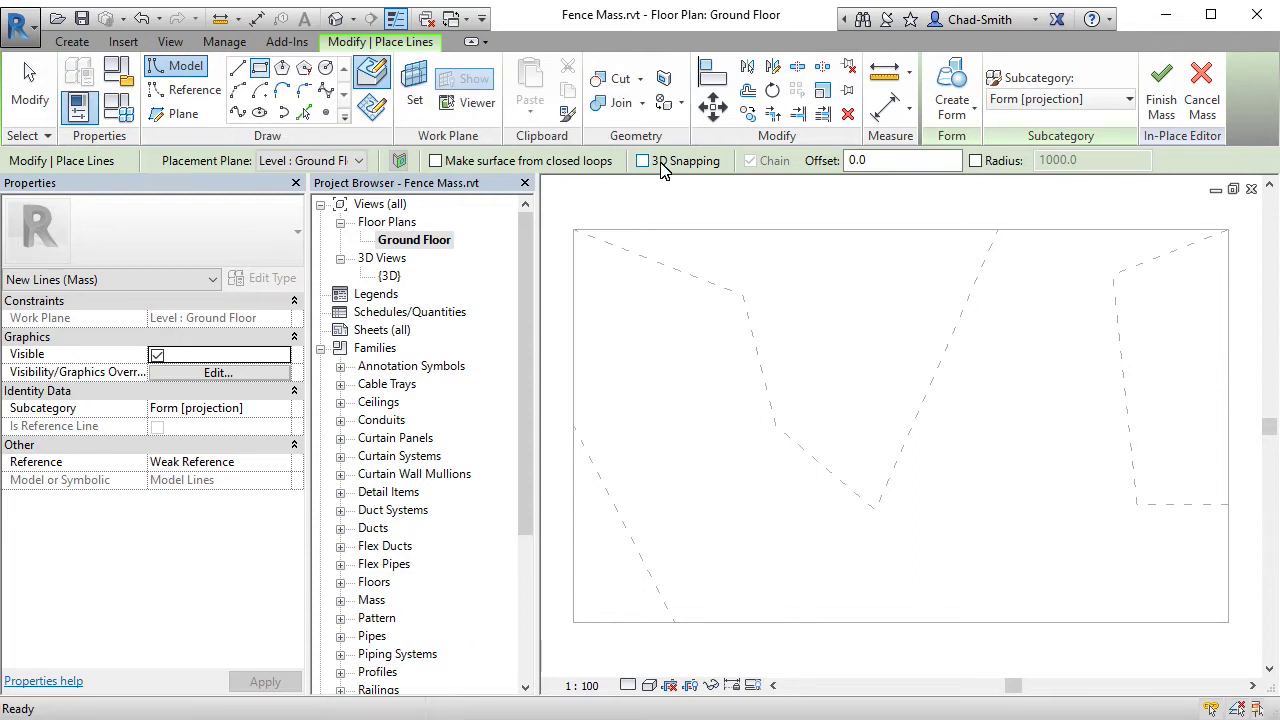
{"action": "left_click", "coordinate": [575, 231]}
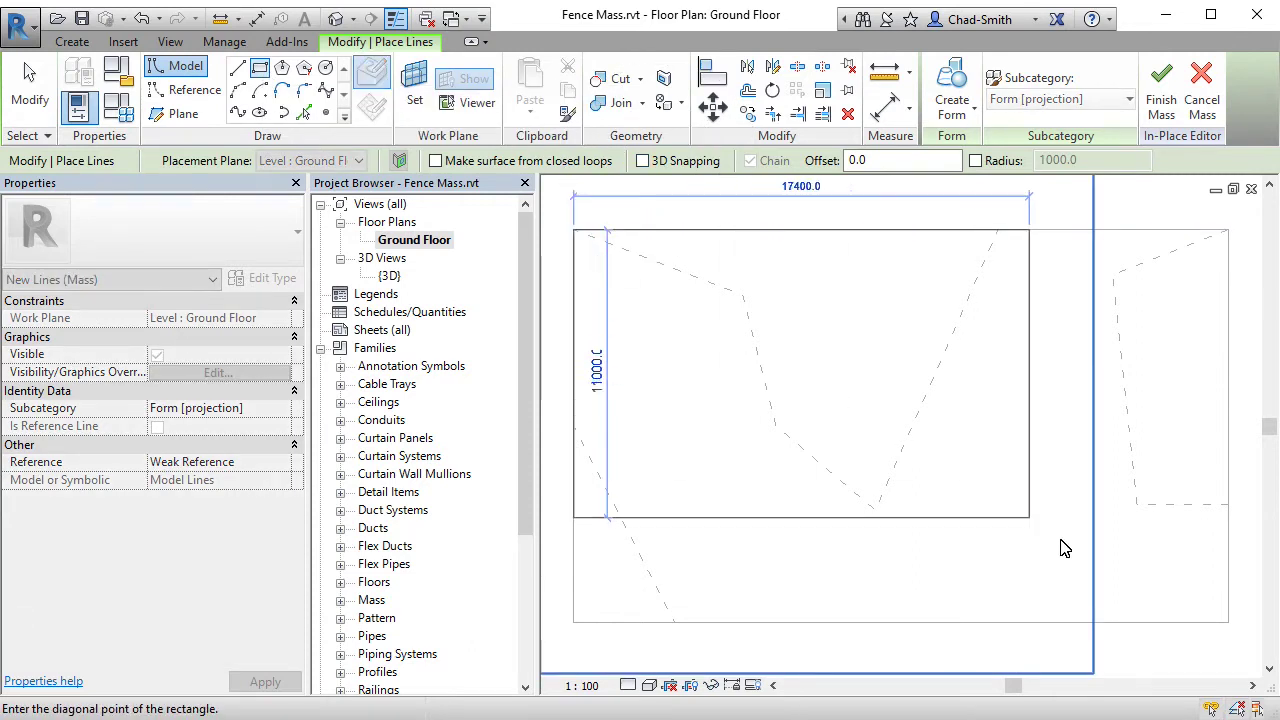
{"action": "left_click", "coordinate": [1228, 621]}
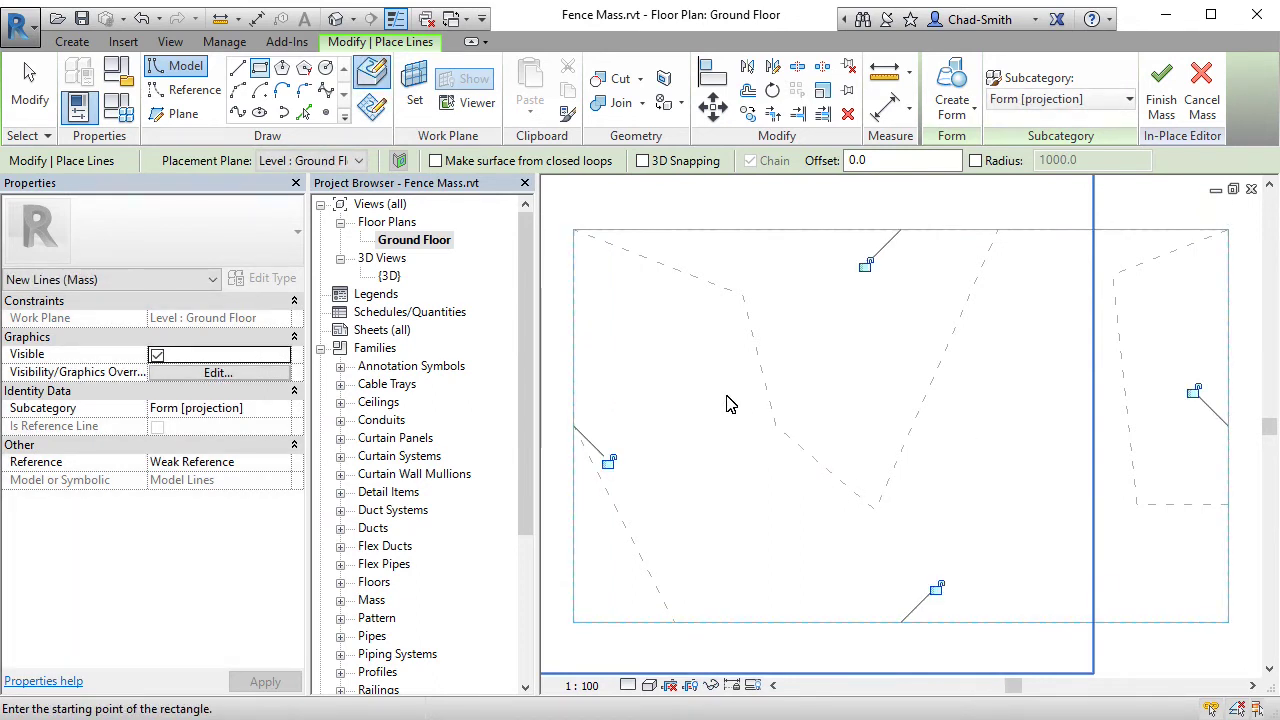
Step: Back in the 3D view, select all four outline lines as a chain
{"action": "left_click", "coordinate": [338, 19]}
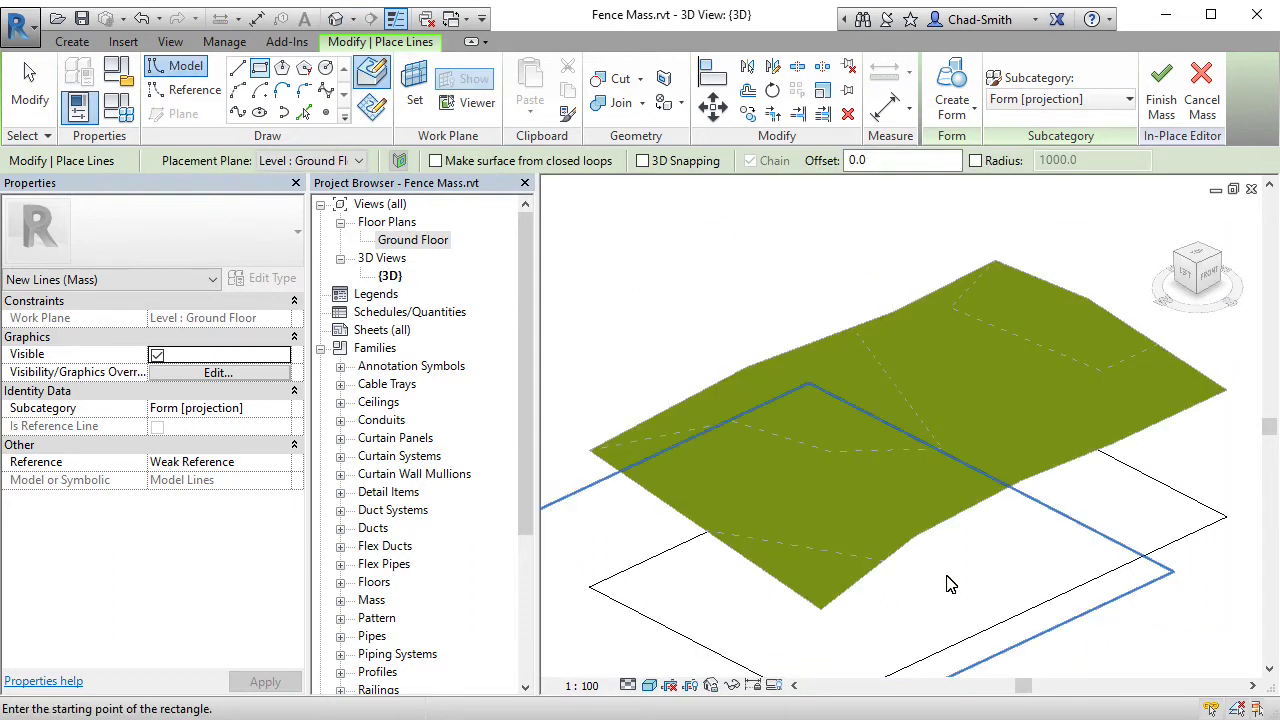
{"action": "middle_click_drag", "start_coordinate": [950, 585], "coordinate": [935, 545]}
{"action": "key", "text": "Escape"}
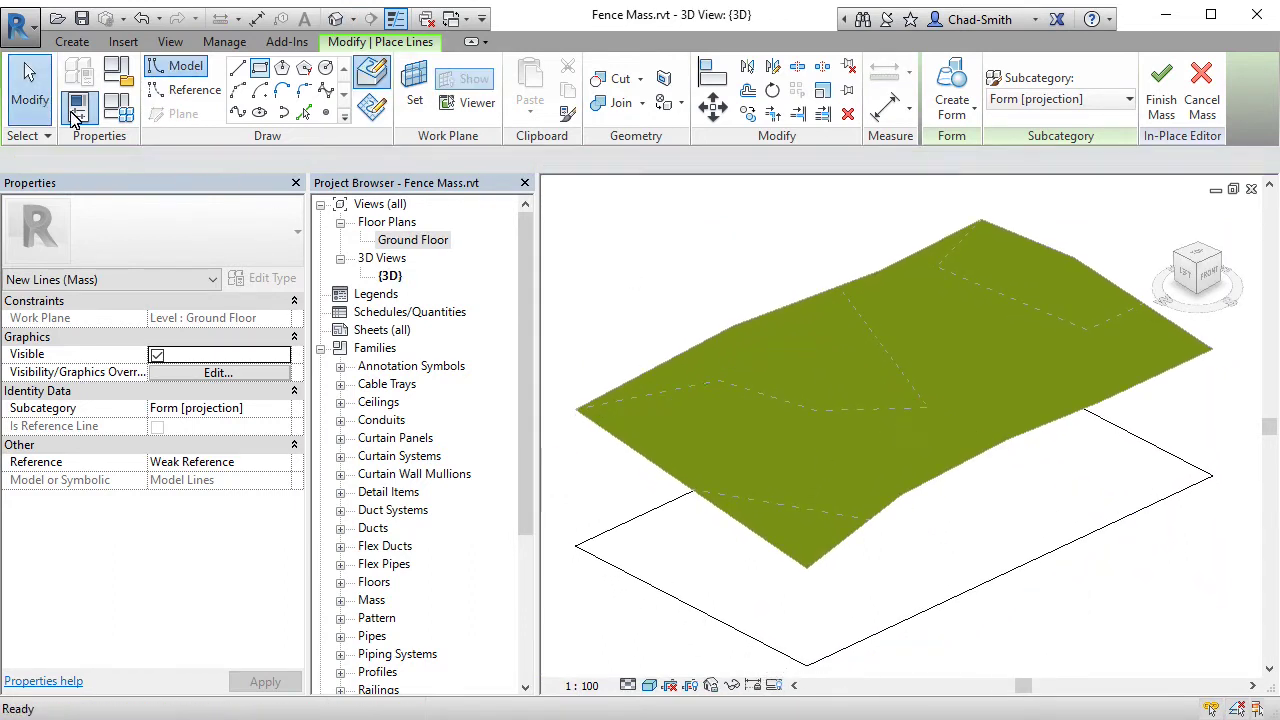
{"action": "middle_click_drag", "start_coordinate": [945, 485], "coordinate": [996, 550], "text": "shift"}
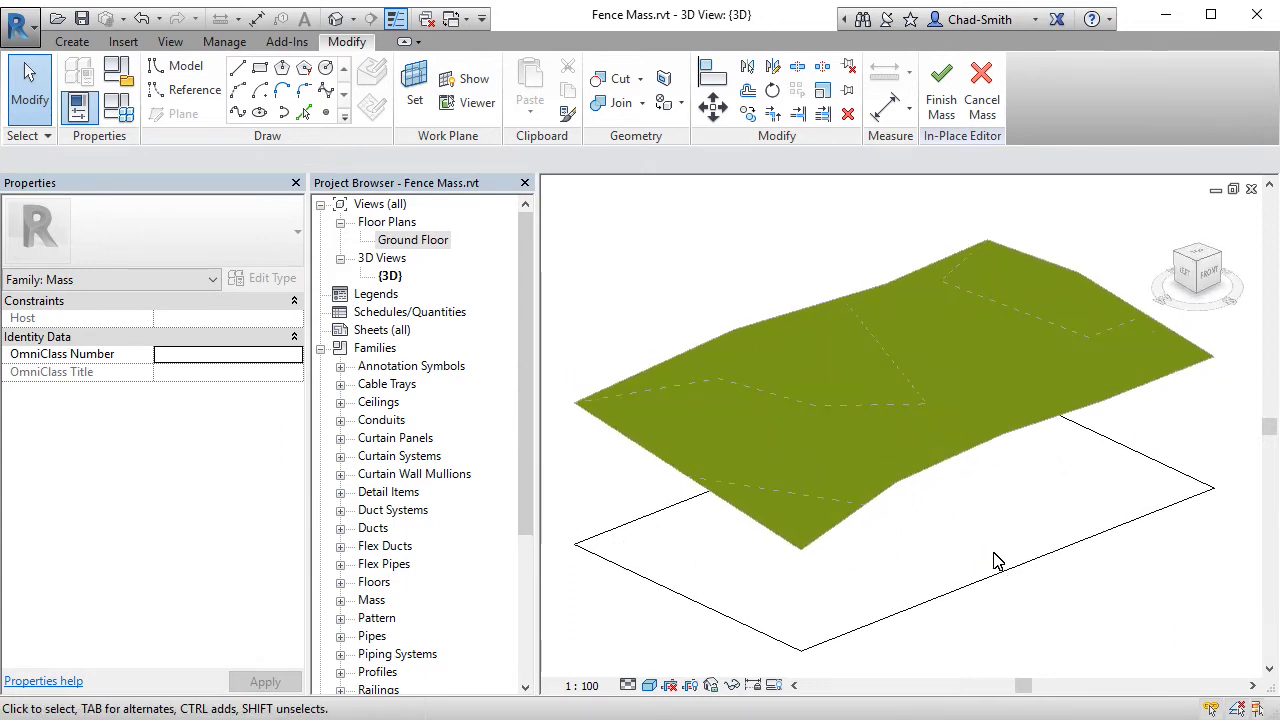
{"action": "key", "text": "Tab"}
{"action": "left_click", "coordinate": [992, 583]}
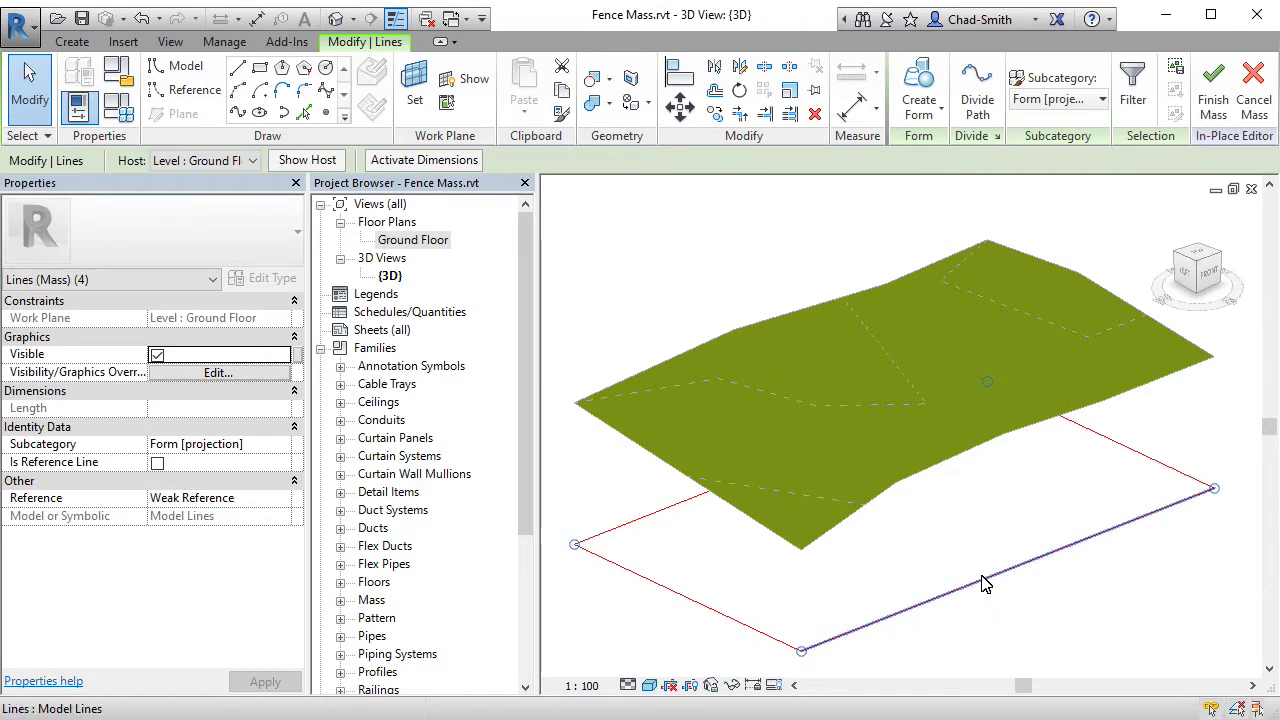
Step: Extrude the outline into a solid form and raise its top to 9000 high
{"action": "left_click", "coordinate": [928, 112]}
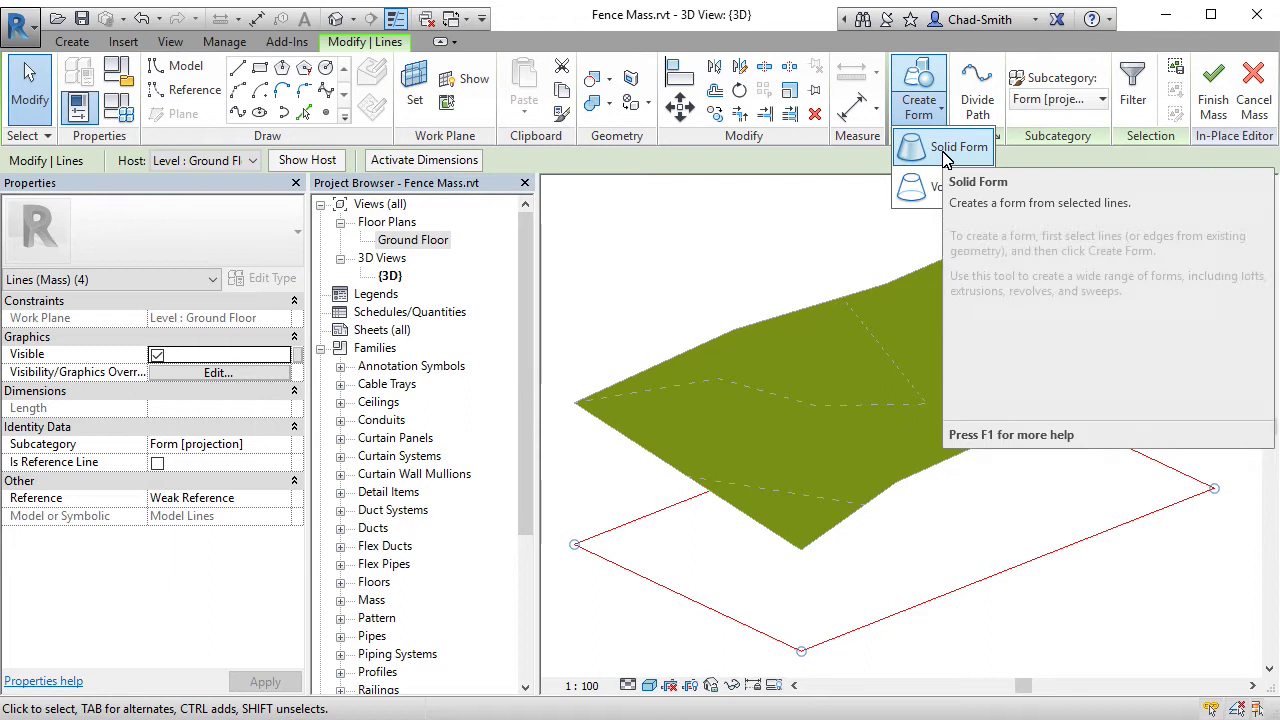
{"action": "left_click", "coordinate": [946, 156]}
{"action": "mouse_move", "coordinate": [954, 446]}
{"action": "middle_mouse_down"}
{"action": "mouse_move", "coordinate": [966, 449]}
{"action": "mouse_move", "coordinate": [906, 388]}
{"action": "mouse_move", "coordinate": [954, 477]}
{"action": "mouse_move", "coordinate": [960, 443]}
{"action": "middle_mouse_up"}
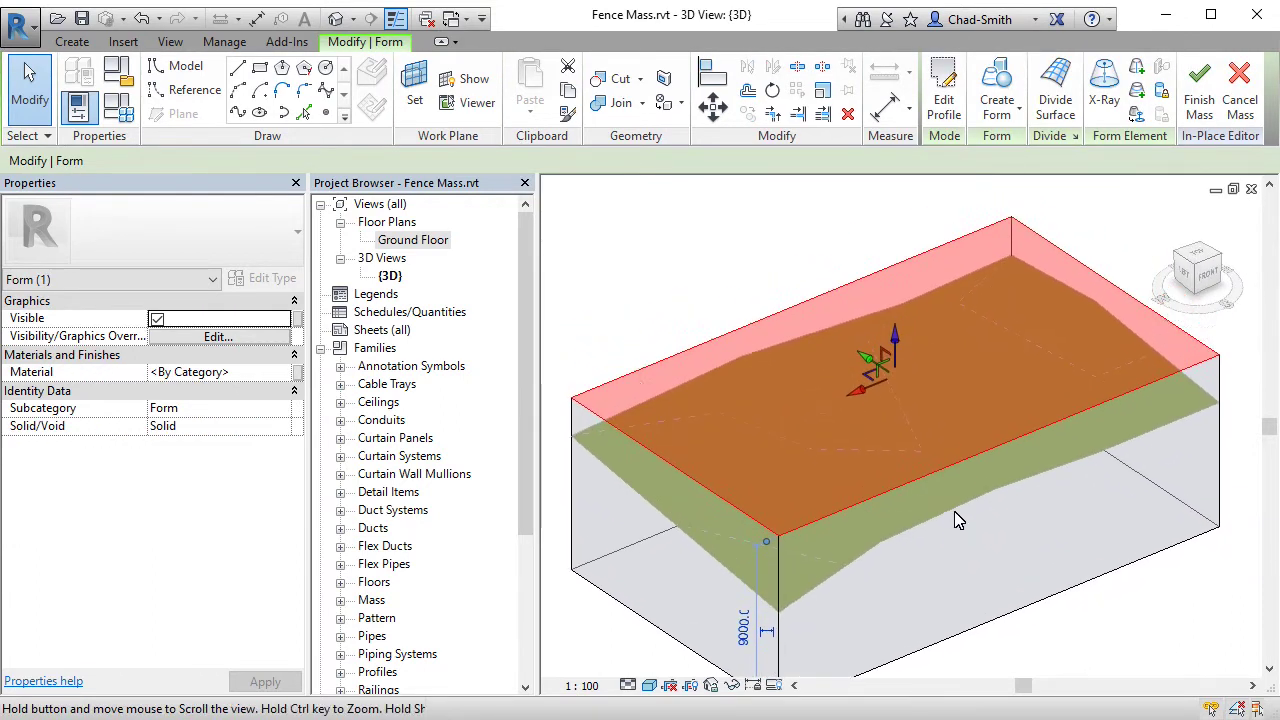
{"action": "mouse_move", "coordinate": [894, 337]}
{"action": "left_mouse_down"}
{"action": "mouse_move", "coordinate": [909, 294]}
{"action": "mouse_move", "coordinate": [903, 338]}
{"action": "left_mouse_up"}
{"action": "left_click", "coordinate": [986, 520]}
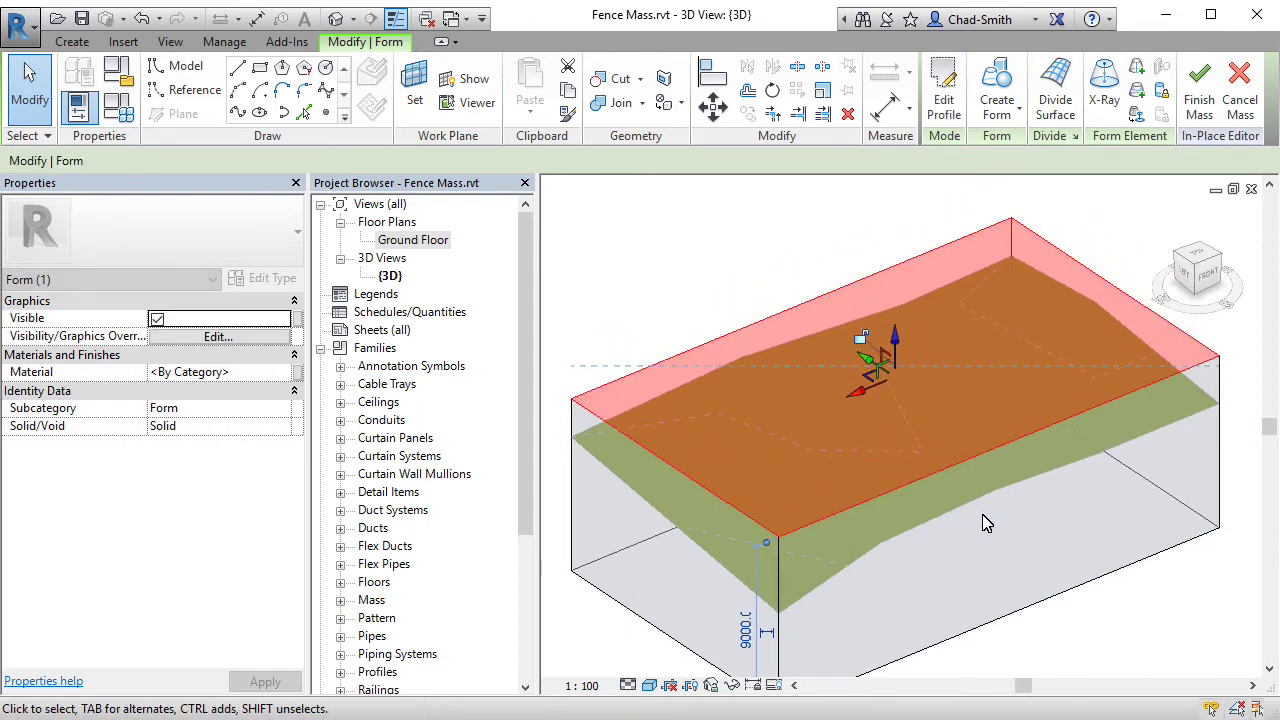
{"action": "mouse_move", "coordinate": [986, 520]}
{"action": "middle_mouse_down", "text": "shift"}
{"action": "mouse_move", "coordinate": [957, 523]}
{"action": "mouse_move", "coordinate": [916, 458]}
{"action": "mouse_move", "coordinate": [997, 557]}
{"action": "mouse_move", "coordinate": [996, 535]}
{"action": "middle_mouse_up", "text": "shift"}
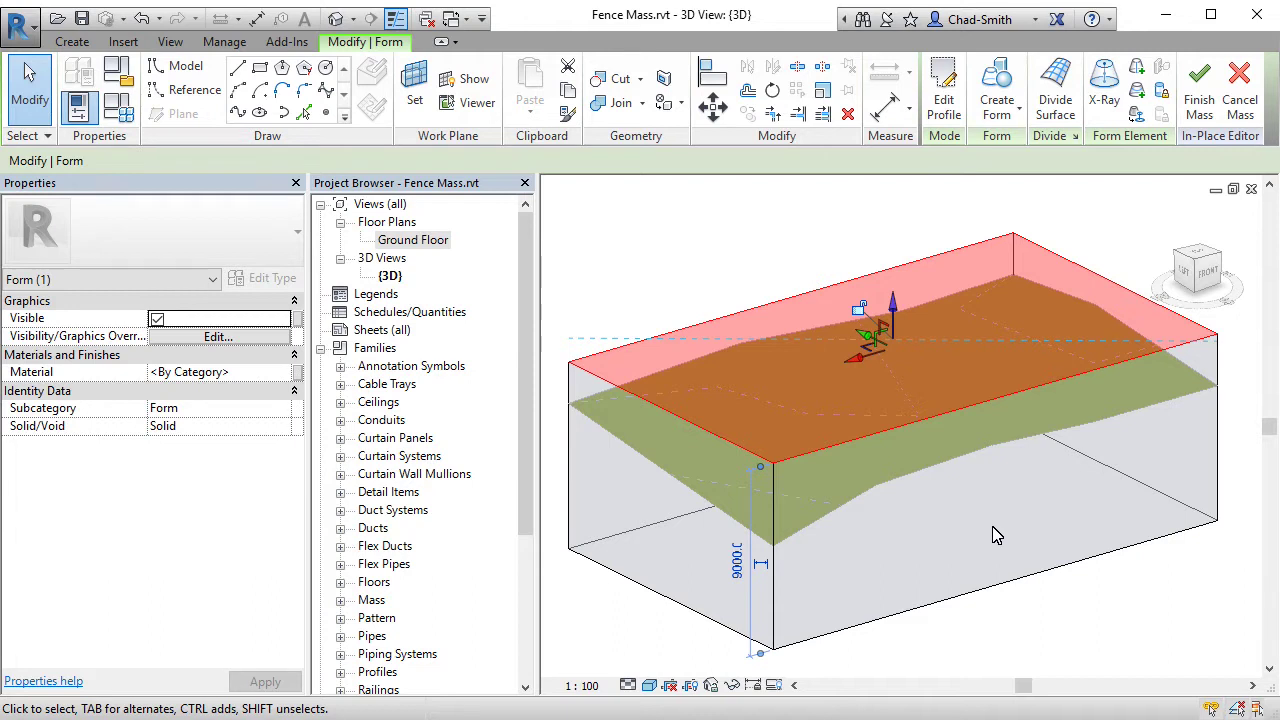
Step: Set up Reference spline-through-points drawing with Follow Surface turned on
{"action": "left_click", "coordinate": [1040, 613]}
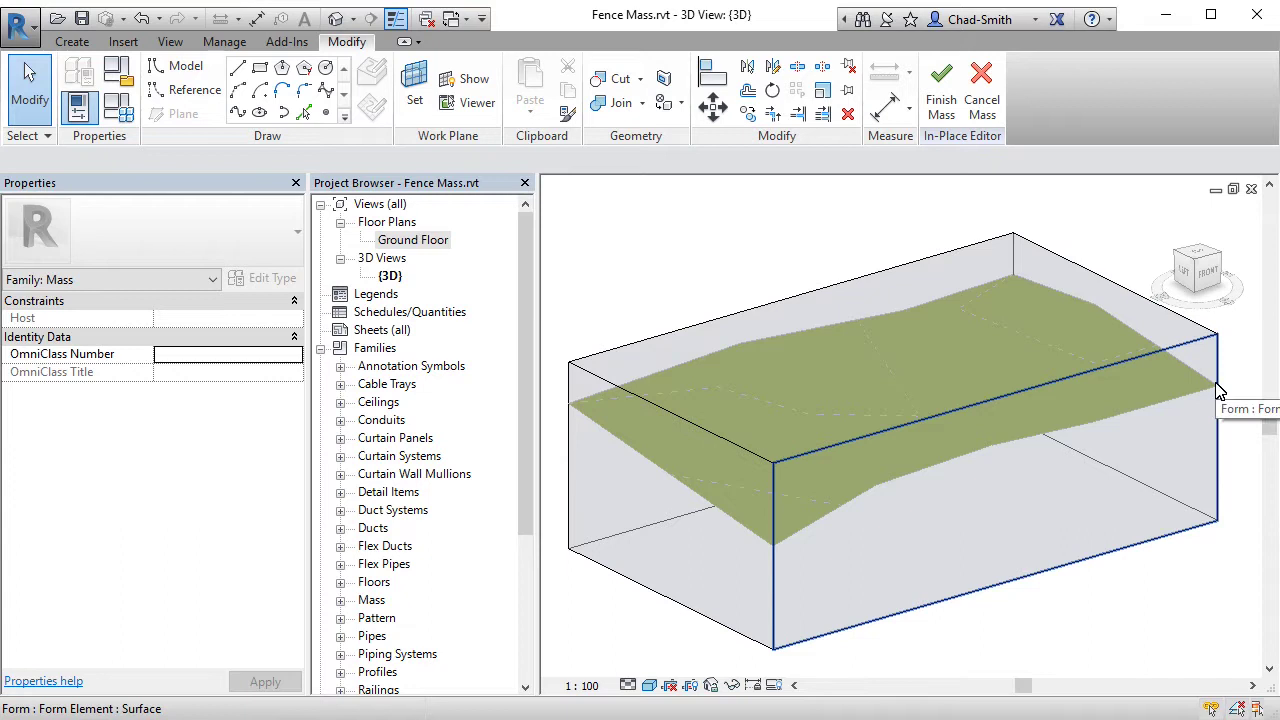
{"action": "left_click", "coordinate": [206, 92]}
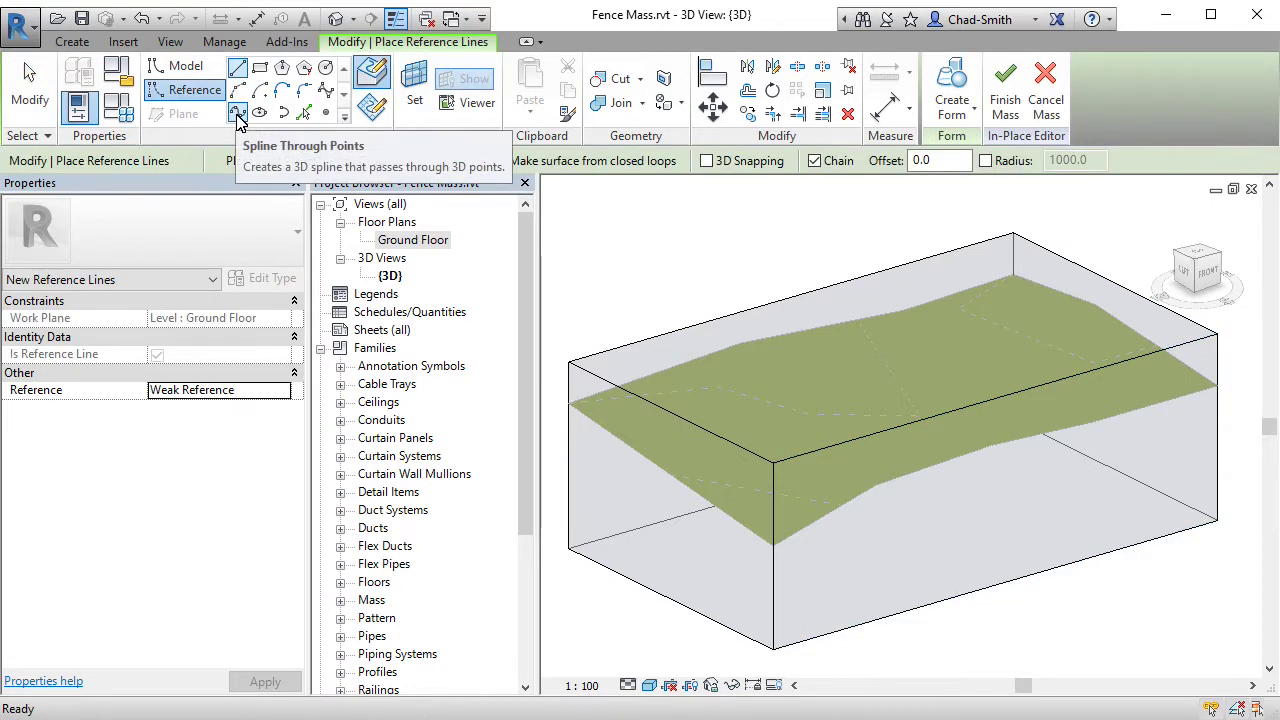
{"action": "left_click", "coordinate": [237, 114]}
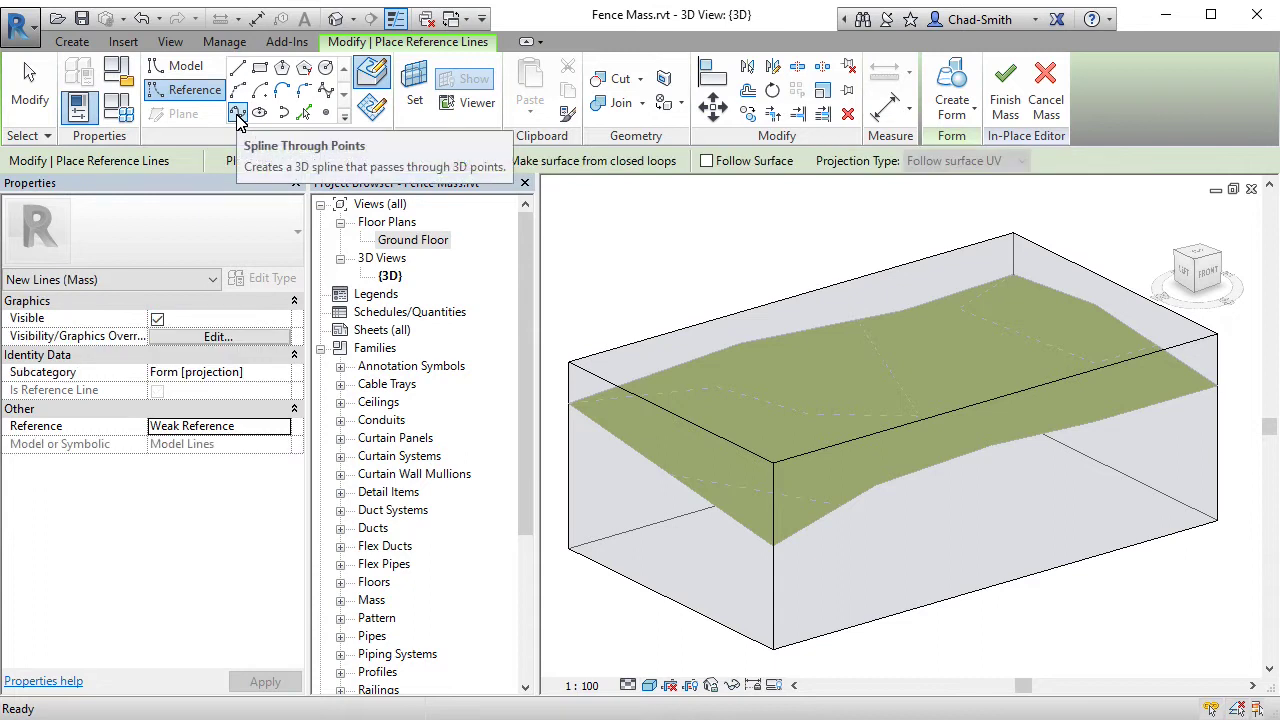
{"action": "left_click", "coordinate": [707, 161]}
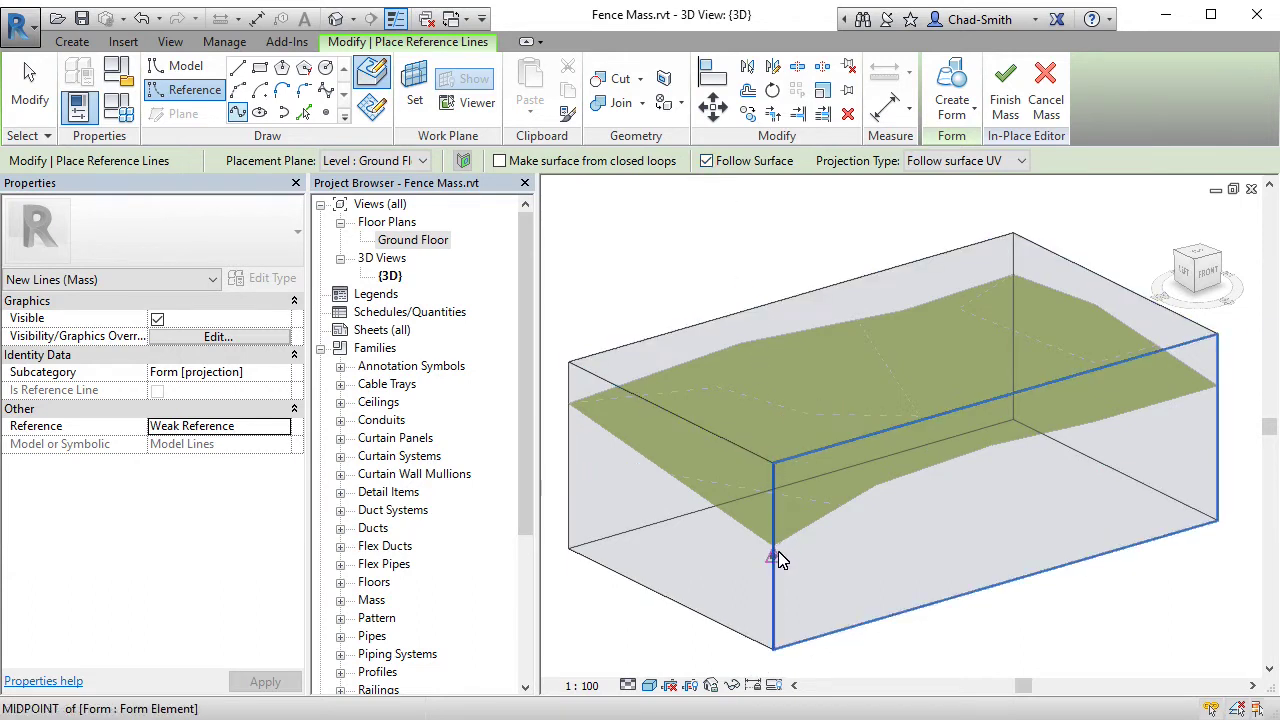
Step: Start a reference spline where the topography's front edge meets the box corner, adding edge points
{"action": "key", "text": "Tab"}
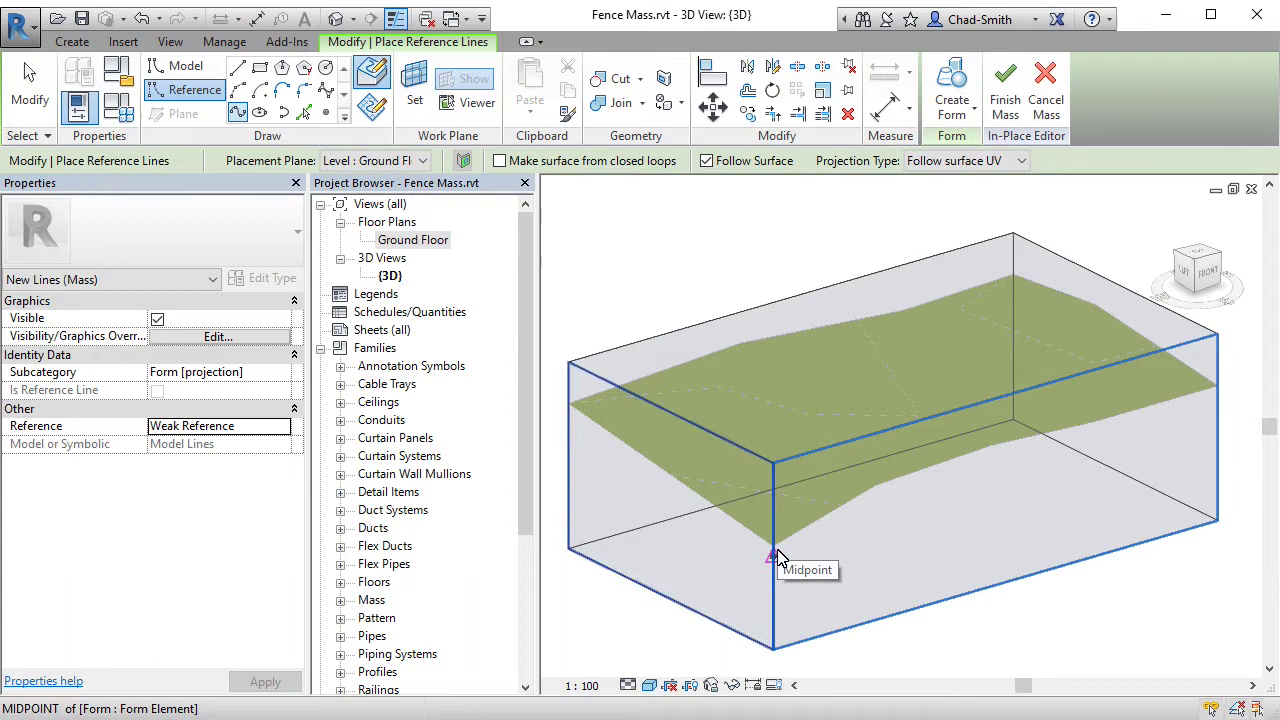
{"action": "scroll", "coordinate": [778, 557], "scroll_direction": "up", "scroll_amount": 5}
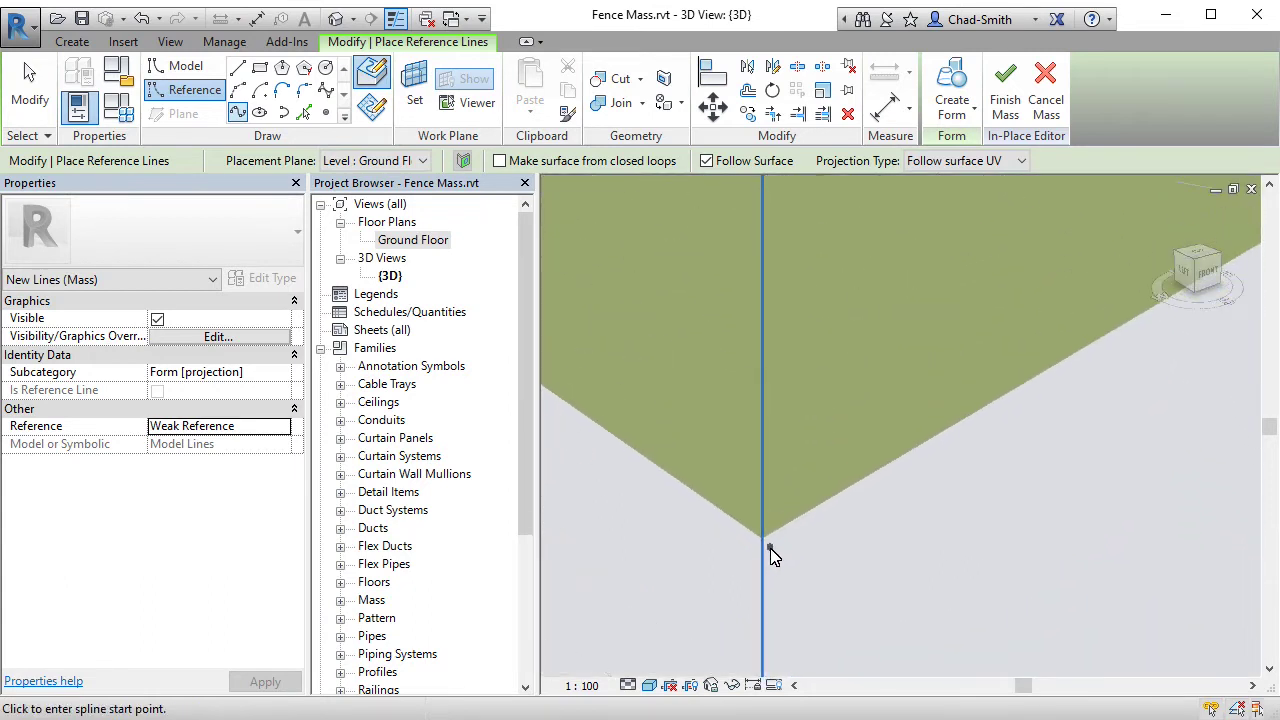
{"action": "left_click", "coordinate": [763, 536]}
{"action": "scroll", "coordinate": [772, 505], "scroll_direction": "down", "scroll_amount": 4}
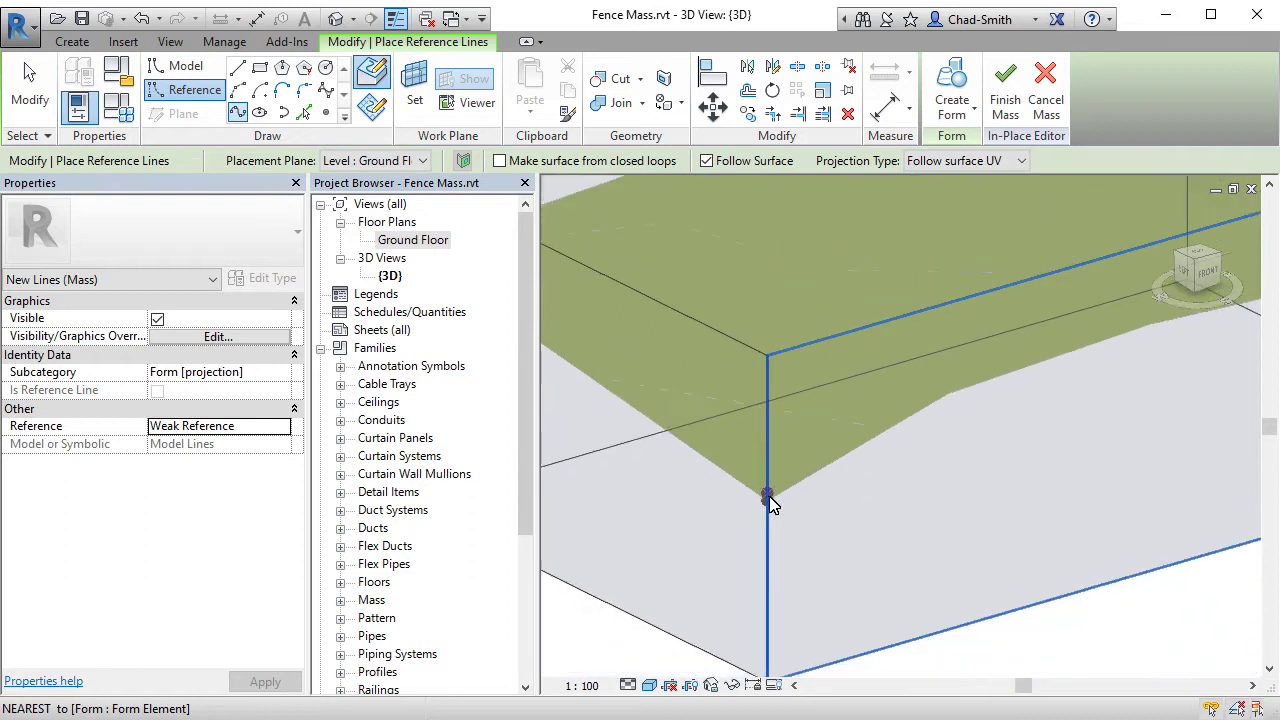
{"action": "scroll", "coordinate": [770, 503], "scroll_direction": "down", "scroll_amount": 3}
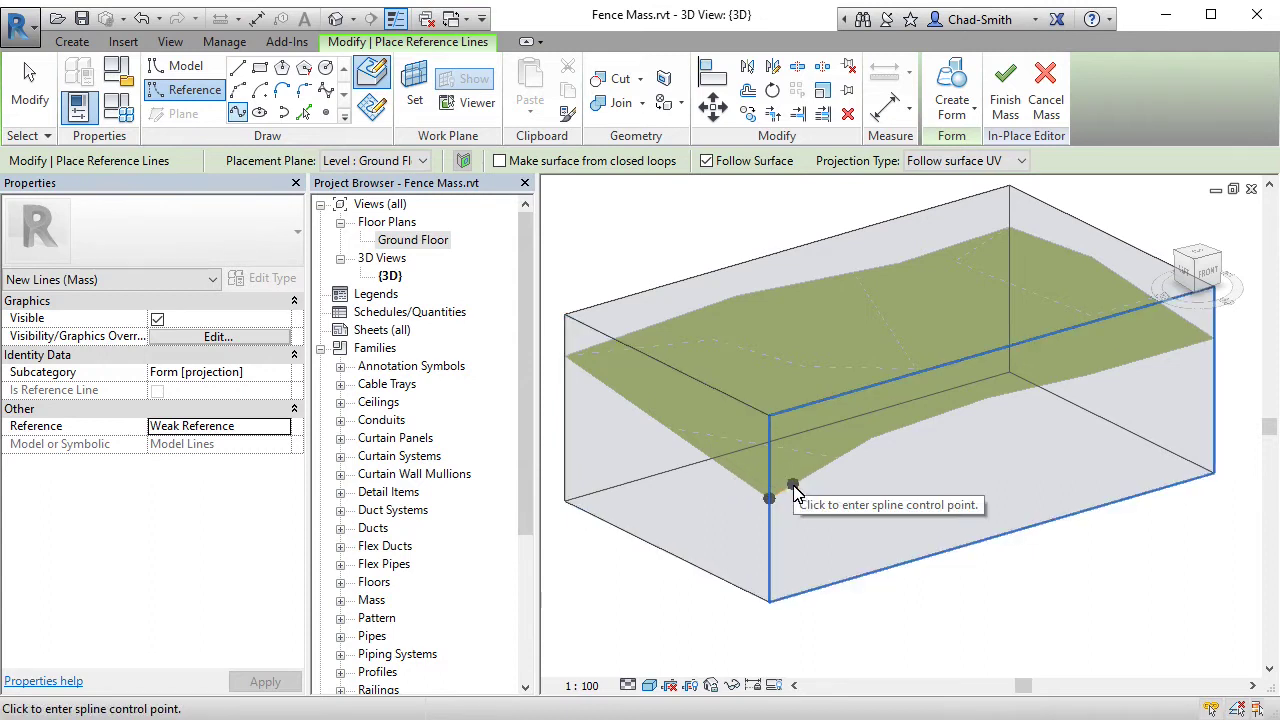
{"action": "scroll", "coordinate": [814, 483], "scroll_direction": "up", "scroll_amount": 5}
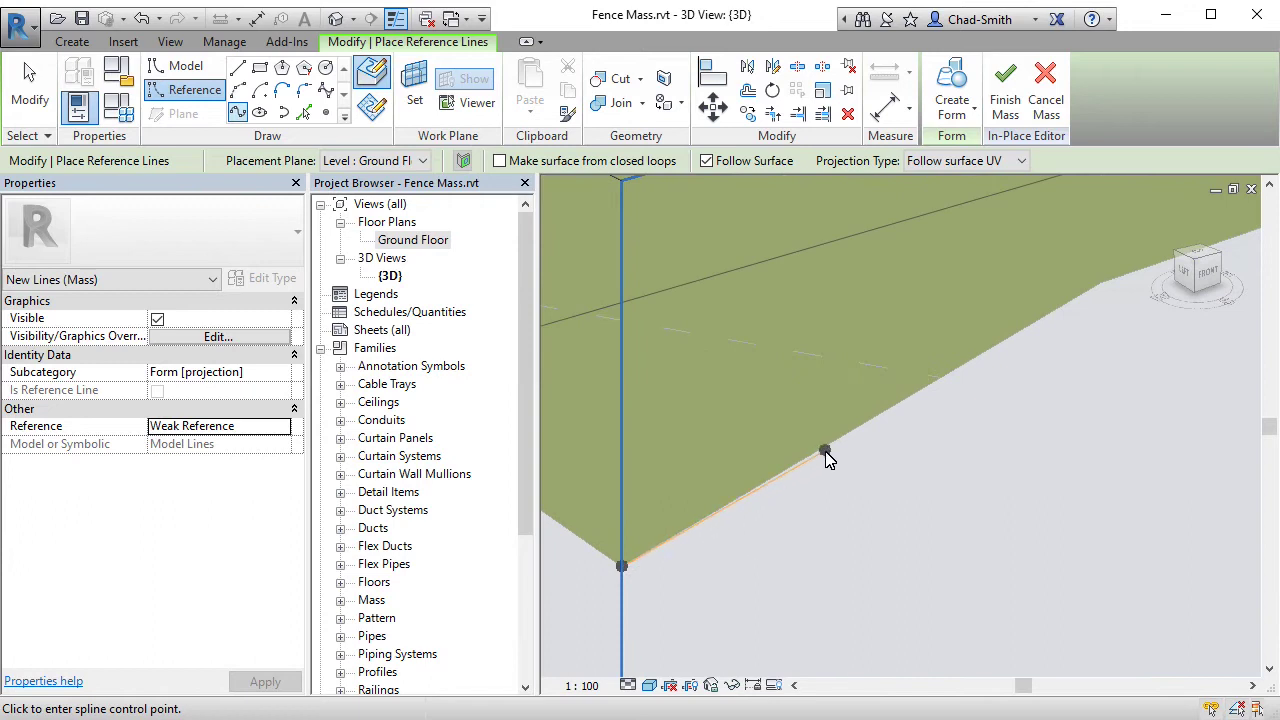
{"action": "left_click", "coordinate": [824, 450]}
{"action": "middle_click_drag", "start_coordinate": [814, 470], "coordinate": [786, 394]}
{"action": "left_click", "coordinate": [788, 381]}
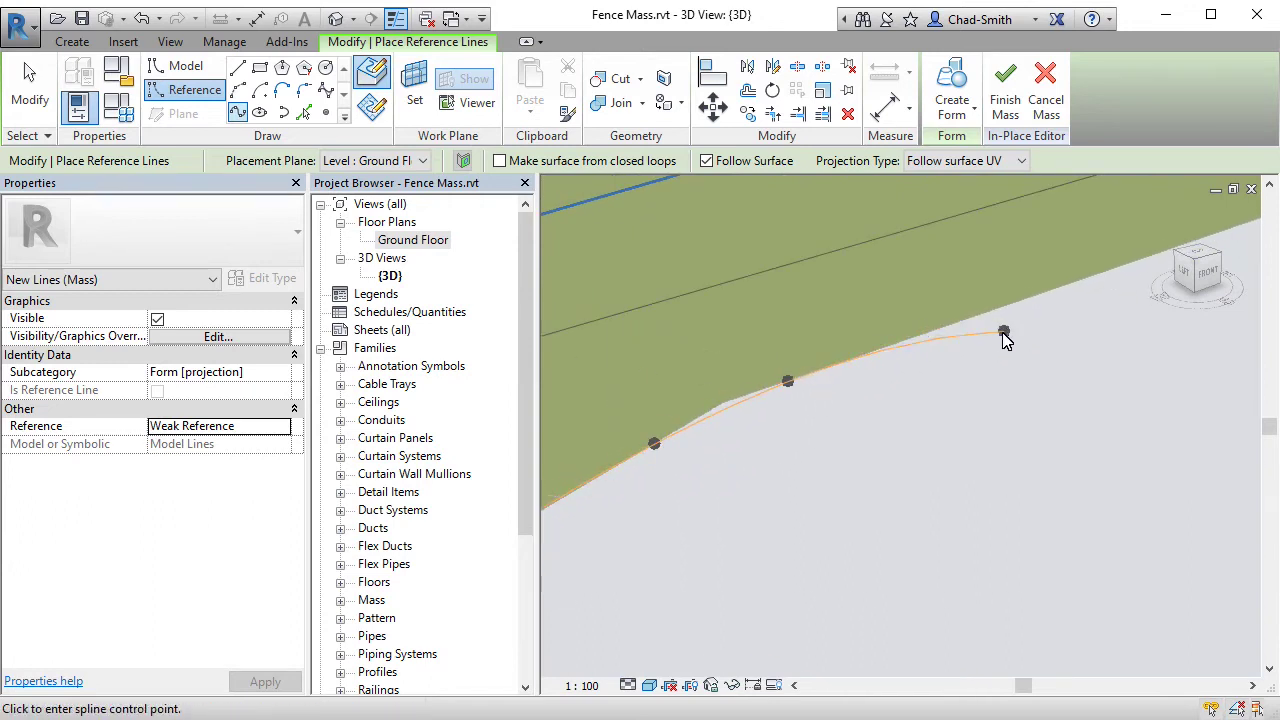
Step: Continue the spline along the topography edge to the far corner, 25195.8 long overall
{"action": "middle_click_drag", "start_coordinate": [1005, 340], "coordinate": [857, 403]}
{"action": "left_click", "coordinate": [878, 372]}
{"action": "middle_click_drag", "start_coordinate": [994, 369], "coordinate": [826, 424]}
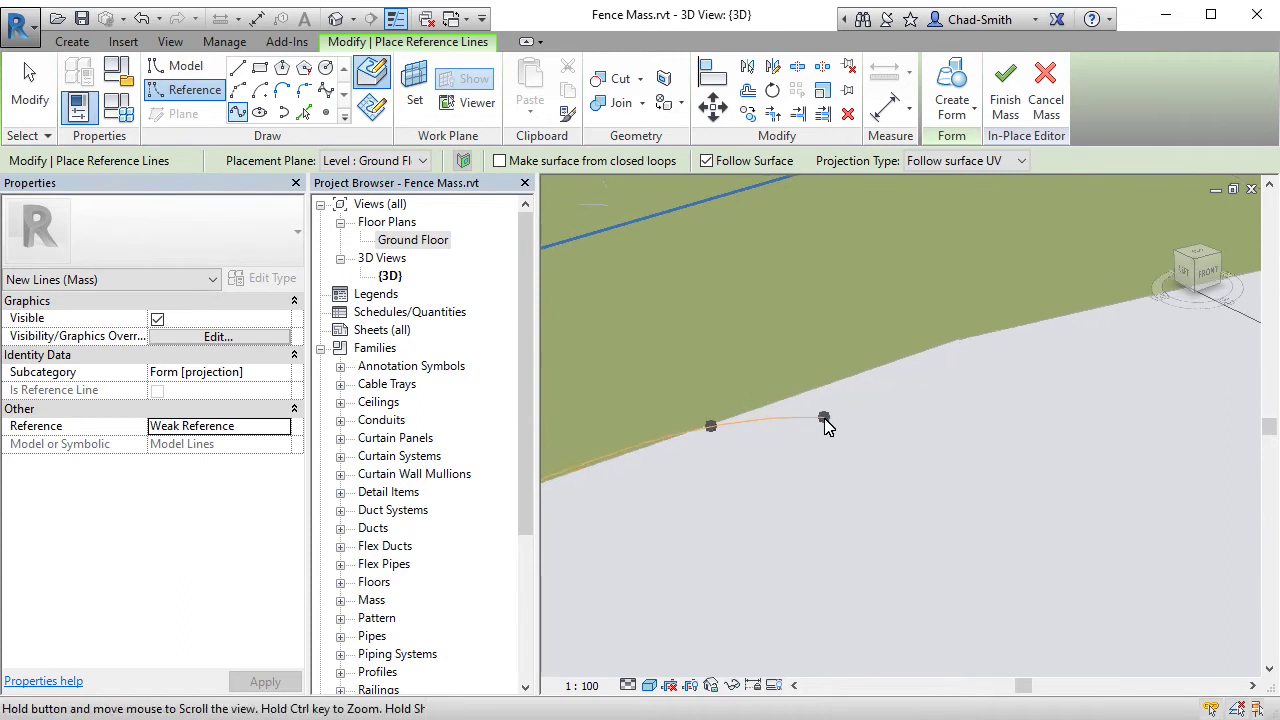
{"action": "left_click", "coordinate": [911, 355]}
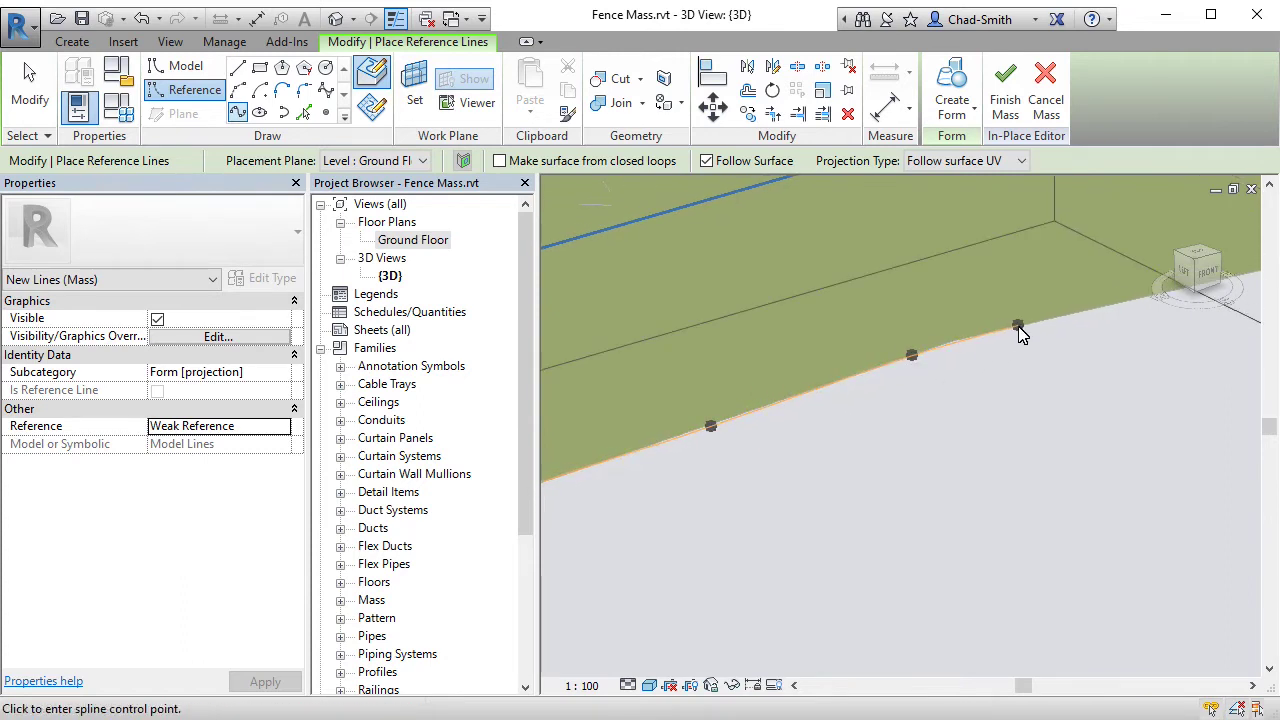
{"action": "left_click", "coordinate": [1018, 326]}
{"action": "middle_click_drag", "start_coordinate": [1046, 343], "coordinate": [743, 477]}
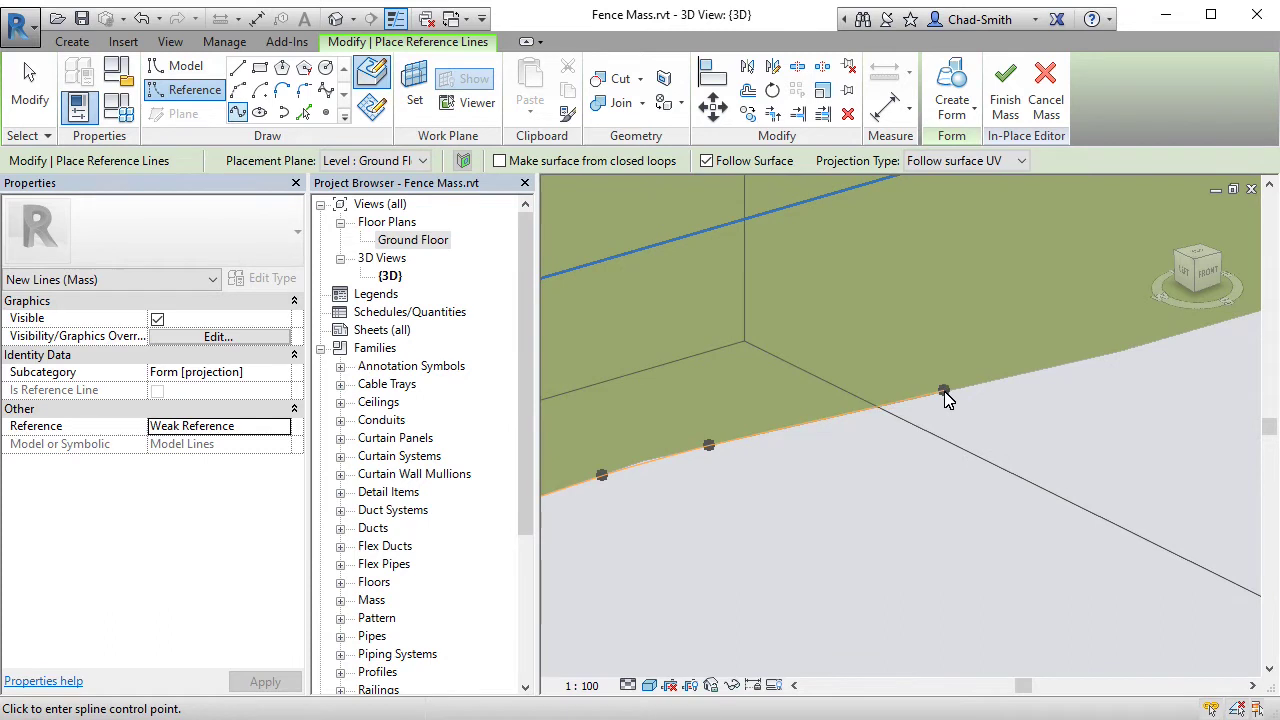
{"action": "middle_click_drag", "start_coordinate": [1025, 416], "coordinate": [829, 557]}
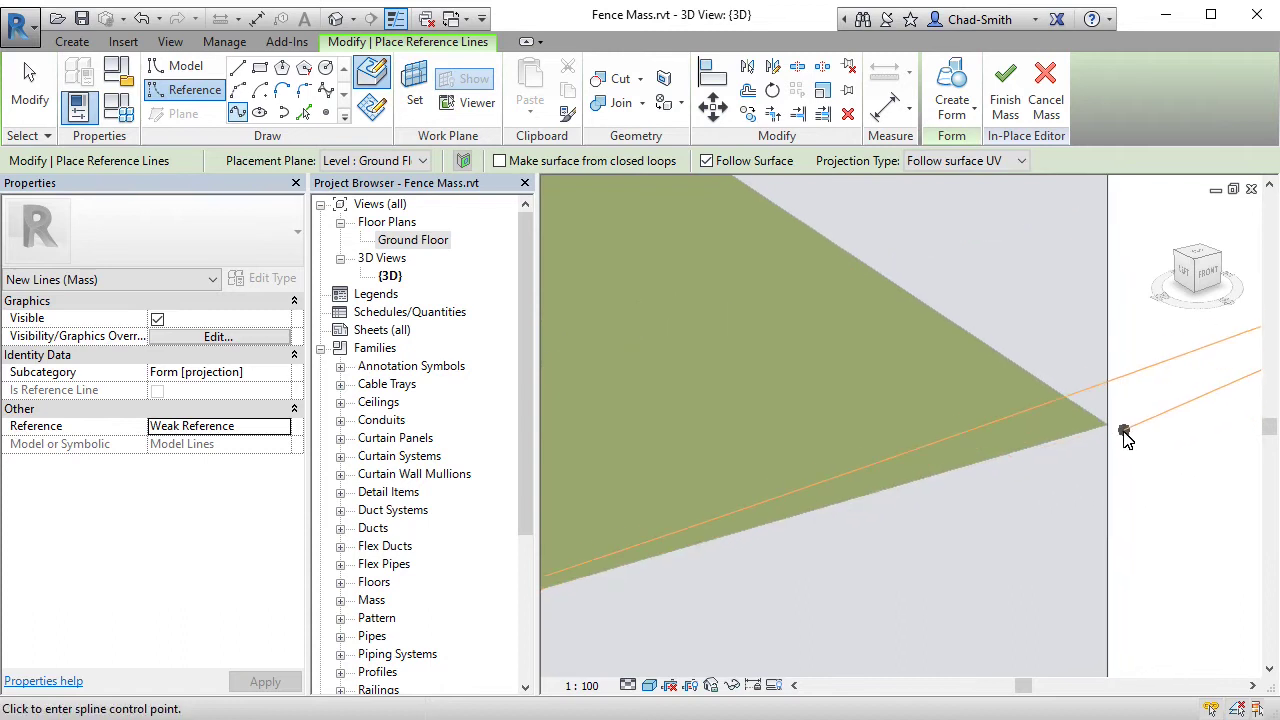
{"action": "left_click", "coordinate": [1090, 420]}
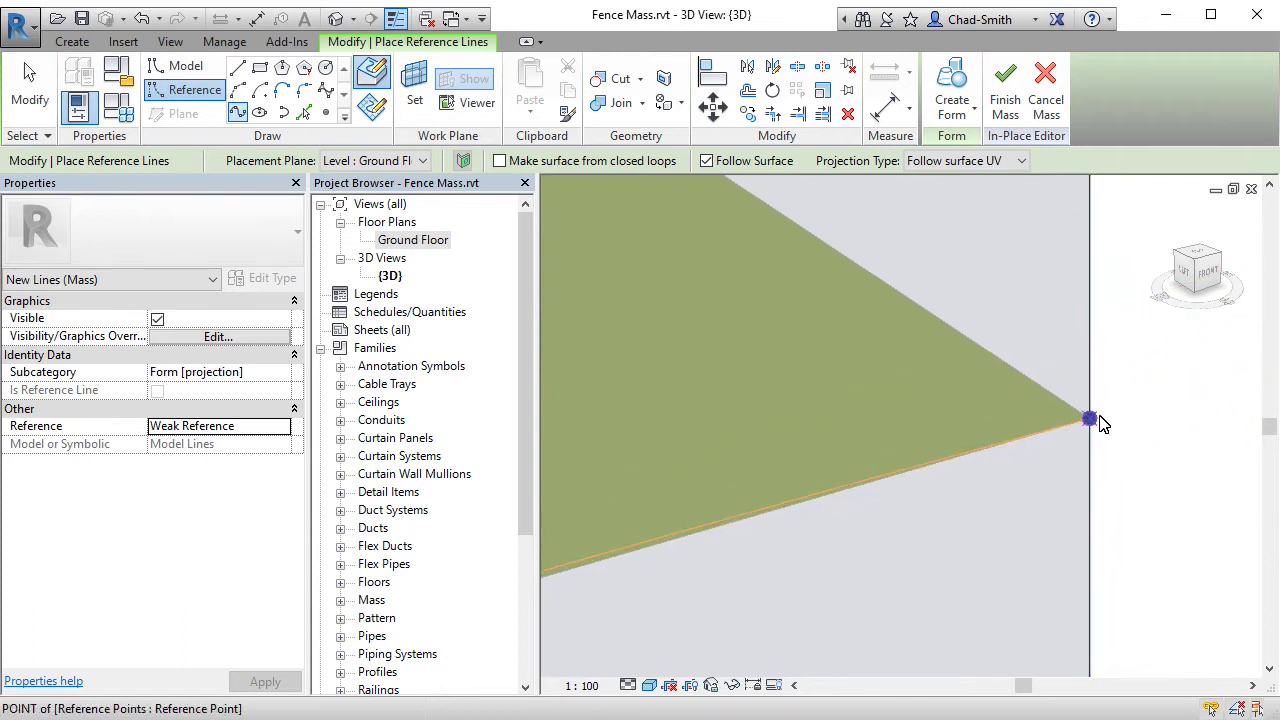
{"action": "scroll", "coordinate": [1124, 405], "scroll_direction": "down", "scroll_amount": 6}
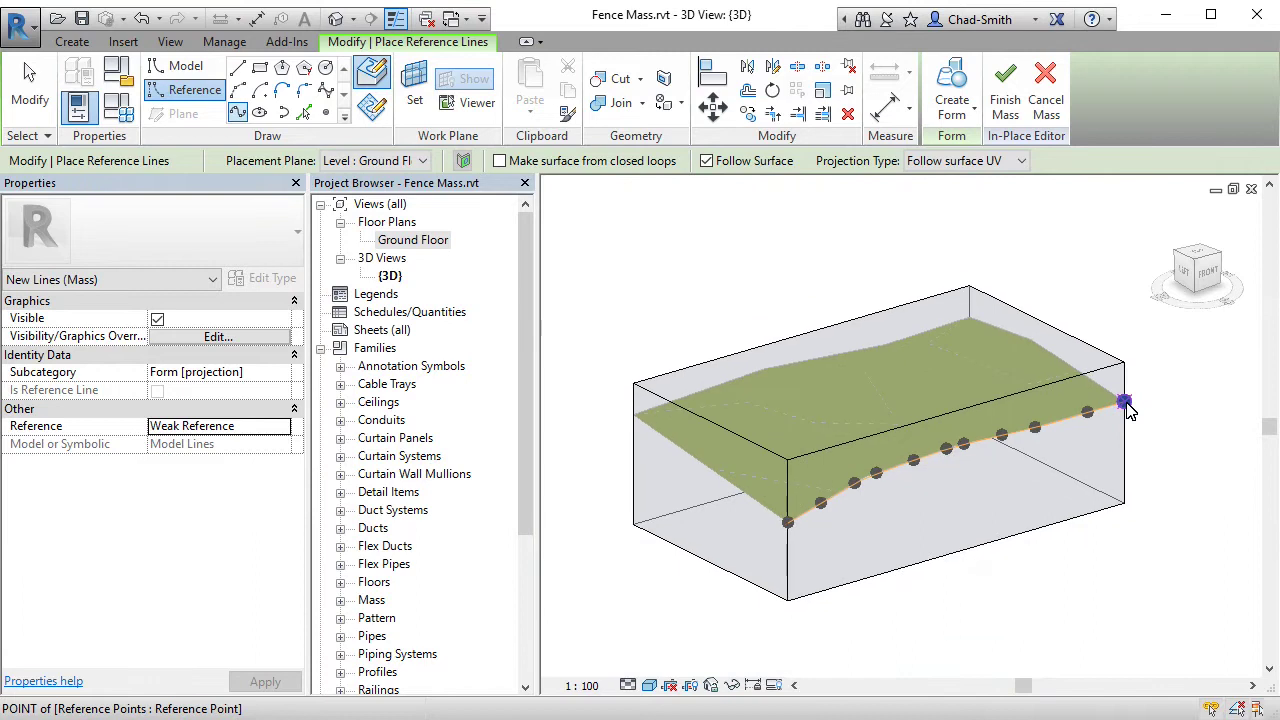
{"action": "left_click", "coordinate": [1125, 404]}
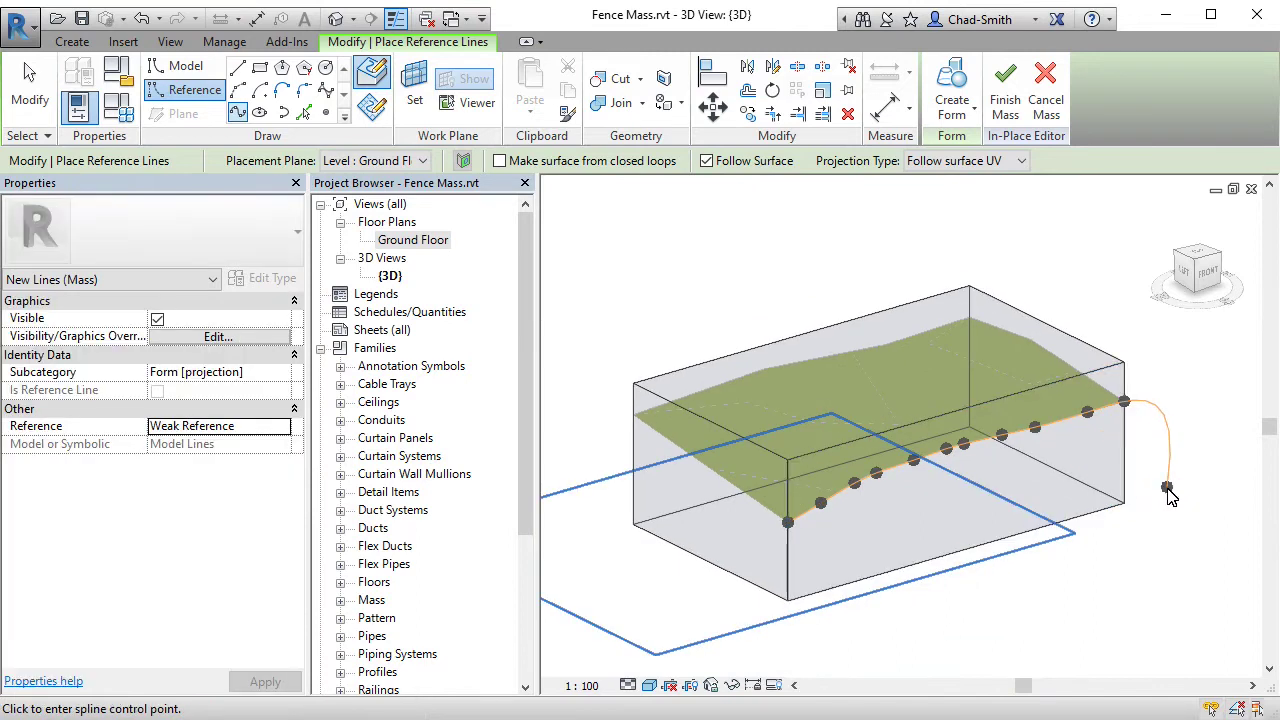
{"action": "key", "text": "Escape"}
{"action": "key", "text": "Escape"}
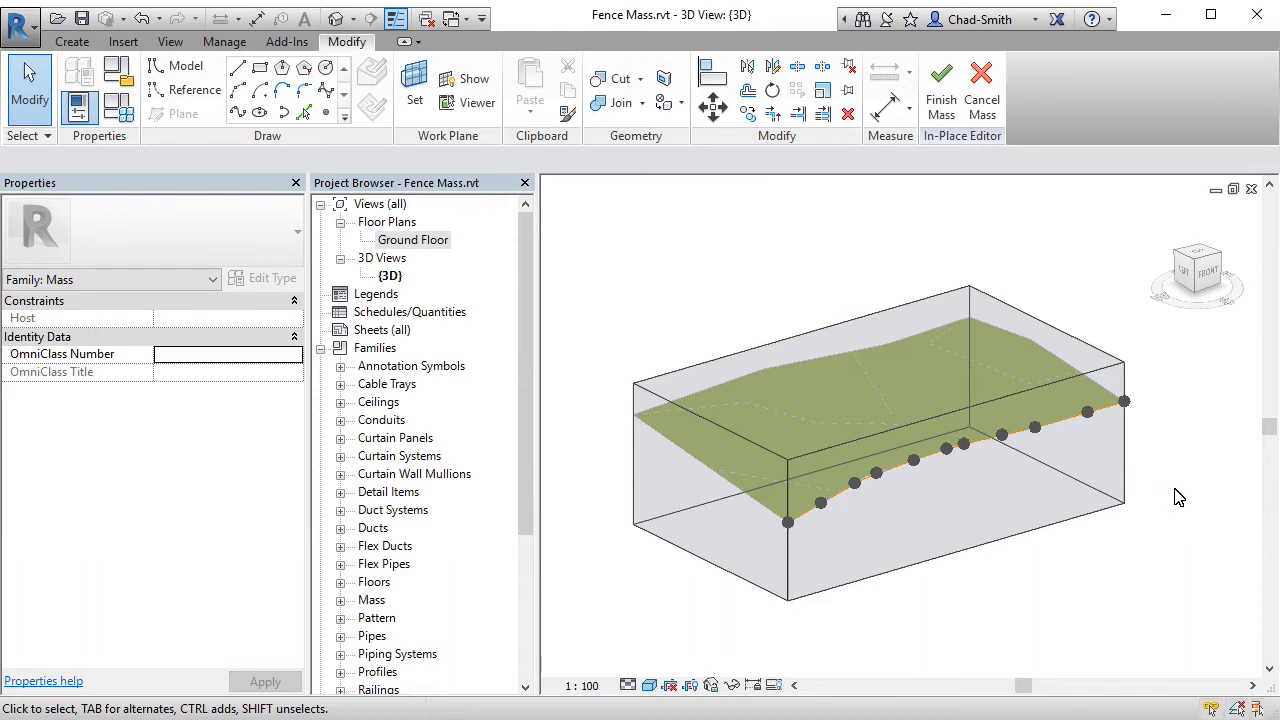
{"action": "scroll", "coordinate": [807, 520], "scroll_direction": "up", "scroll_amount": 4}
Step: Divide the reference spline into a 6-node path and orbit to inspect the nodes
{"action": "left_click", "coordinate": [806, 524]}
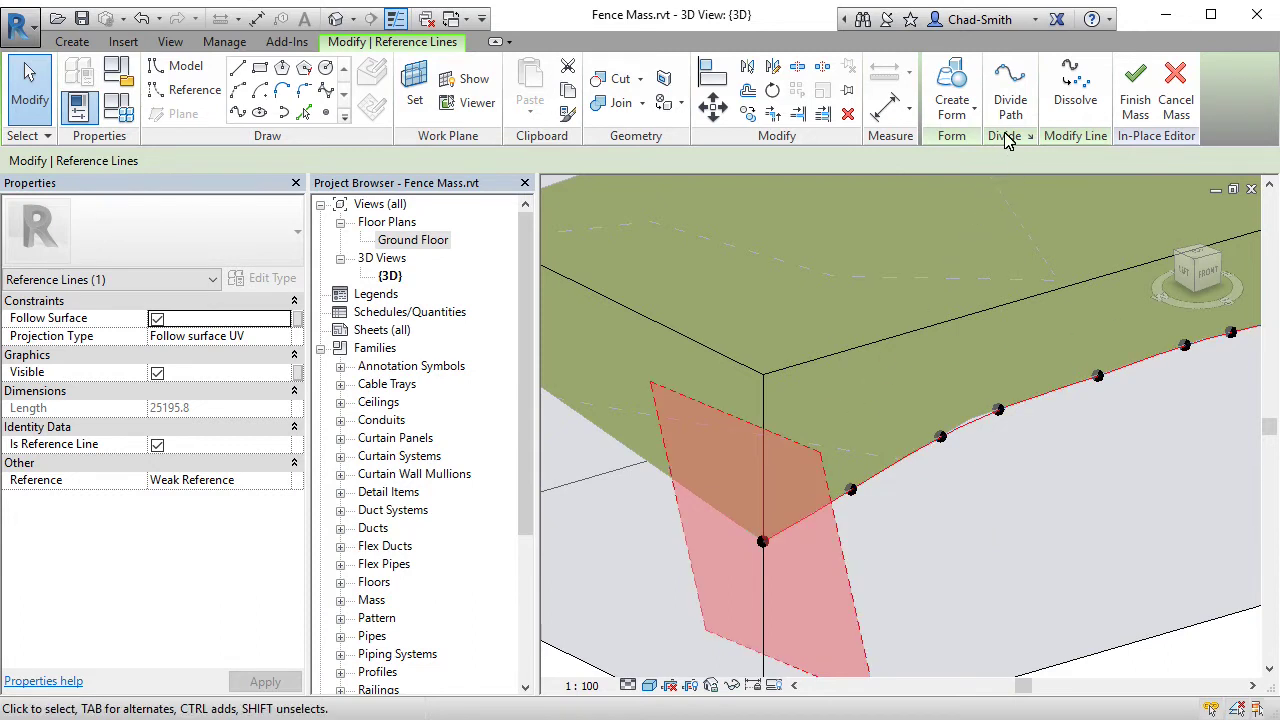
{"action": "left_click", "coordinate": [1010, 98]}
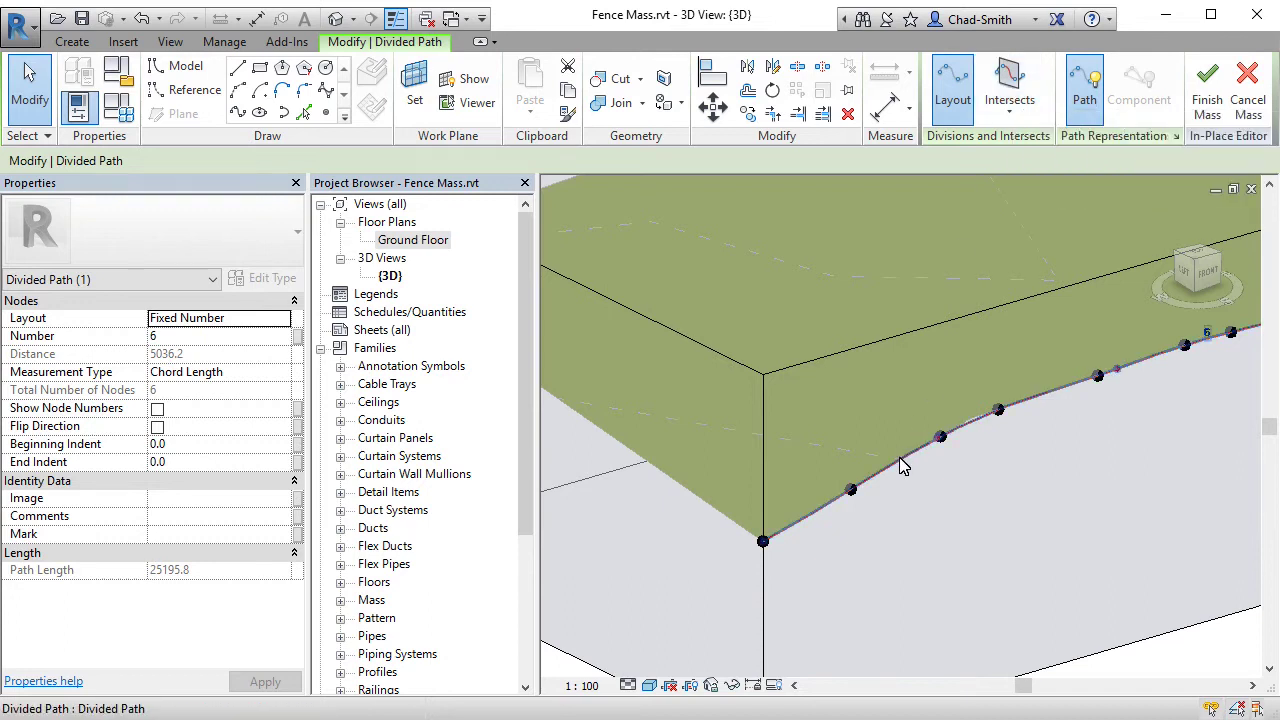
{"action": "scroll", "coordinate": [910, 485], "scroll_direction": "up", "scroll_amount": 3}
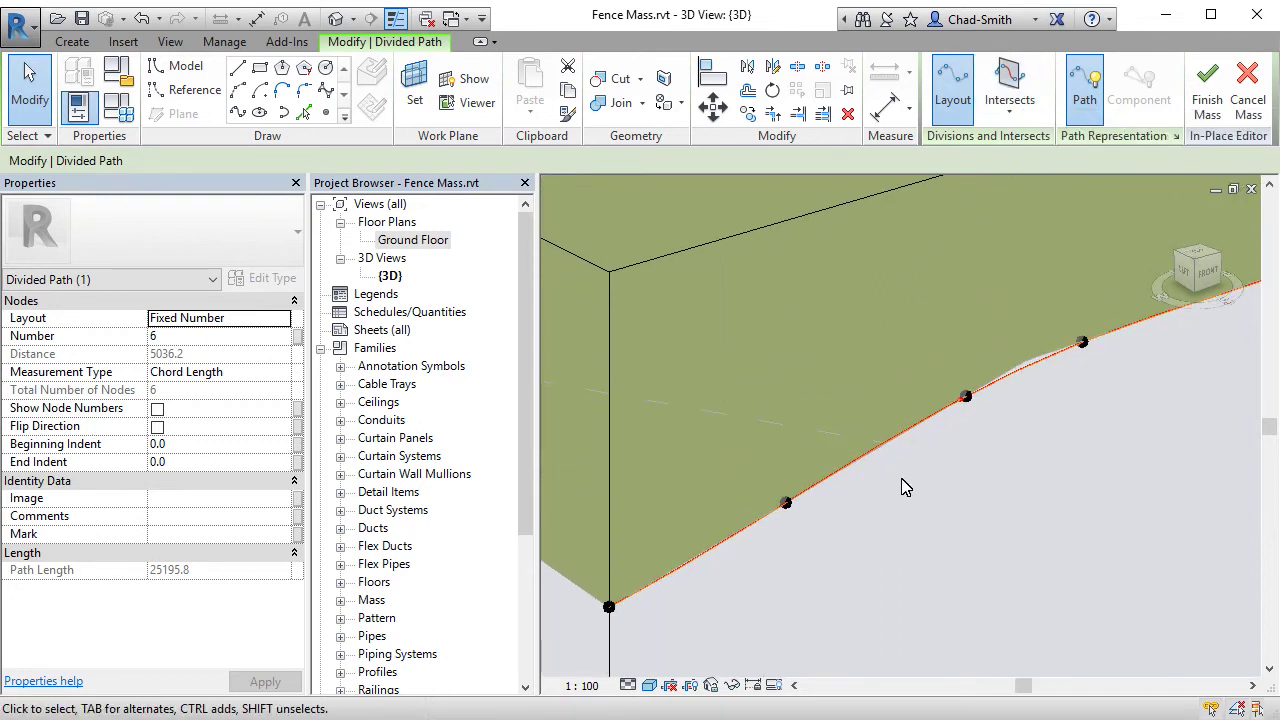
{"action": "scroll", "coordinate": [900, 488], "scroll_direction": "down", "scroll_amount": 1}
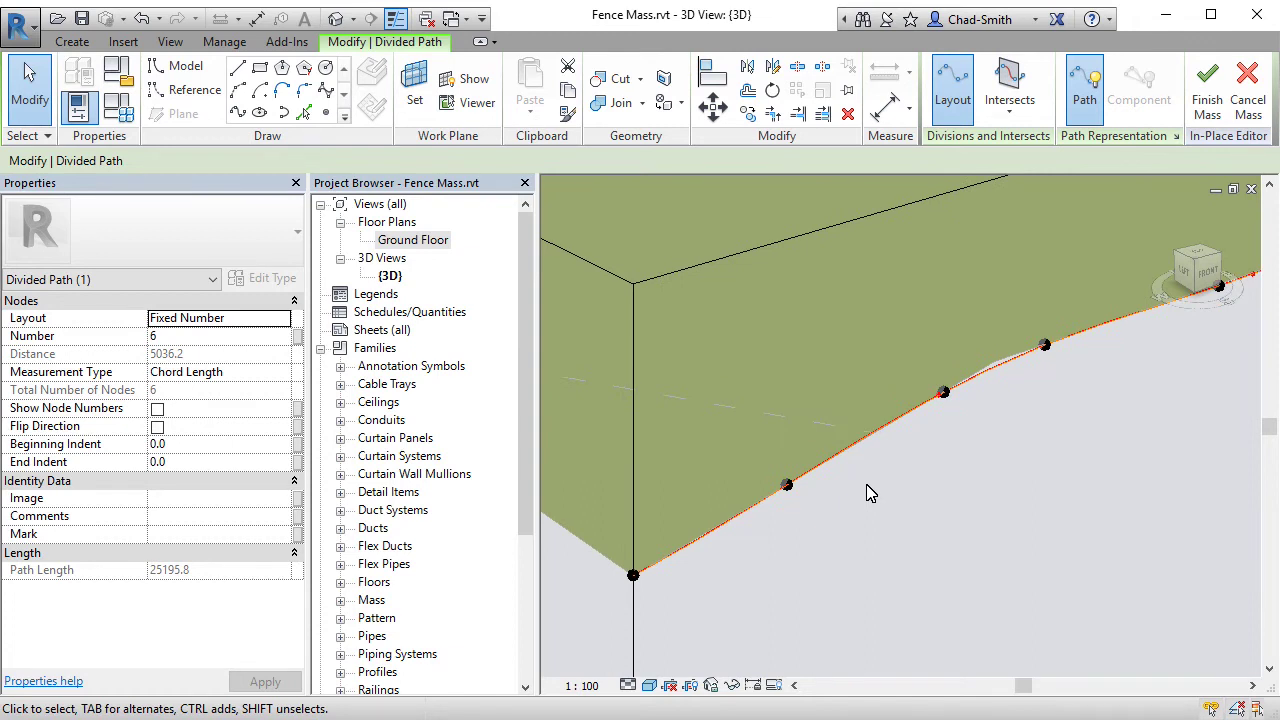
{"action": "middle_click_drag", "start_coordinate": [1076, 406], "coordinate": [744, 514]}
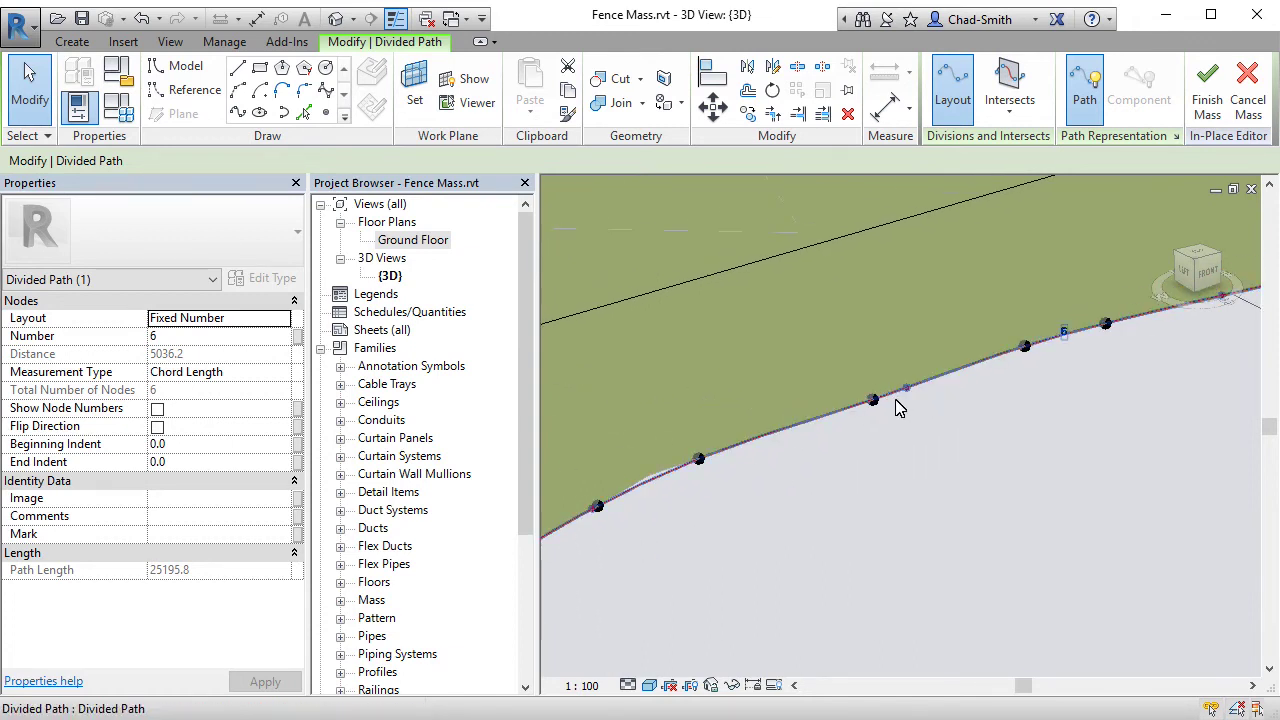
{"action": "scroll", "coordinate": [897, 405], "scroll_direction": "up", "scroll_amount": 3}
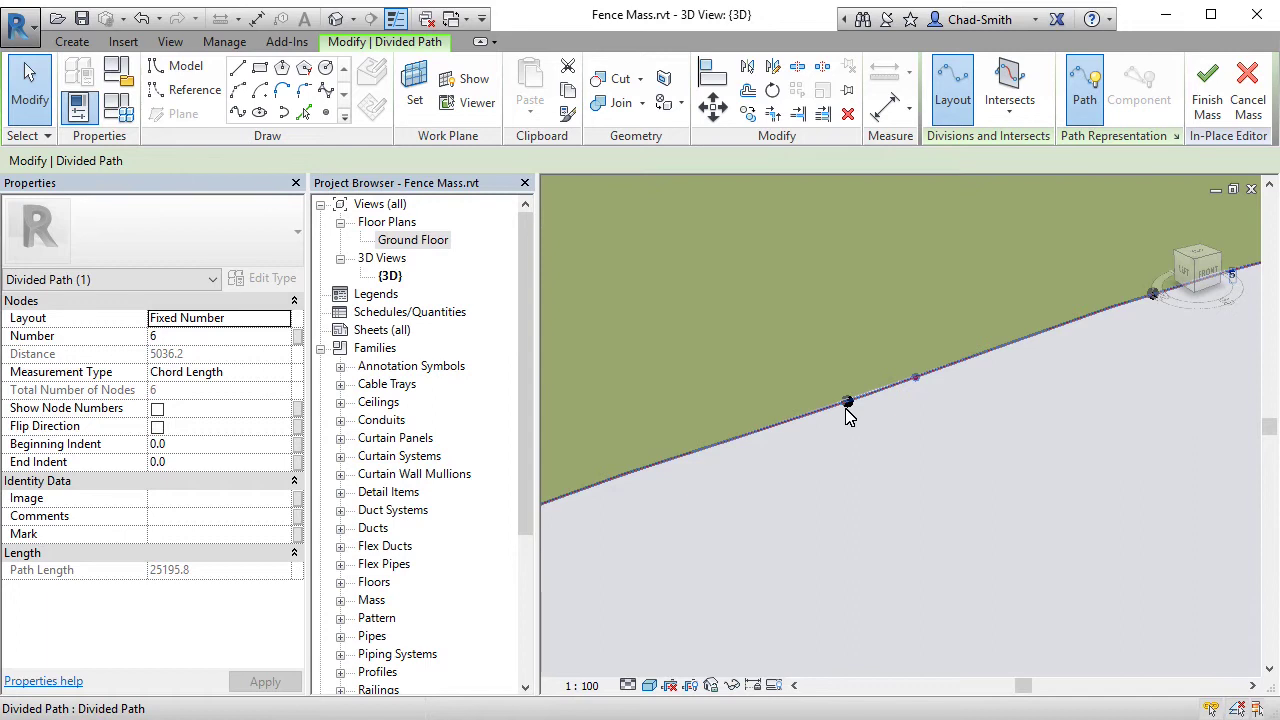
{"action": "middle_click_drag", "start_coordinate": [1026, 371], "coordinate": [1052, 371], "text": "shift"}
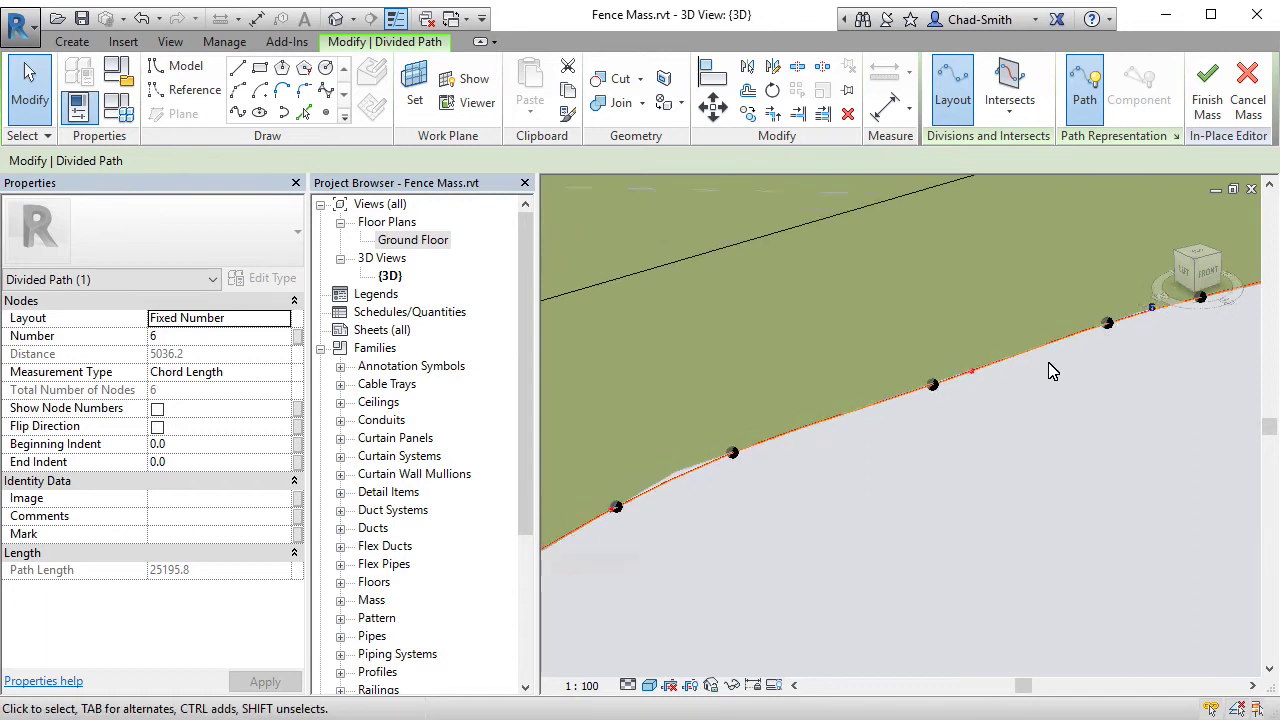
{"action": "middle_click_drag", "start_coordinate": [843, 514], "coordinate": [1004, 441], "text": "shift"}
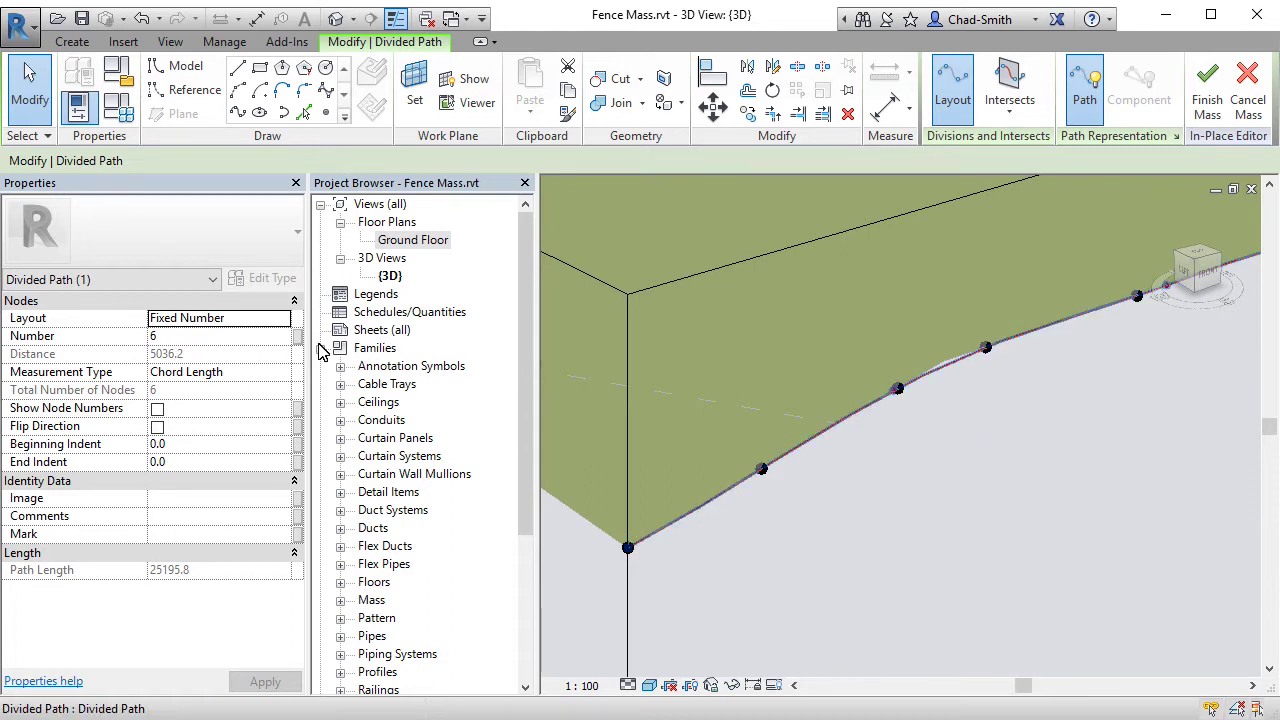
Step: Set the divided path's Layout to Maximum Distance 2000, giving 14 nodes
{"action": "left_click", "coordinate": [284, 320]}
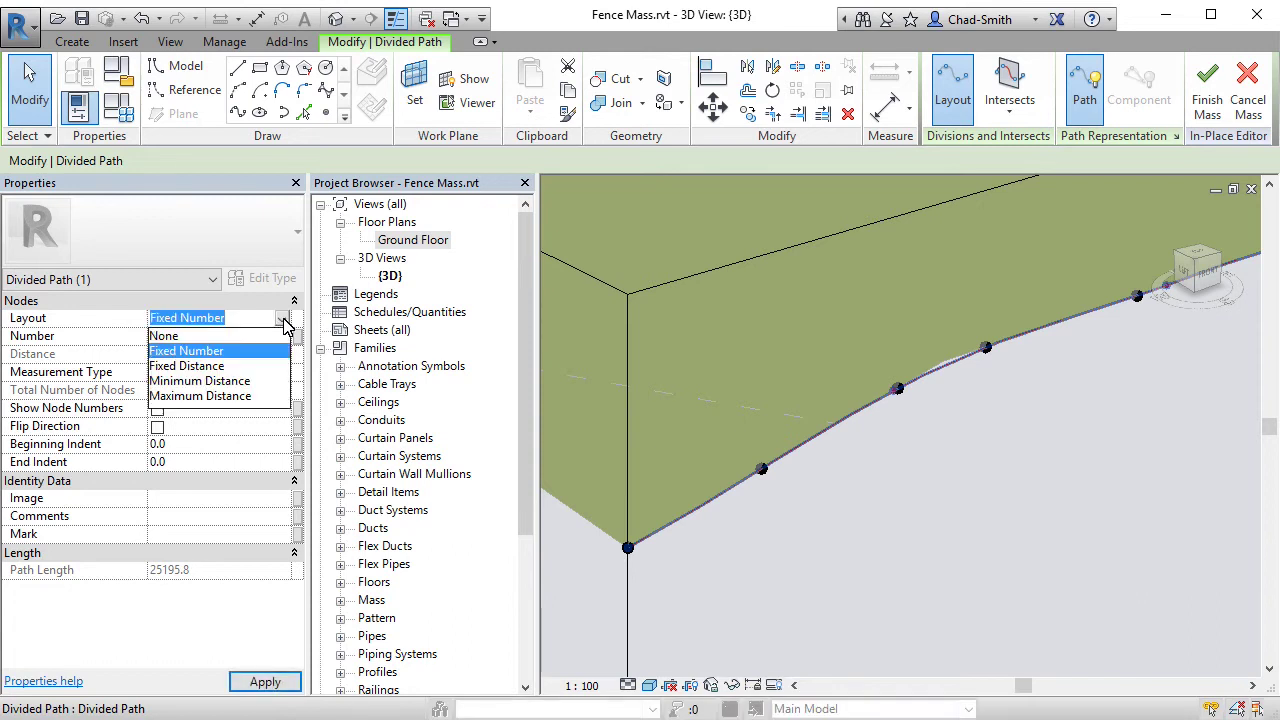
{"action": "left_click", "coordinate": [210, 396]}
{"action": "left_click", "coordinate": [213, 375]}
{"action": "type", "text": "2"}
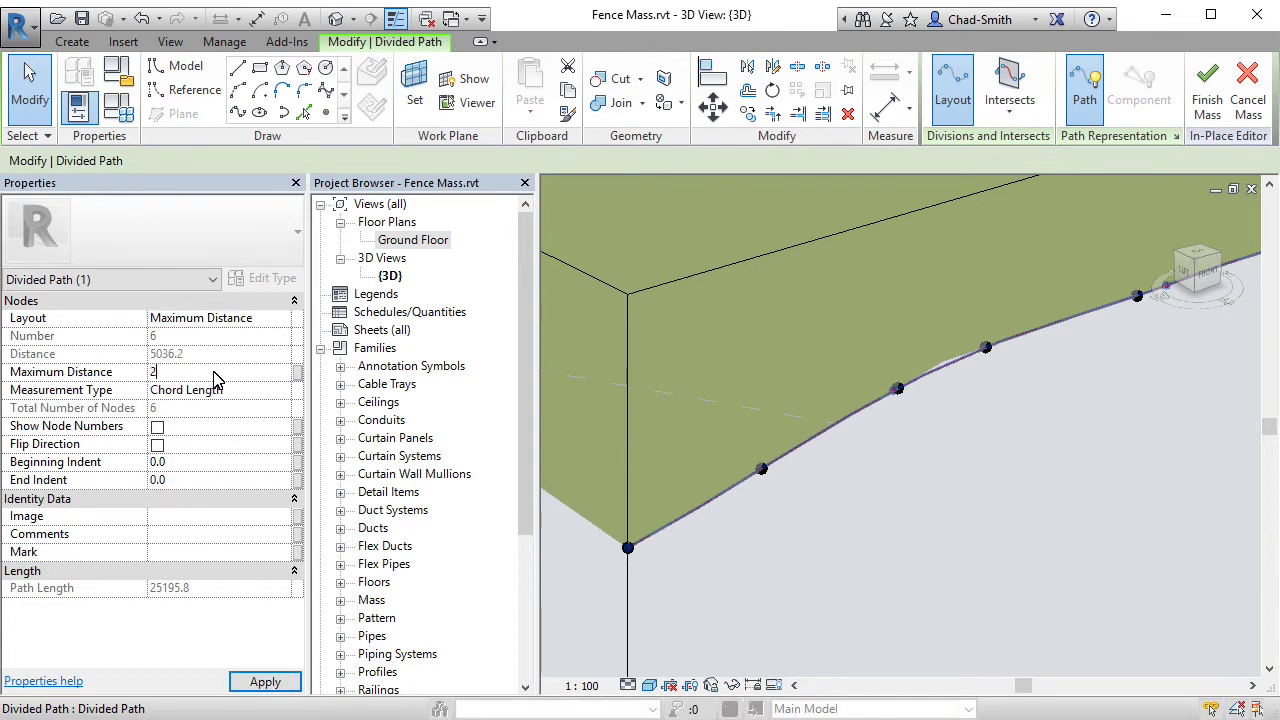
{"action": "type", "text": "000"}
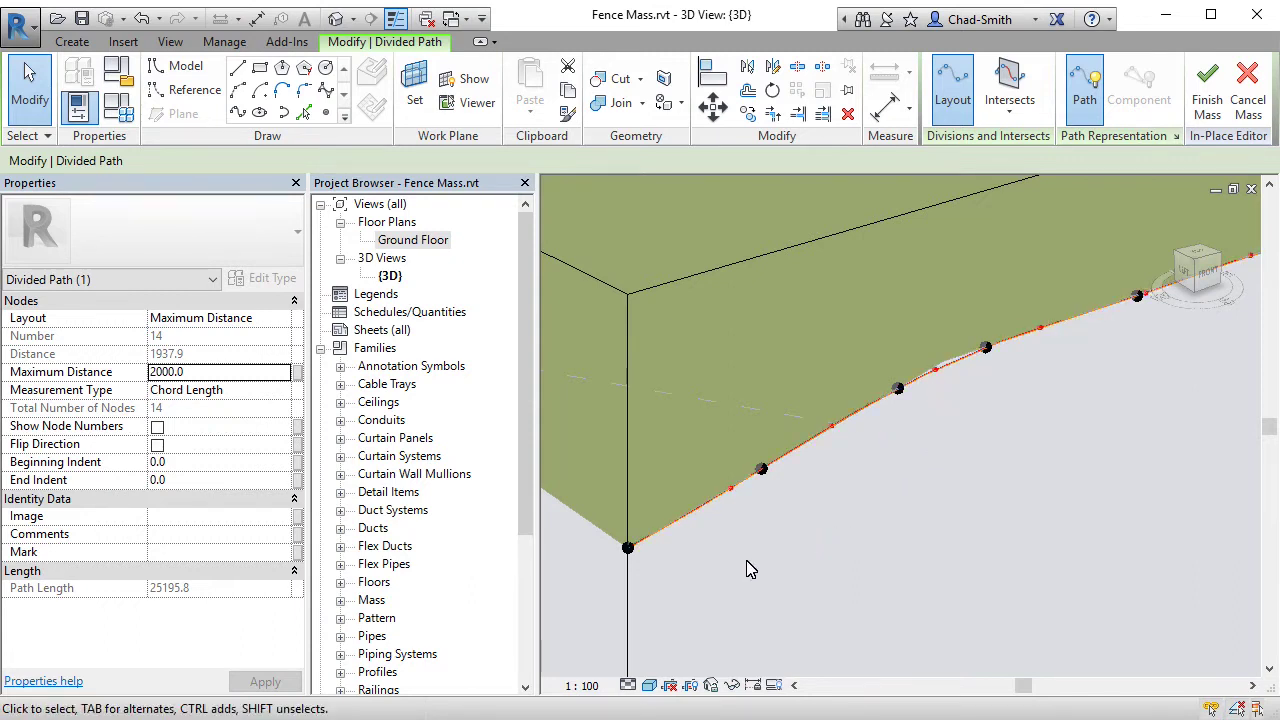
{"action": "middle_click_drag", "start_coordinate": [750, 569], "coordinate": [837, 557]}
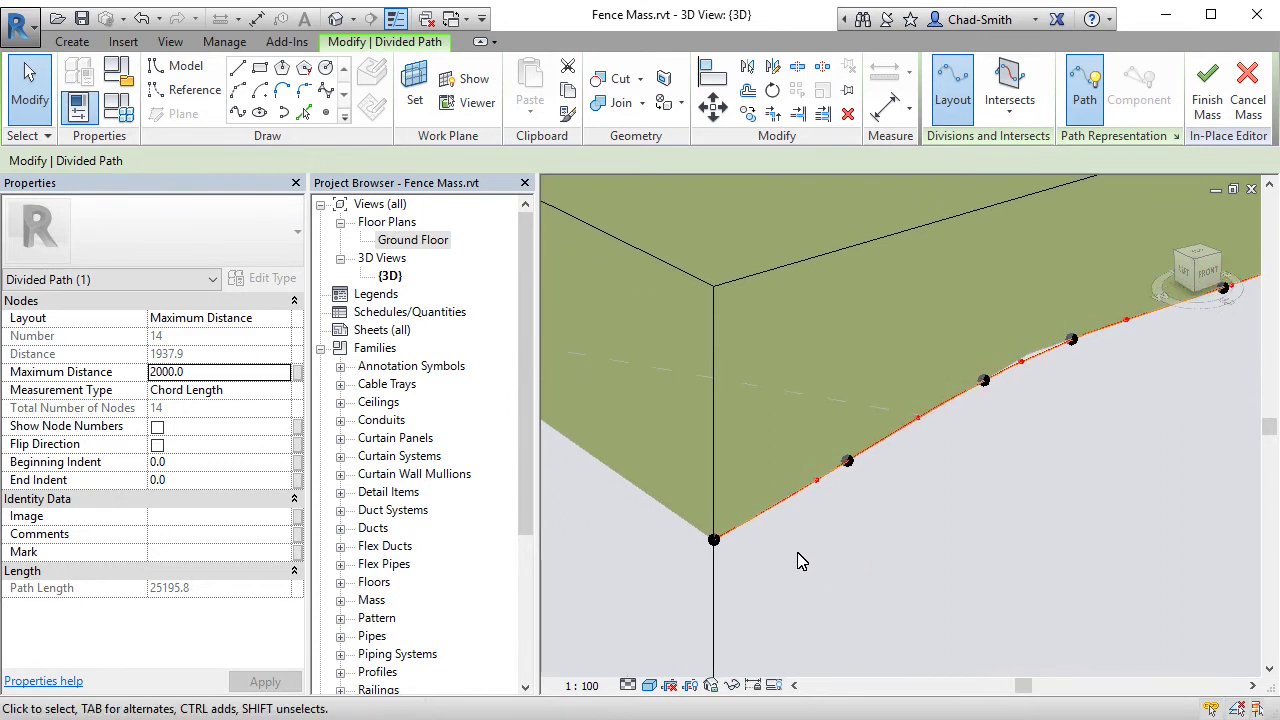
Step: Place a Fence Post & Panel Type 1 from the edge corner to the next path node
{"action": "scroll", "coordinate": [727, 530], "scroll_direction": "up", "scroll_amount": 3}
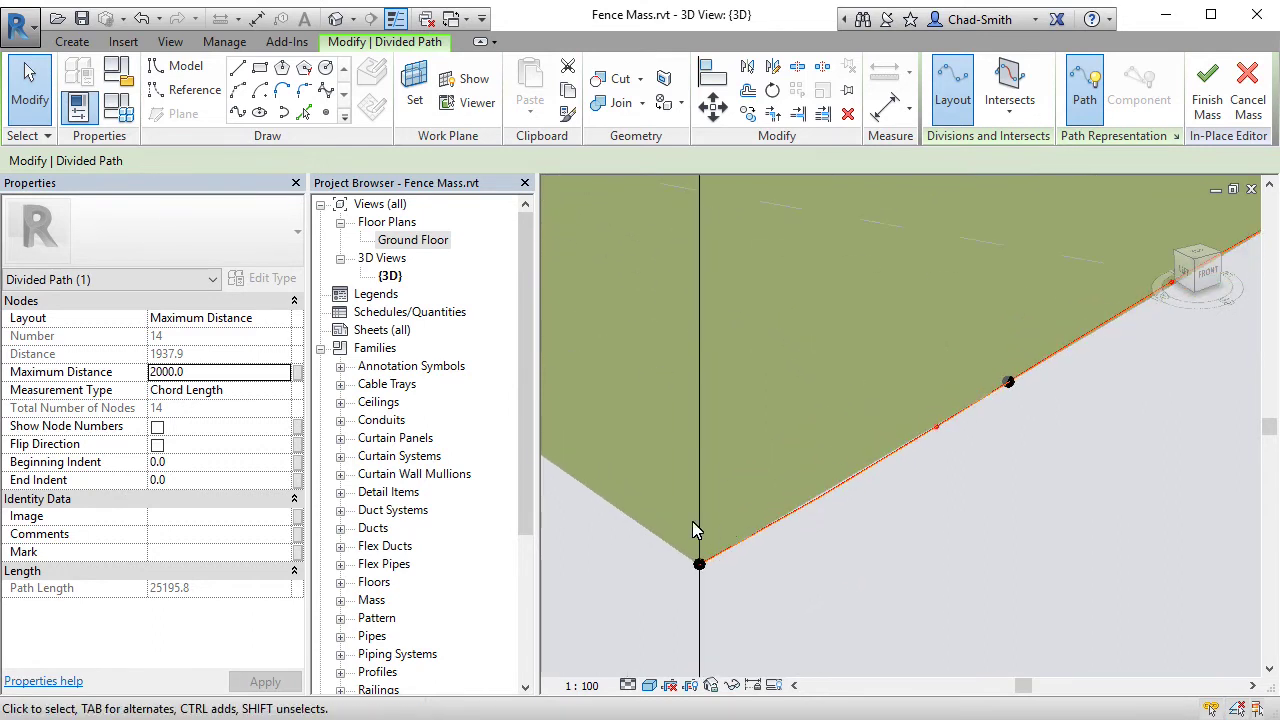
{"action": "left_click_drag", "start_coordinate": [528, 374], "coordinate": [517, 528]}
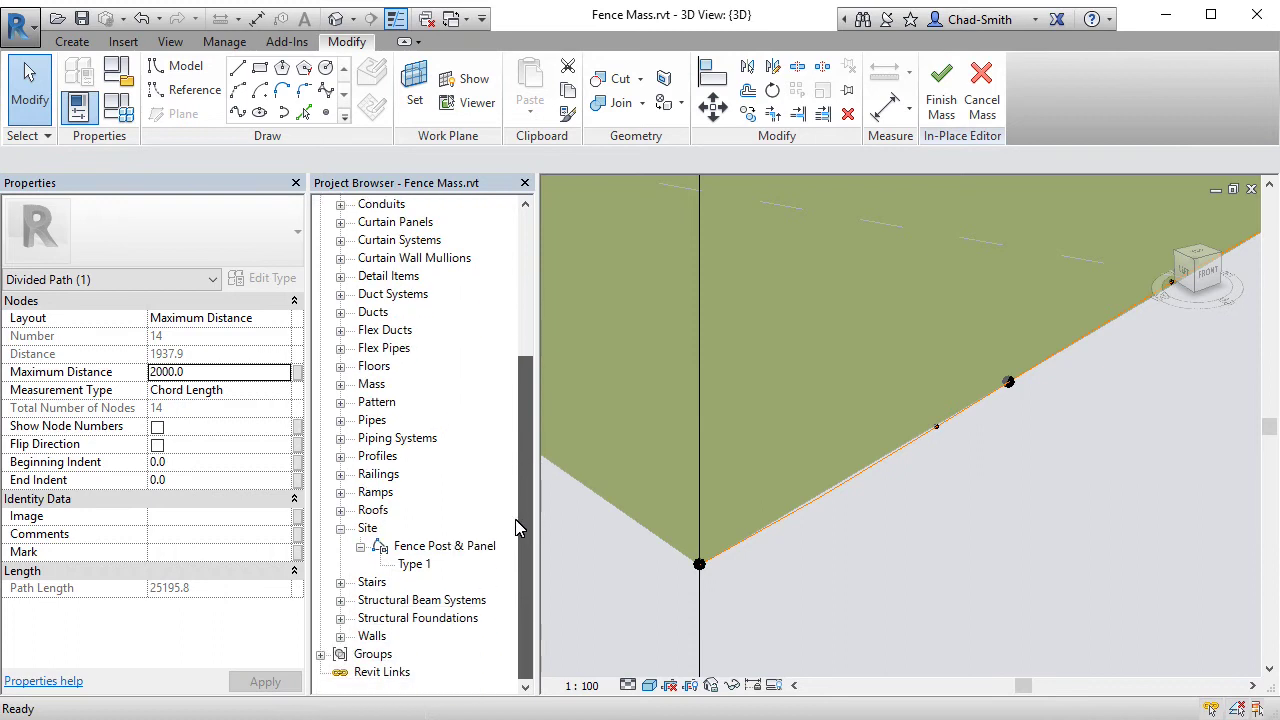
{"action": "left_click", "coordinate": [418, 566]}
{"action": "left_click_drag", "start_coordinate": [418, 570], "coordinate": [791, 587]}
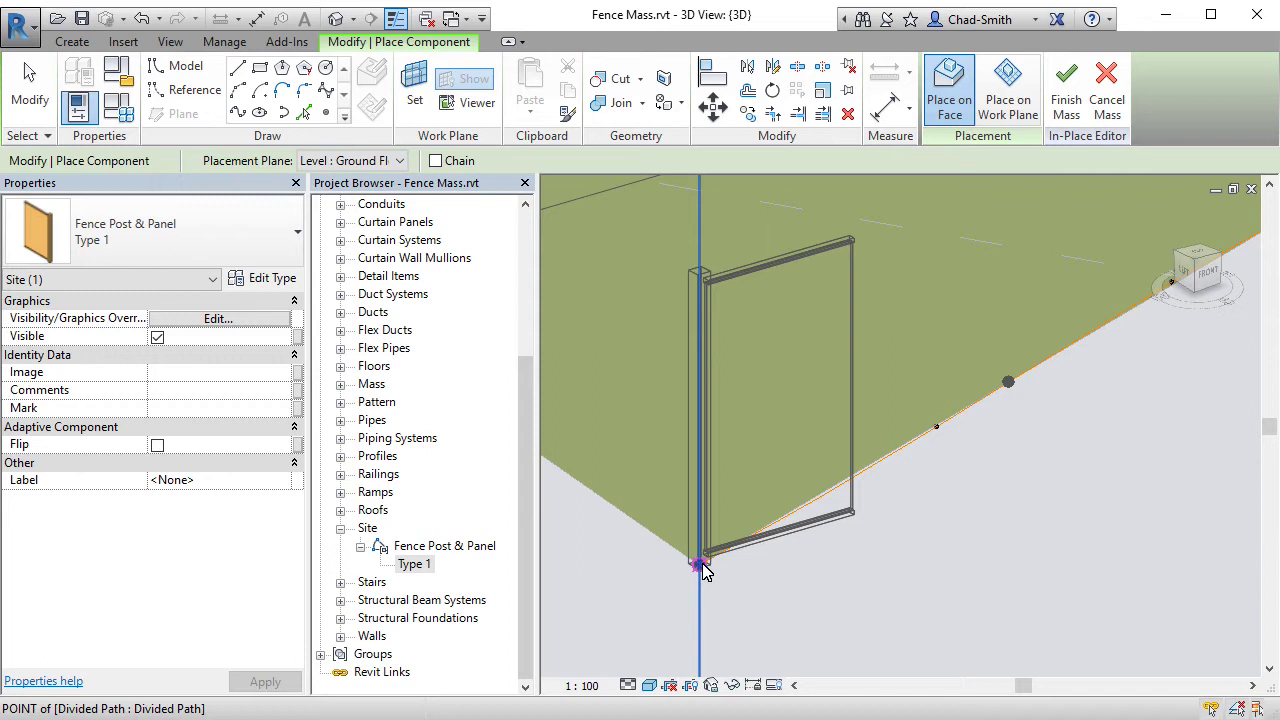
{"action": "left_click", "coordinate": [700, 566]}
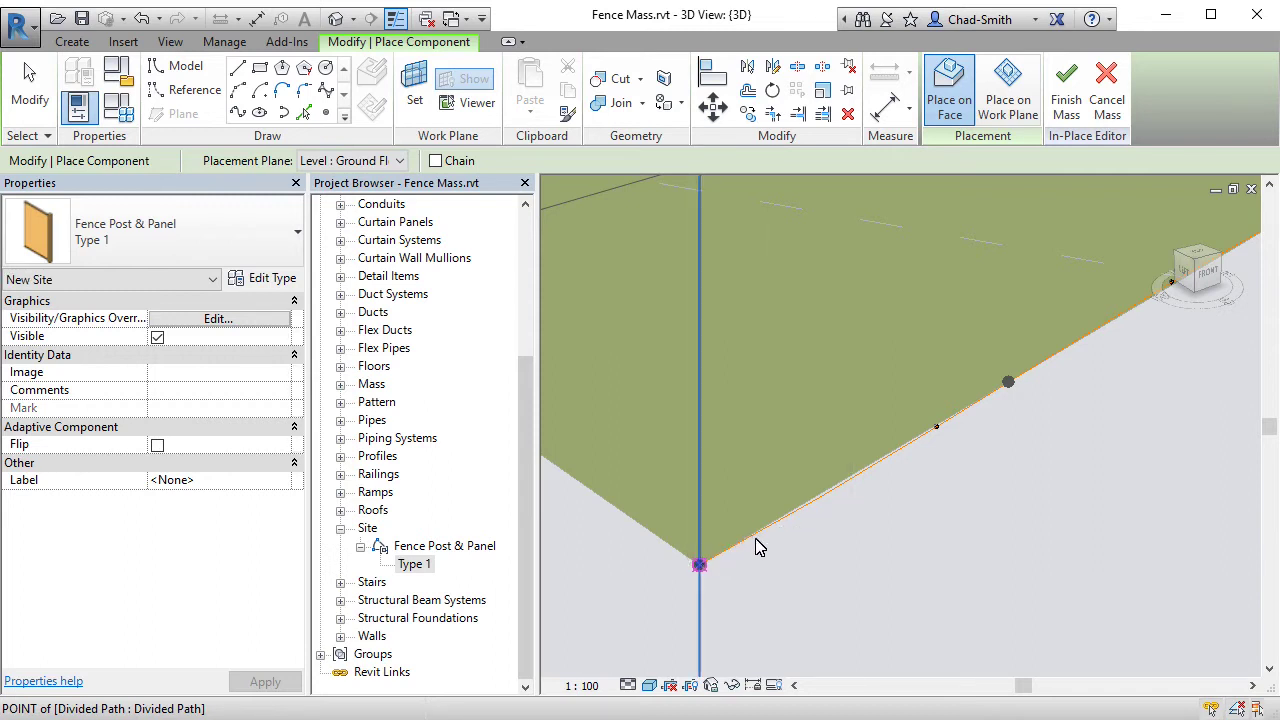
{"action": "left_click", "coordinate": [936, 428]}
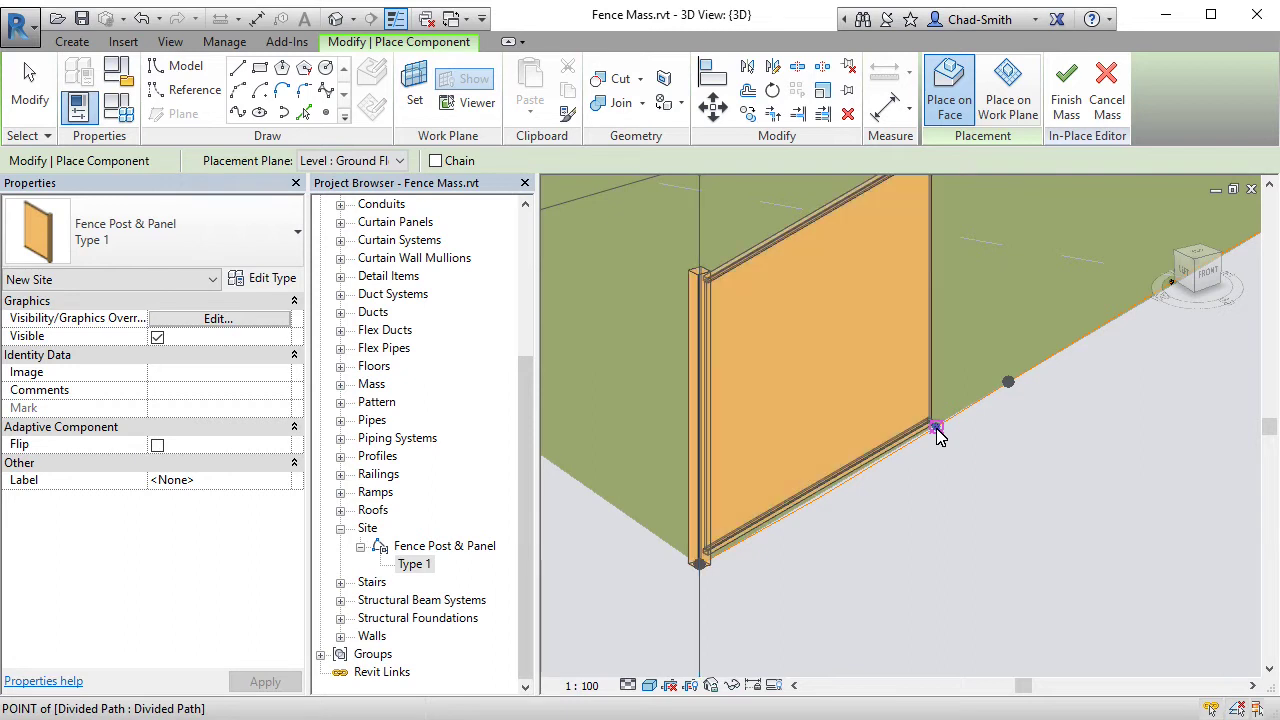
{"action": "scroll", "coordinate": [760, 600], "scroll_direction": "down", "scroll_amount": 1}
{"action": "scroll", "coordinate": [757, 603], "scroll_direction": "down", "scroll_amount": 1}
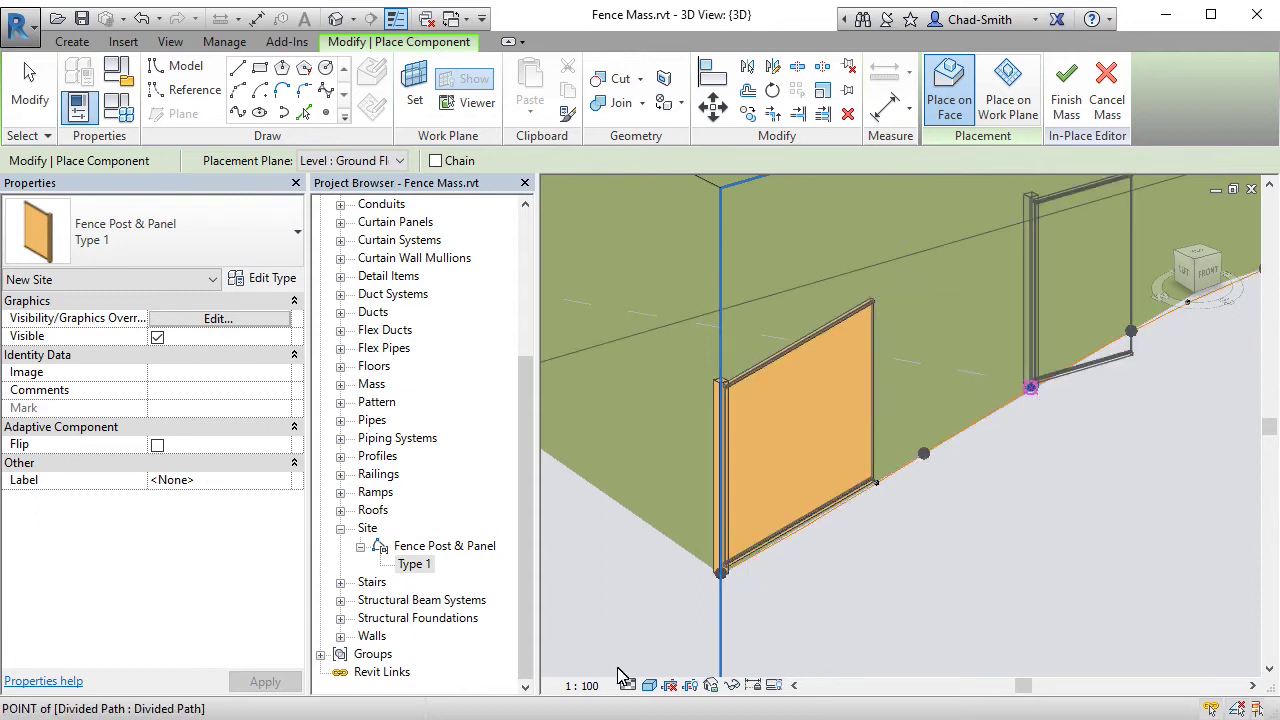
{"action": "scroll", "coordinate": [662, 638], "scroll_direction": "down", "scroll_amount": 4}
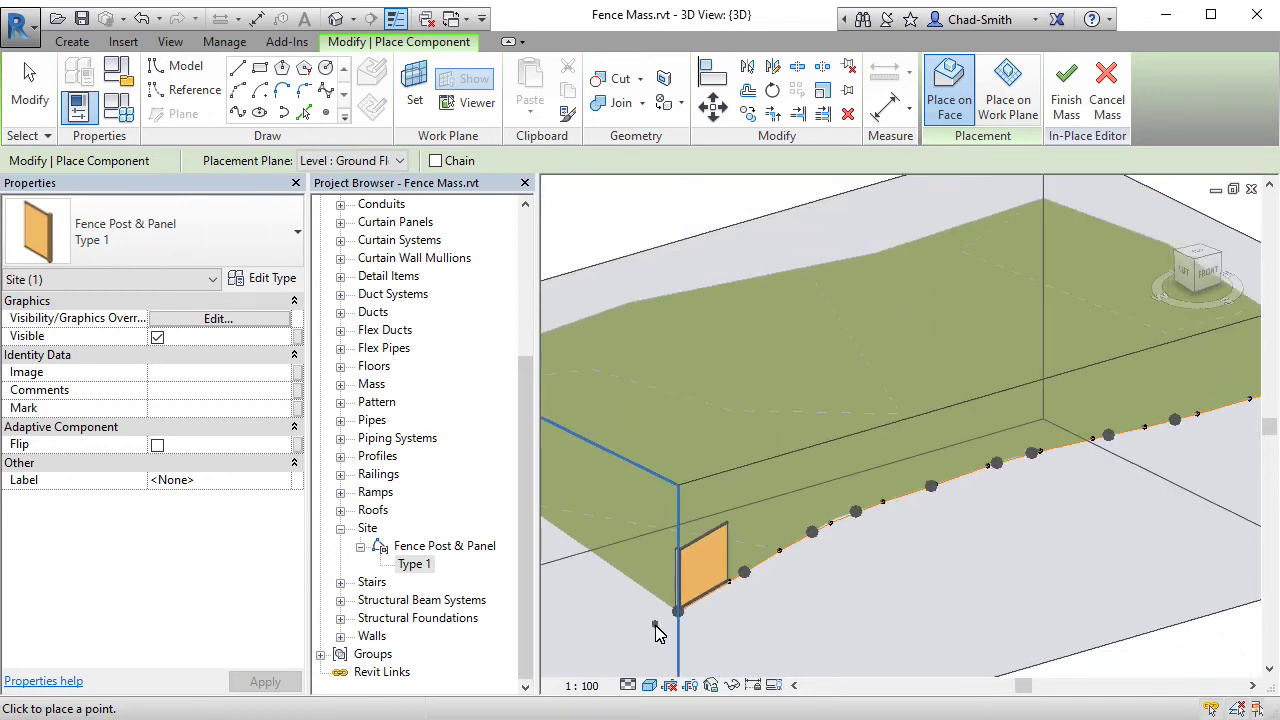
Step: Repeat the placed Fence Post & Panel along every node of the divided path
{"action": "left_click", "coordinate": [656, 626]}
{"action": "key", "text": "Escape"}
{"action": "key", "text": "Escape"}
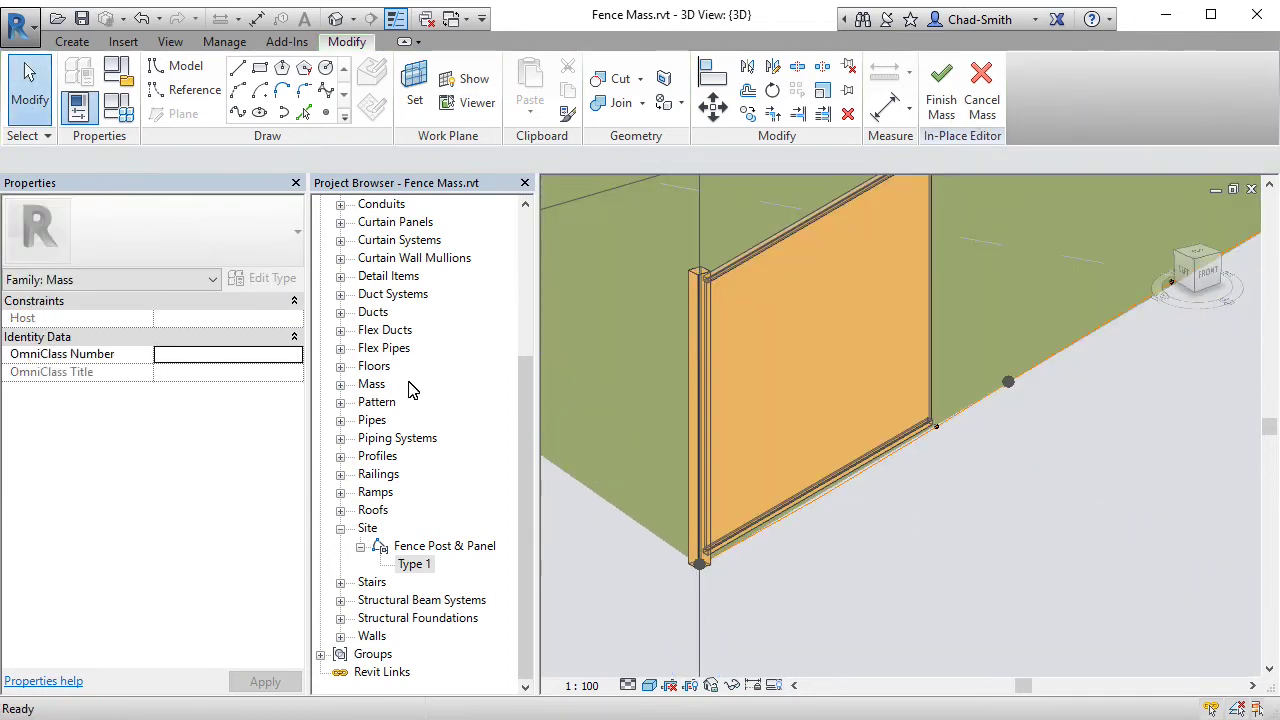
{"action": "left_click", "coordinate": [687, 438]}
{"action": "scroll", "coordinate": [613, 616], "scroll_direction": "down", "scroll_amount": 4}
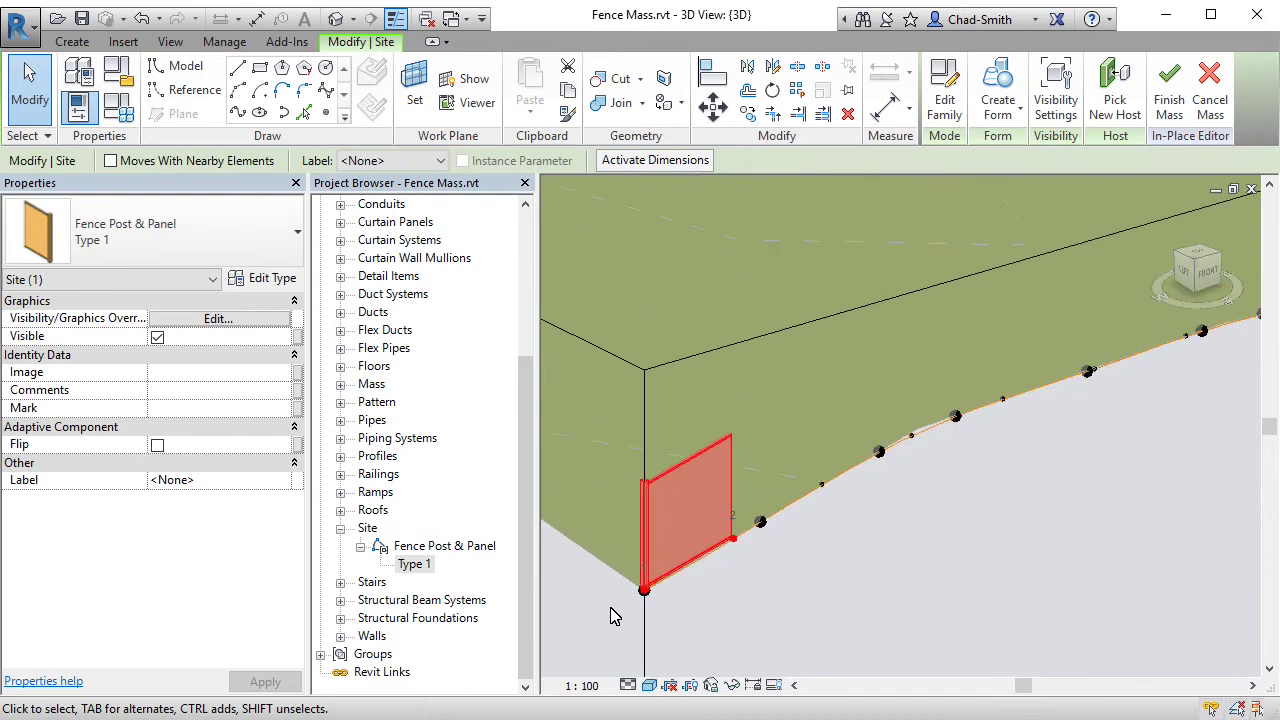
{"action": "scroll", "coordinate": [613, 616], "scroll_direction": "down", "scroll_amount": 2}
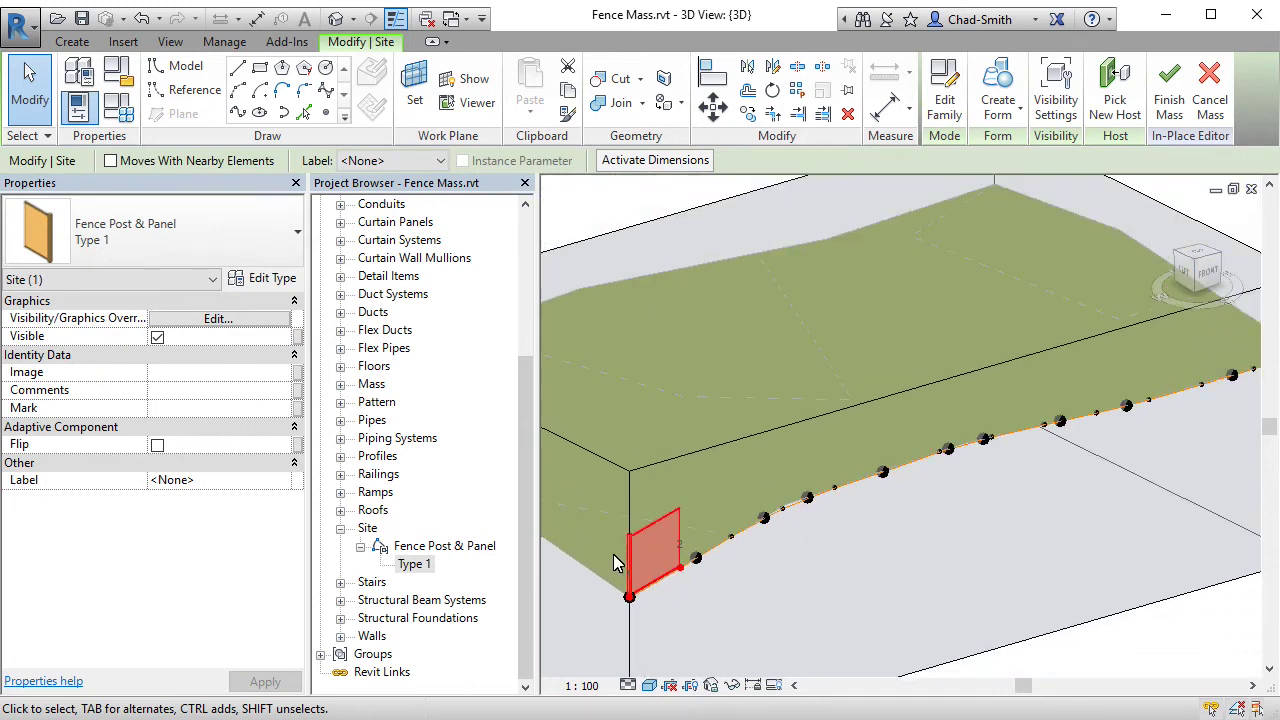
{"action": "left_click", "coordinate": [796, 92]}
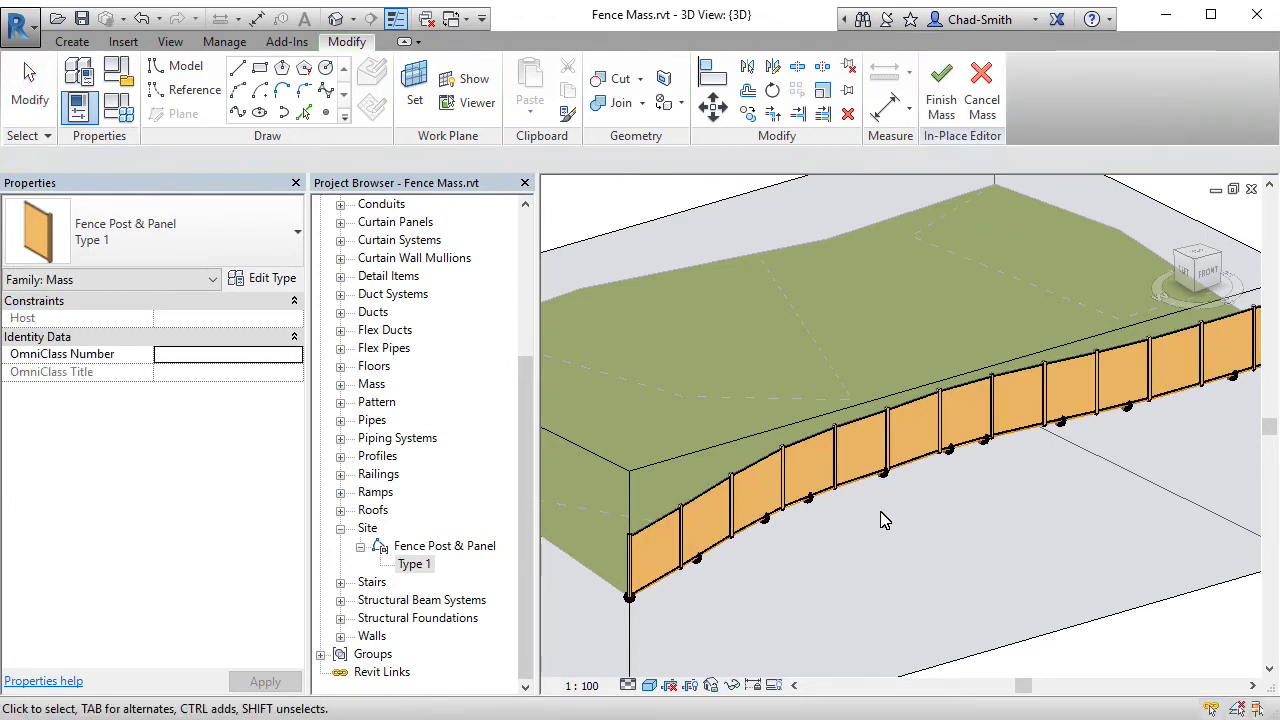
{"action": "middle_click_drag", "start_coordinate": [1028, 554], "coordinate": [849, 554]}
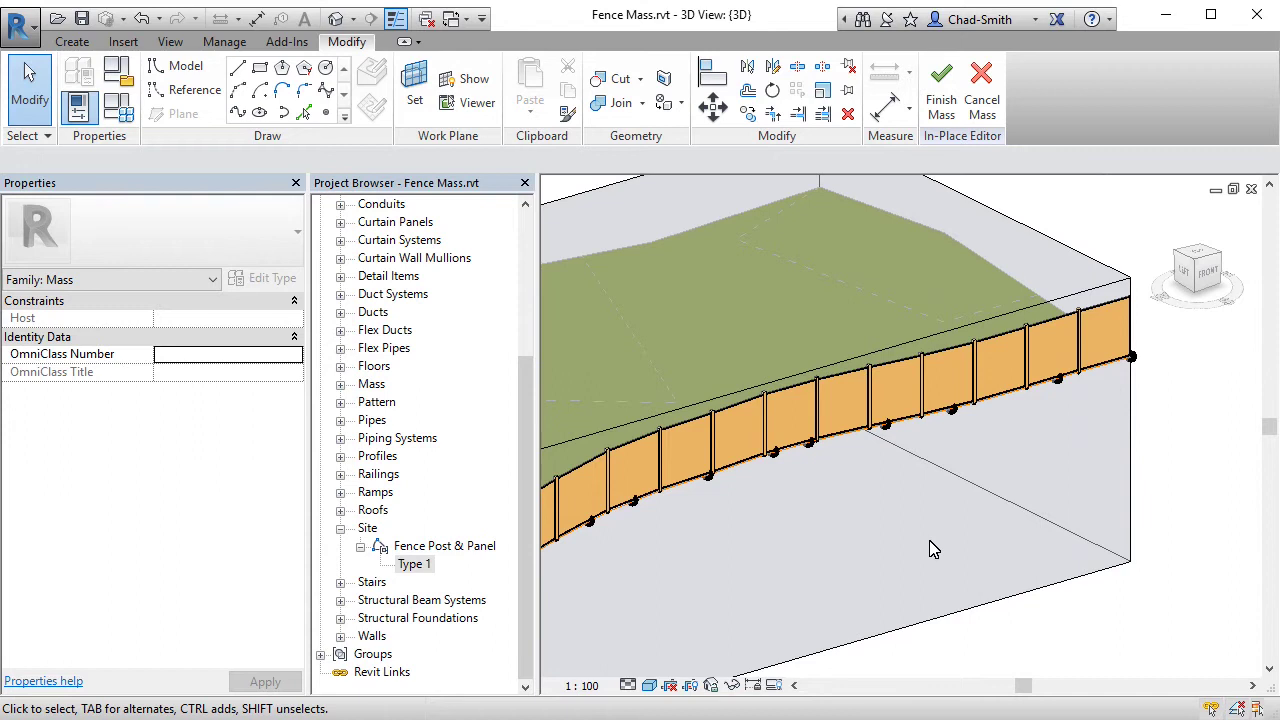
{"action": "middle_click_drag", "start_coordinate": [1094, 502], "coordinate": [772, 524], "text": "shift"}
{"action": "scroll", "coordinate": [722, 555], "scroll_direction": "up", "scroll_amount": 3}
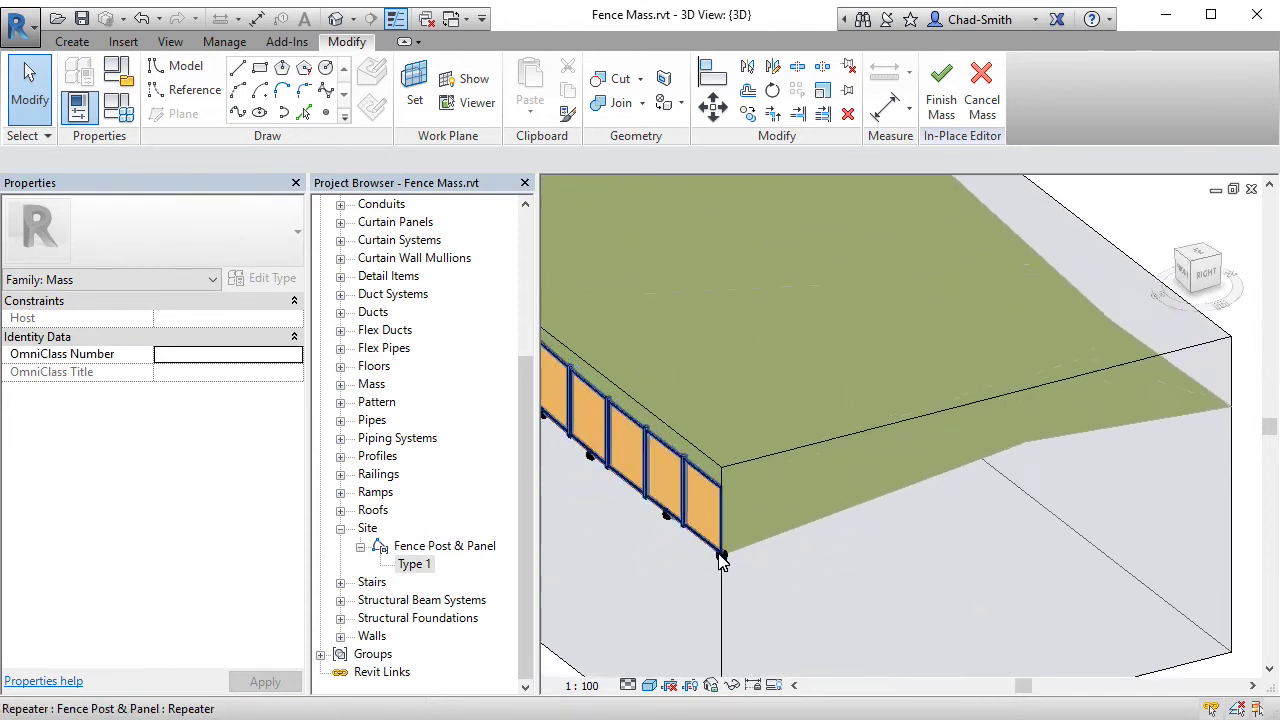
{"action": "scroll", "coordinate": [722, 558], "scroll_direction": "up", "scroll_amount": 2}
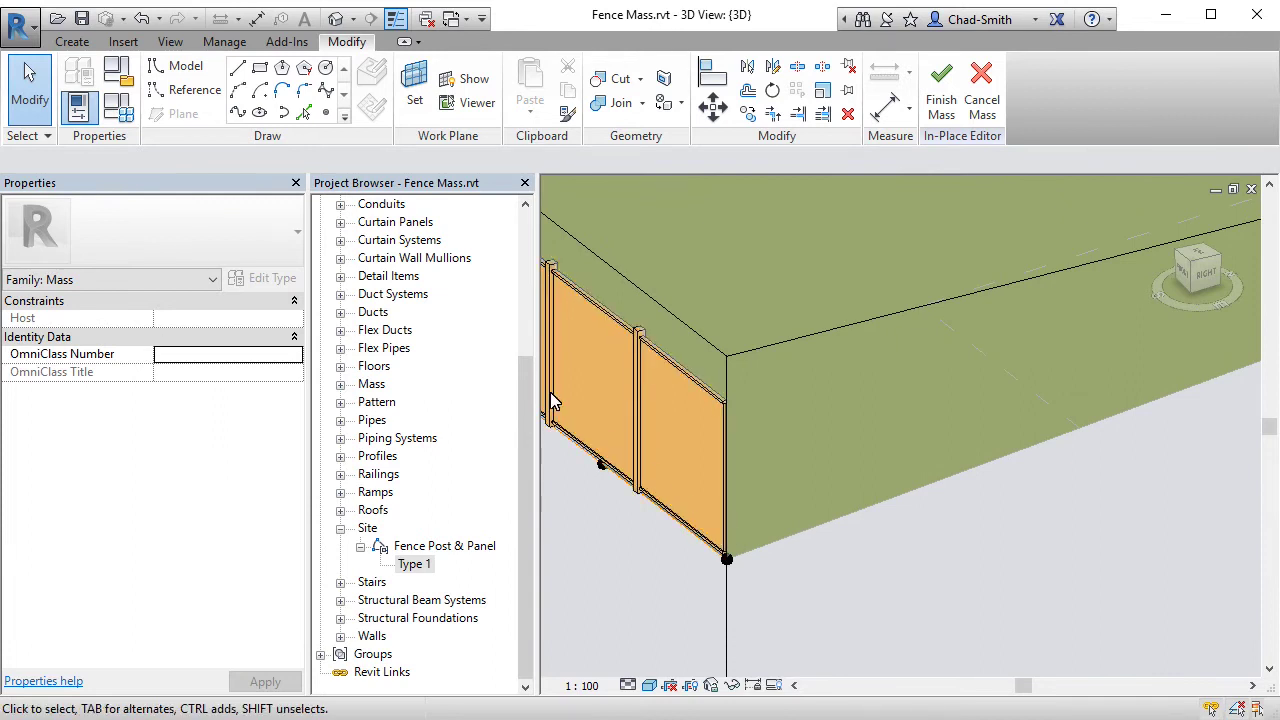
Step: Start a surface-following reference spline at the corner point at the fence's end
{"action": "left_click", "coordinate": [190, 90]}
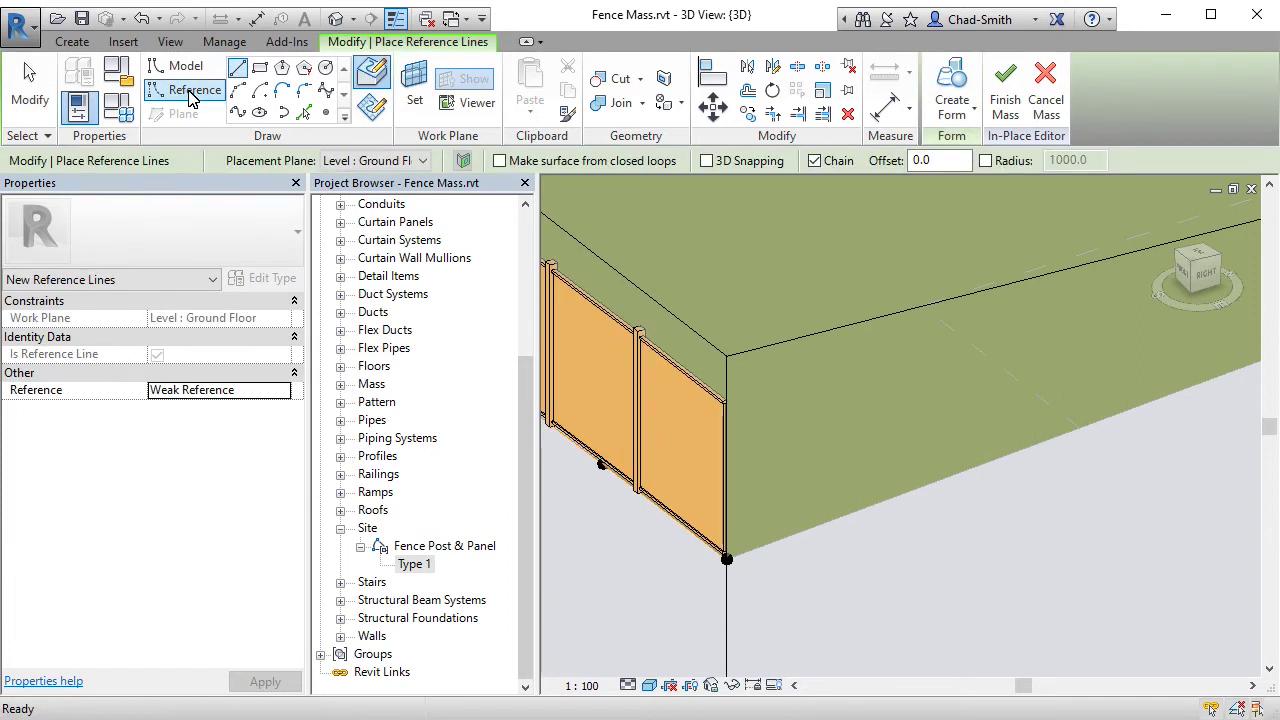
{"action": "left_click", "coordinate": [238, 114]}
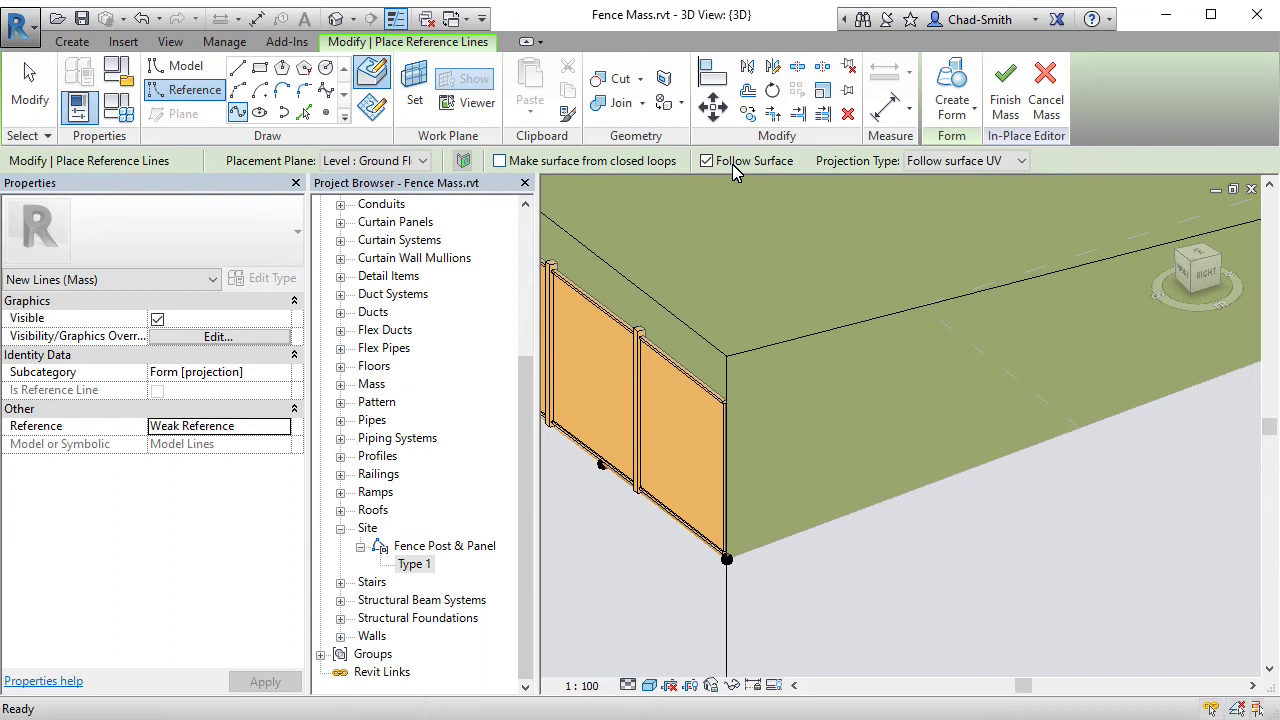
{"action": "left_click", "coordinate": [708, 161]}
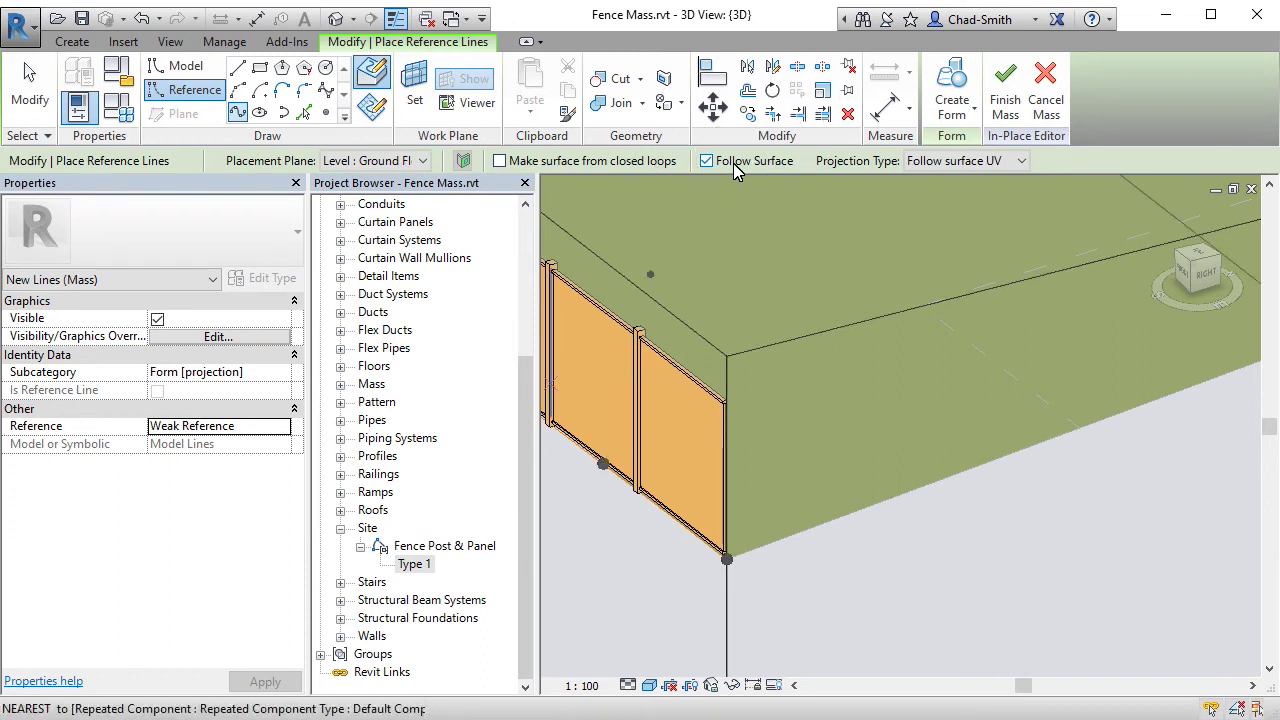
{"action": "left_click", "coordinate": [727, 560]}
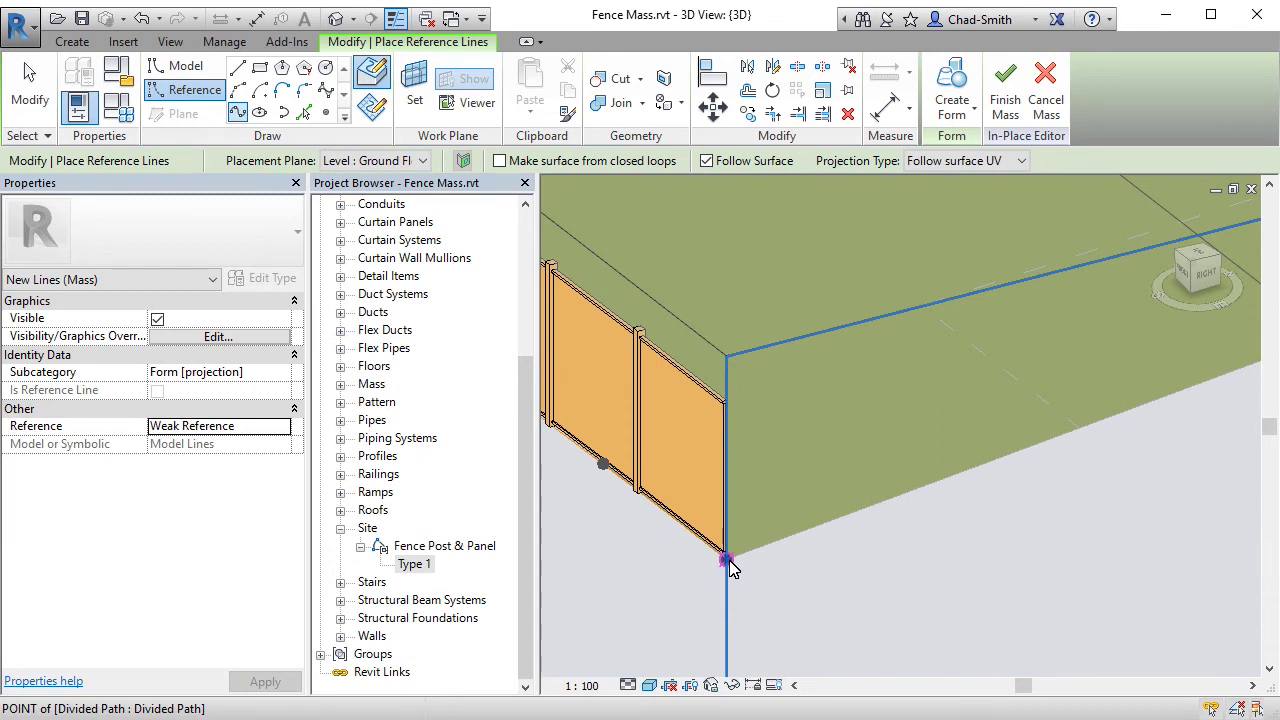
{"action": "left_click", "coordinate": [728, 561]}
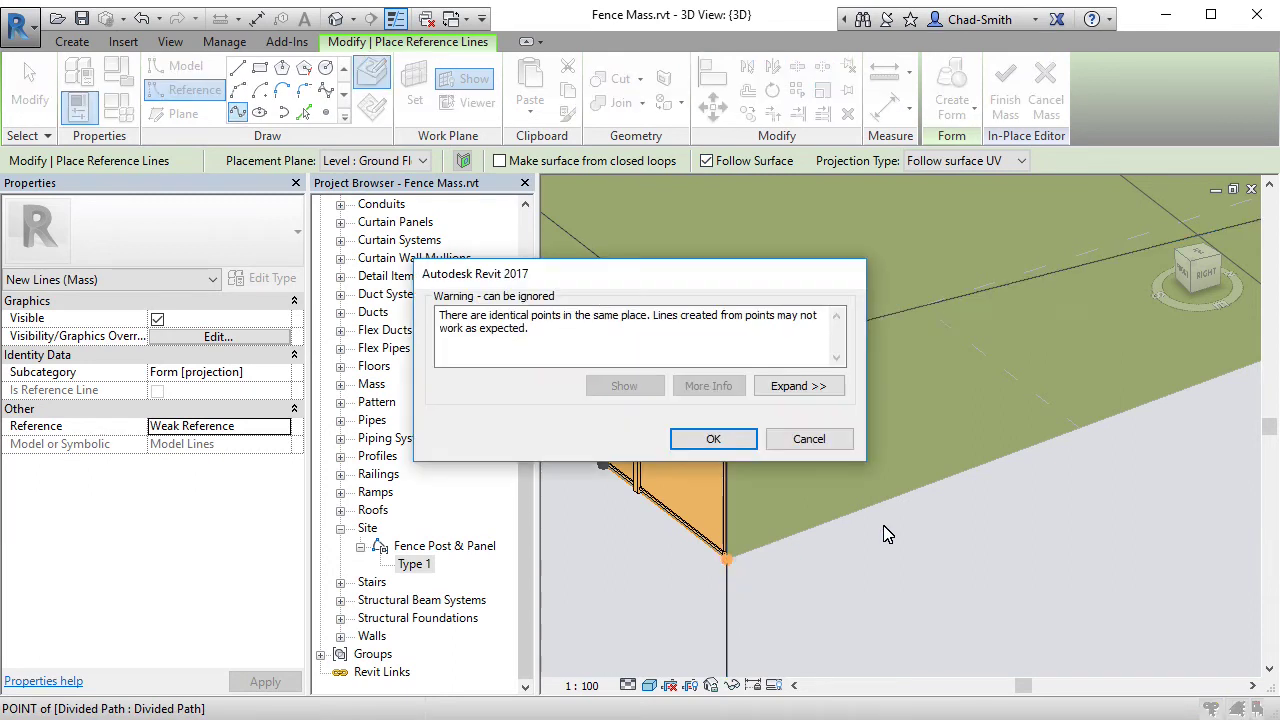
{"action": "left_click", "coordinate": [715, 440]}
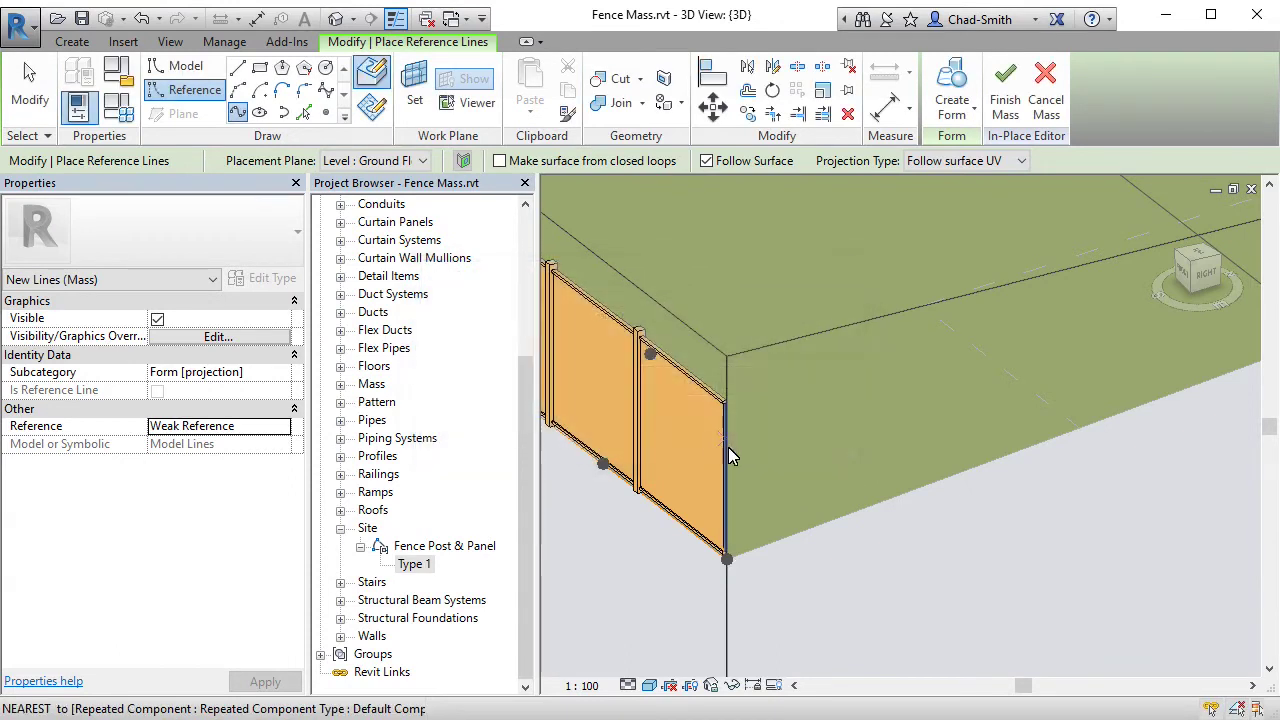
Step: Trace the spline along the topography's side edge to the far corner, 15075.0 long
{"action": "left_click", "coordinate": [854, 513]}
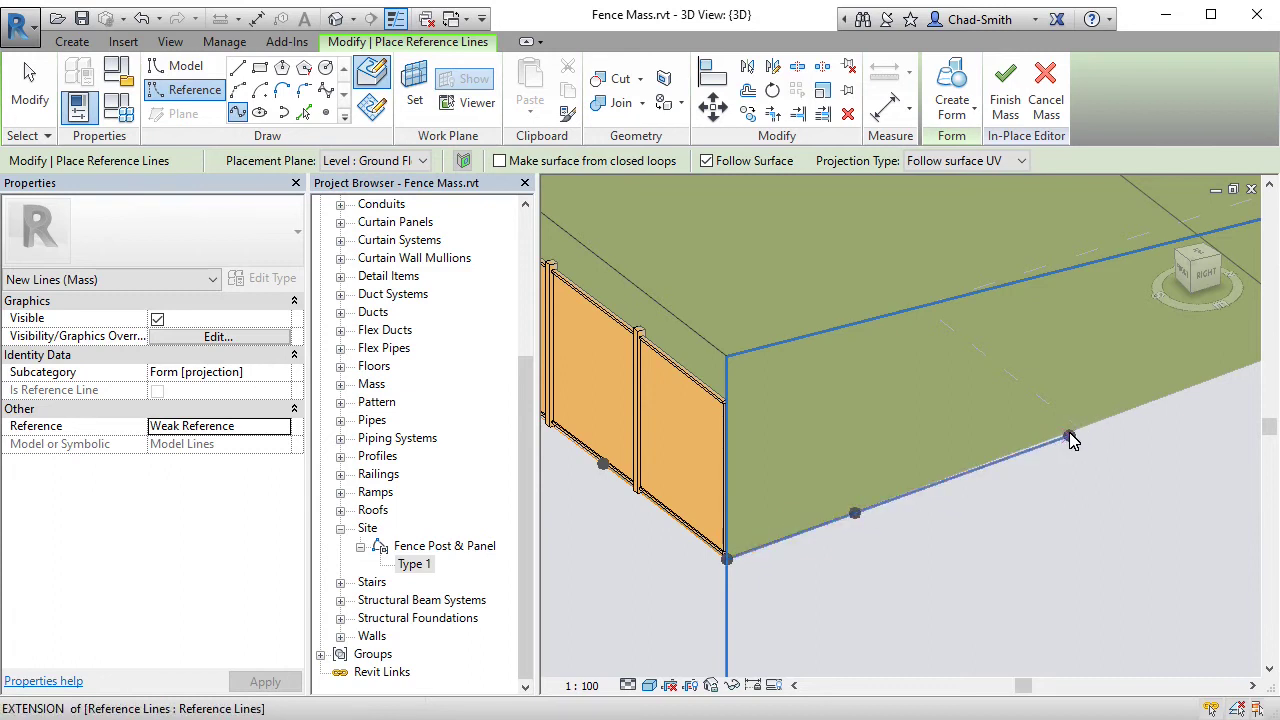
{"action": "scroll", "coordinate": [920, 471], "scroll_direction": "up", "scroll_amount": 4}
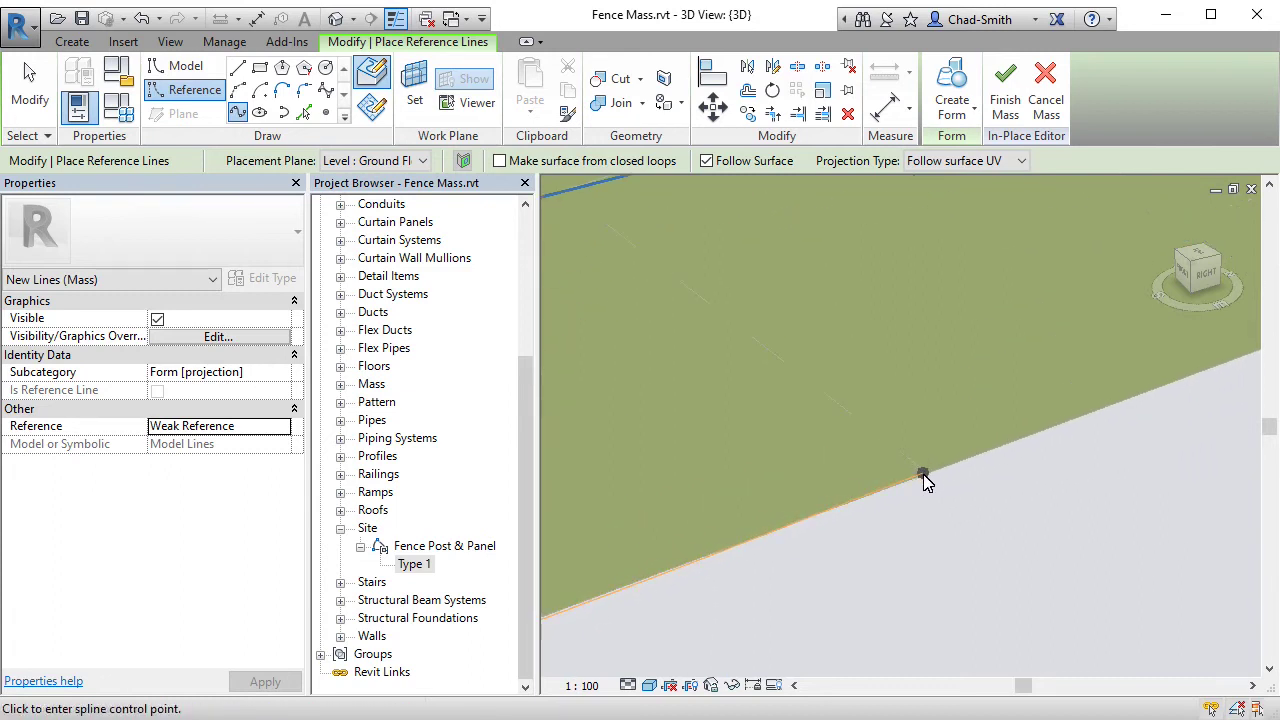
{"action": "left_click", "coordinate": [1025, 449]}
{"action": "scroll", "coordinate": [1052, 453], "scroll_direction": "up", "scroll_amount": 3}
{"action": "left_click", "coordinate": [1020, 426]}
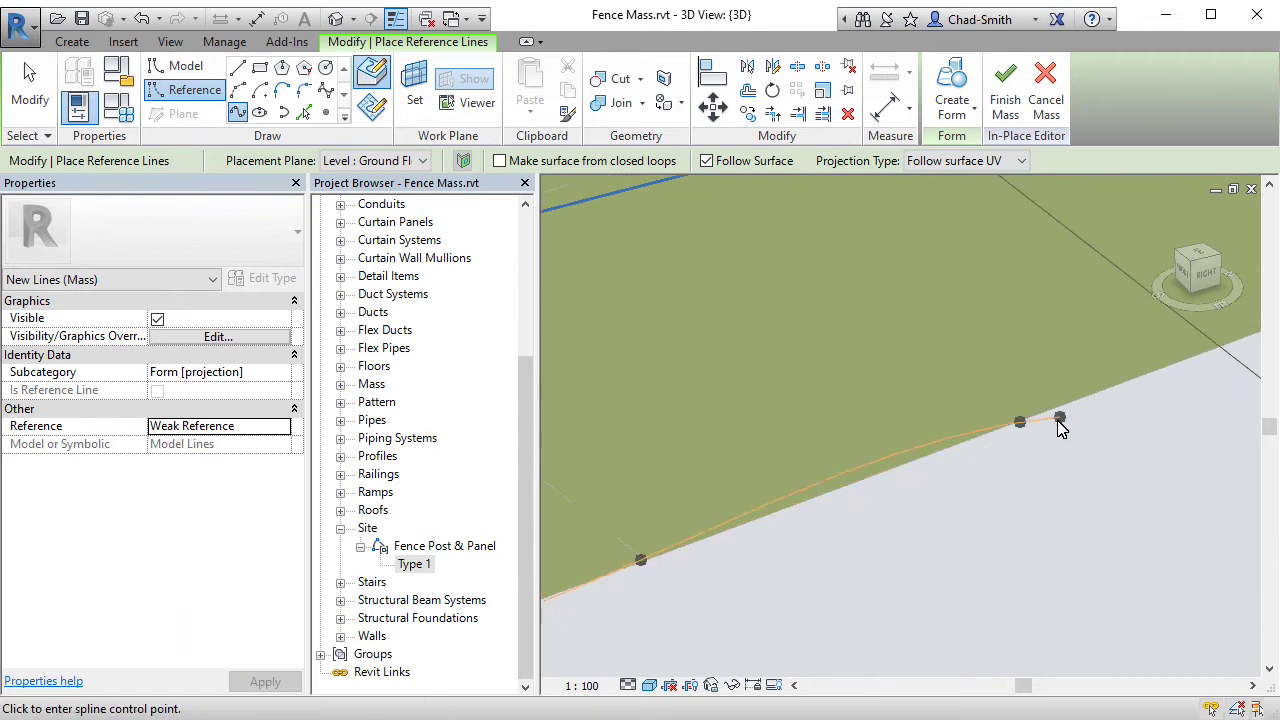
{"action": "scroll", "coordinate": [1050, 421], "scroll_direction": "down", "scroll_amount": 3}
{"action": "left_click", "coordinate": [995, 402]}
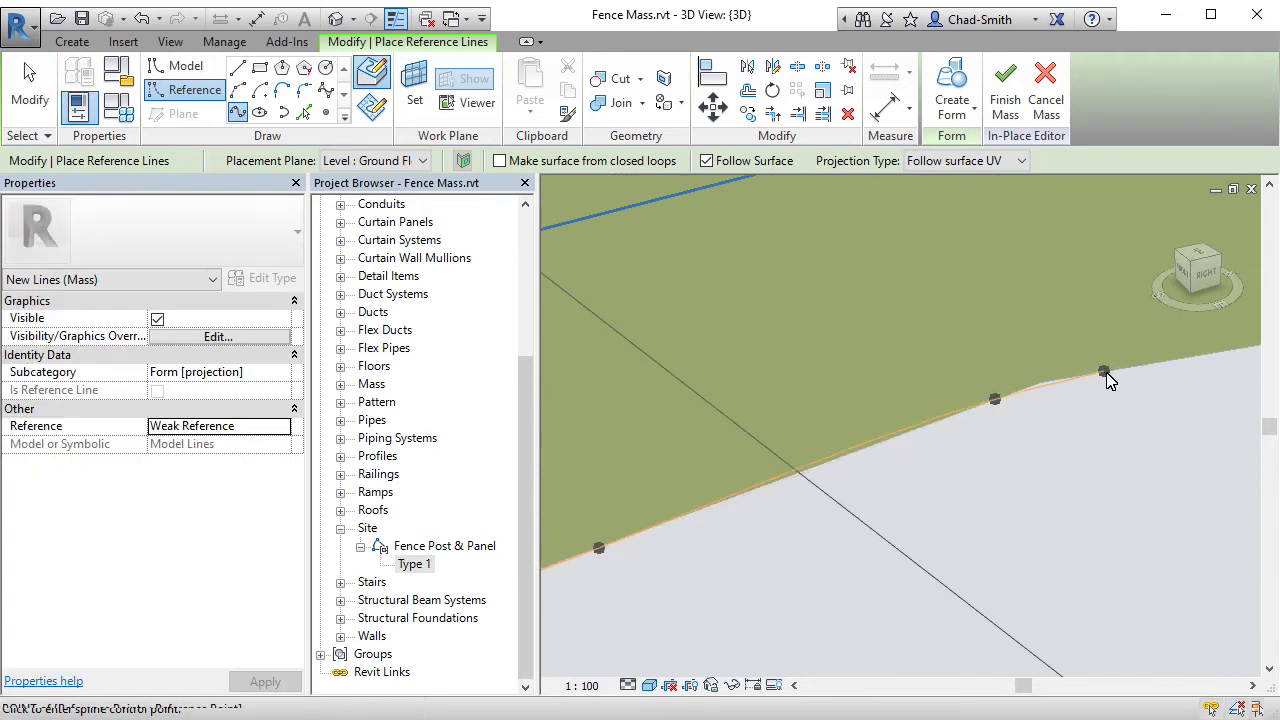
{"action": "middle_click_drag", "start_coordinate": [1108, 371], "coordinate": [1088, 437]}
{"action": "scroll", "coordinate": [1088, 423], "scroll_direction": "down", "scroll_amount": 2}
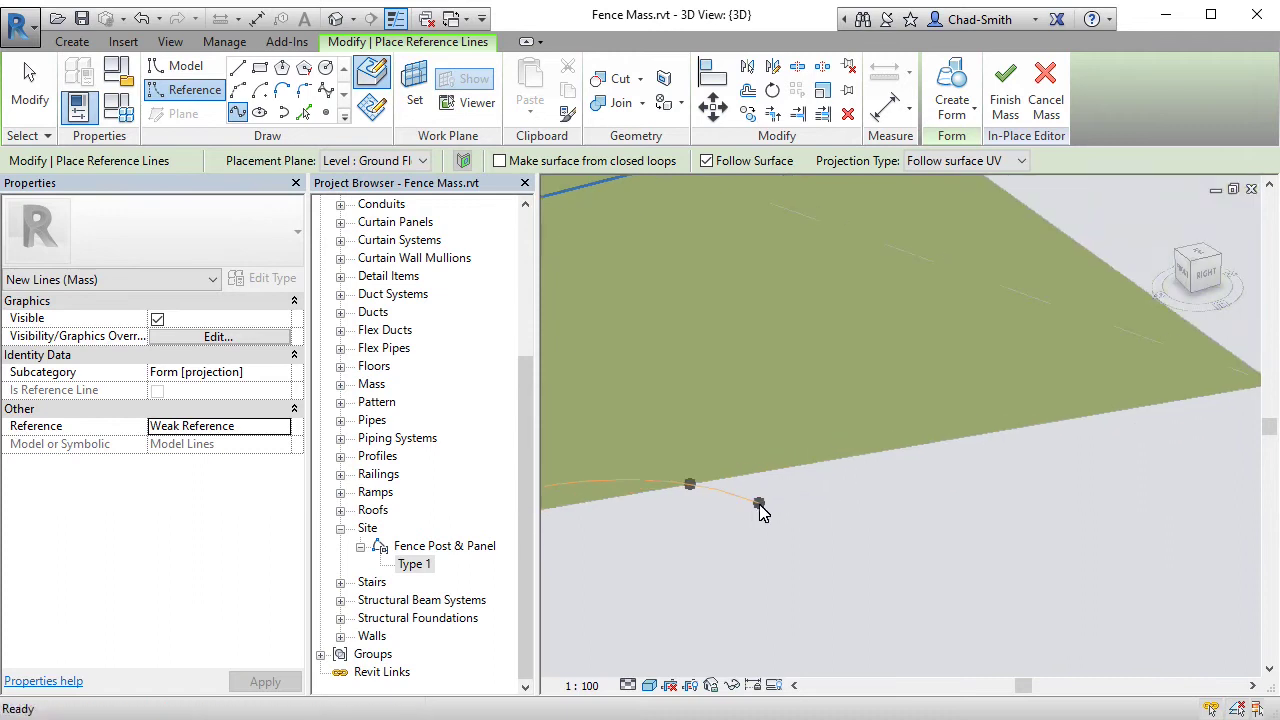
{"action": "scroll", "coordinate": [1010, 438], "scroll_direction": "up", "scroll_amount": 2}
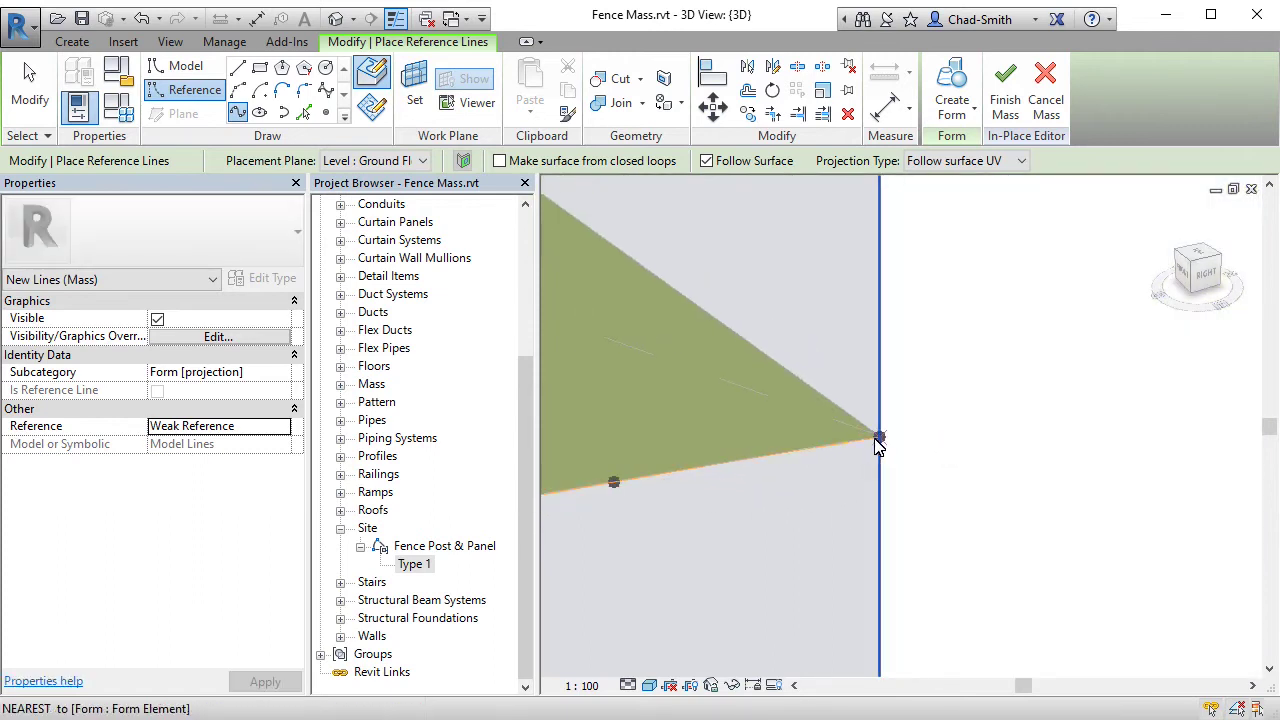
{"action": "left_click", "coordinate": [880, 437]}
{"action": "scroll", "coordinate": [1017, 402], "scroll_direction": "down", "scroll_amount": 4}
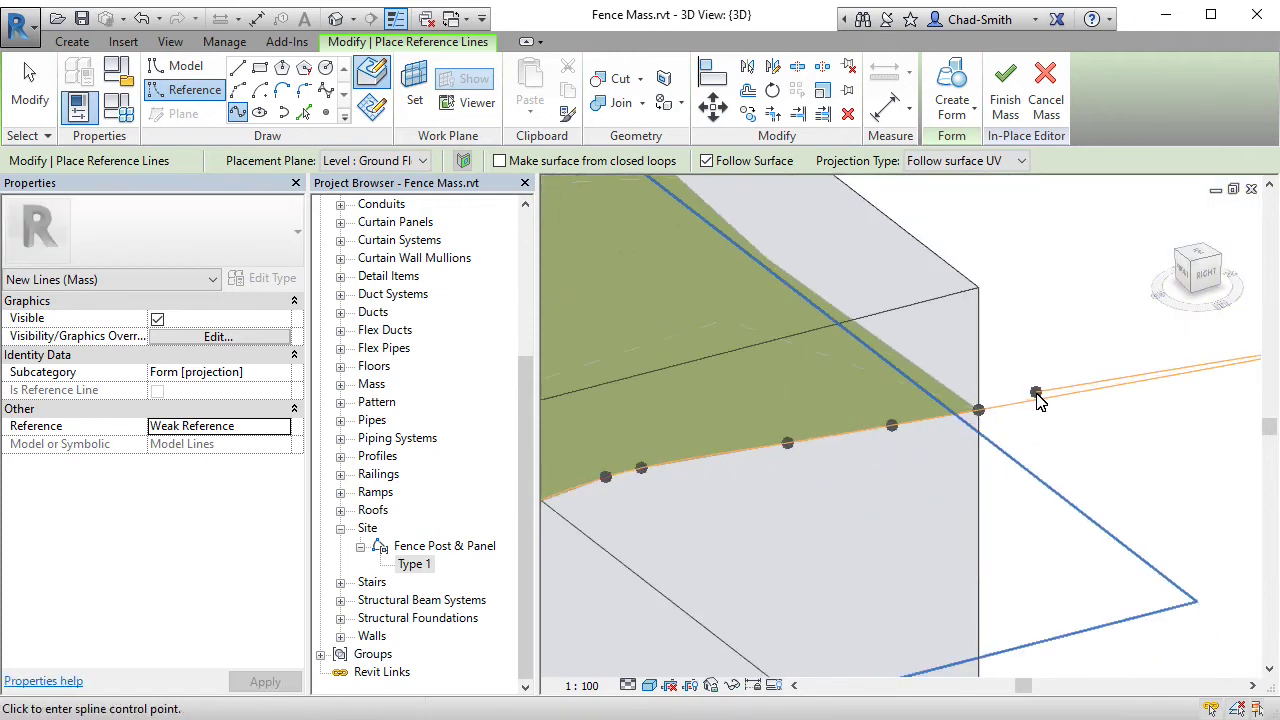
{"action": "key", "text": "Escape"}
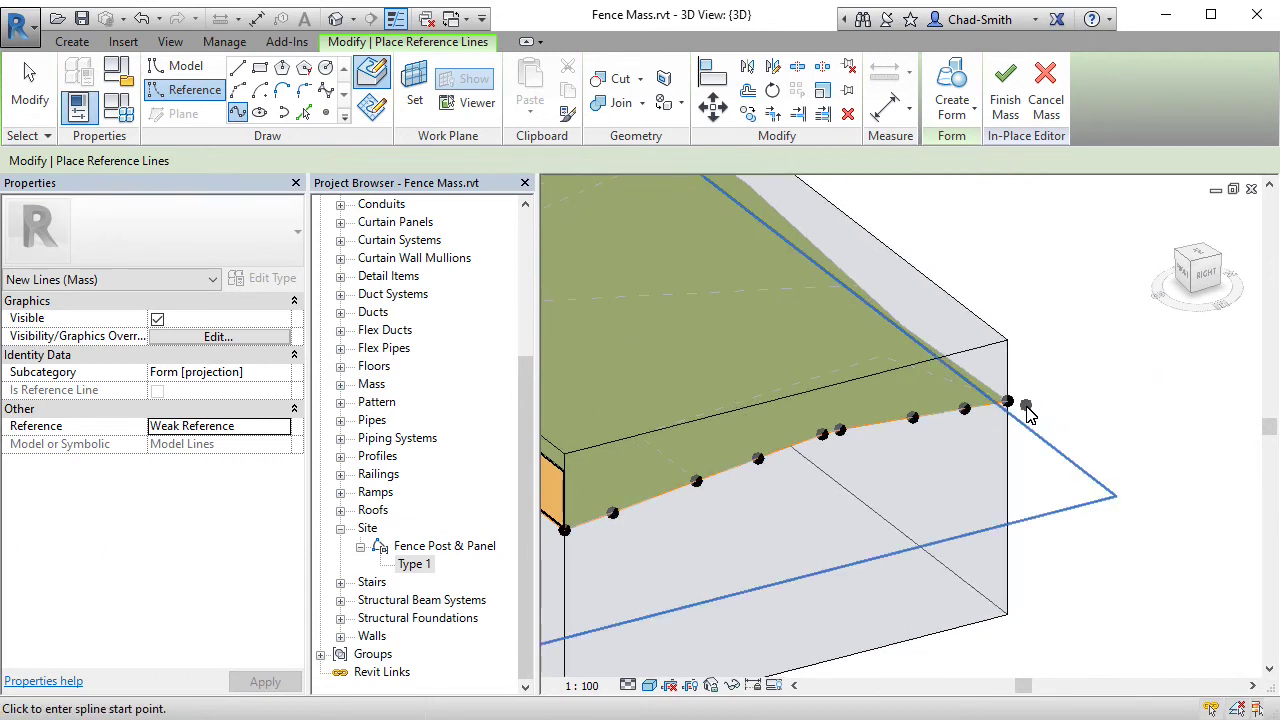
{"action": "key", "text": "Escape"}
{"action": "middle_click_drag", "start_coordinate": [877, 523], "coordinate": [949, 509]}
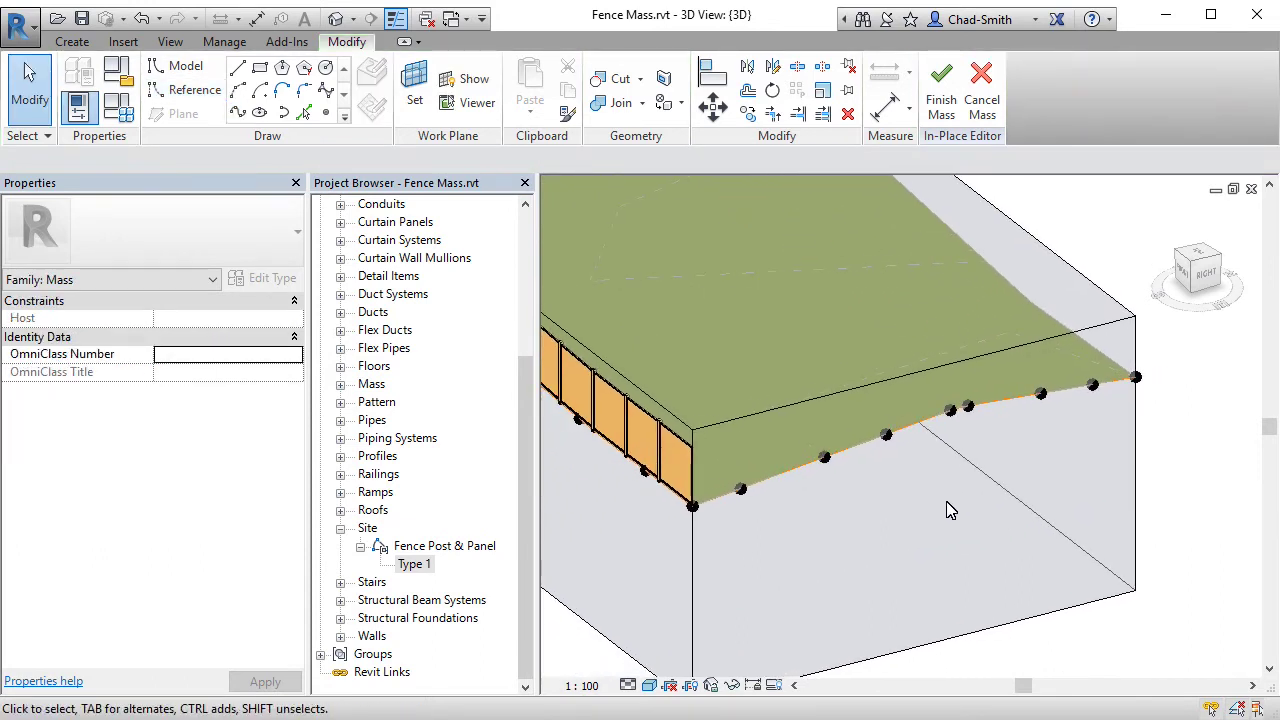
{"action": "scroll", "coordinate": [715, 509], "scroll_direction": "up", "scroll_amount": 2}
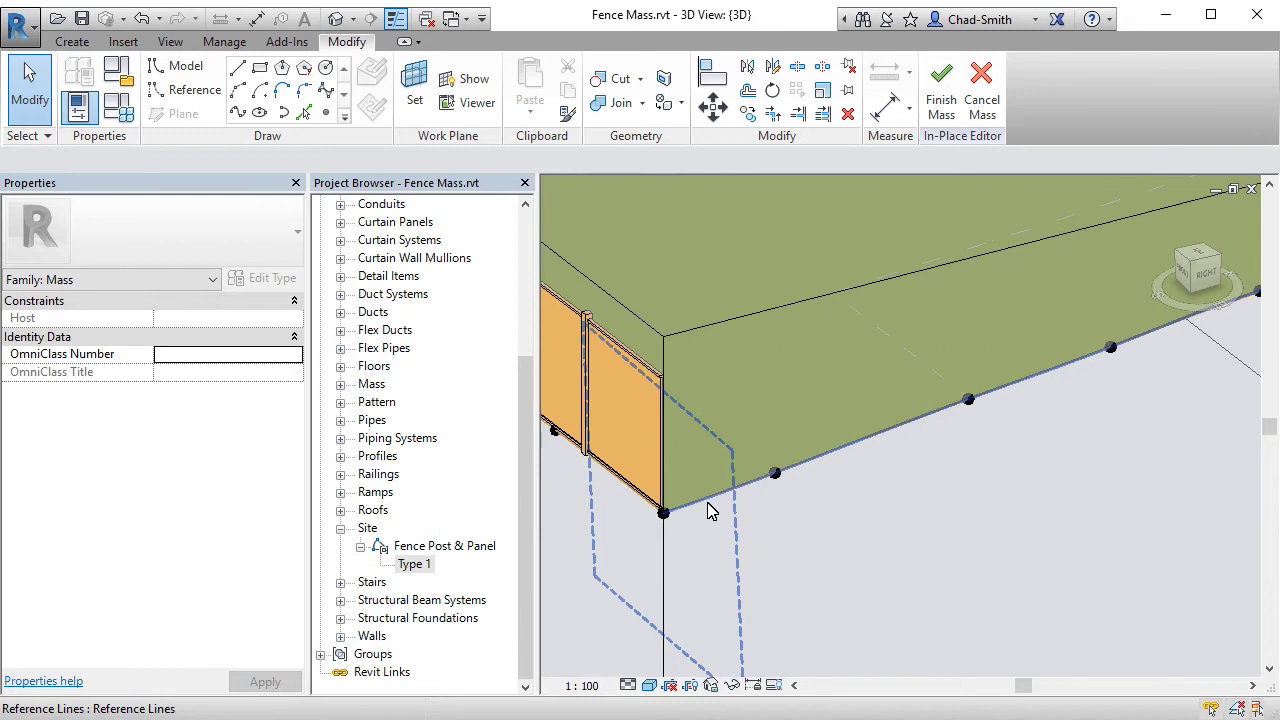
Step: Divide the side-edge reference line into a path with Maximum Distance 2000 between nodes
{"action": "left_click", "coordinate": [707, 502]}
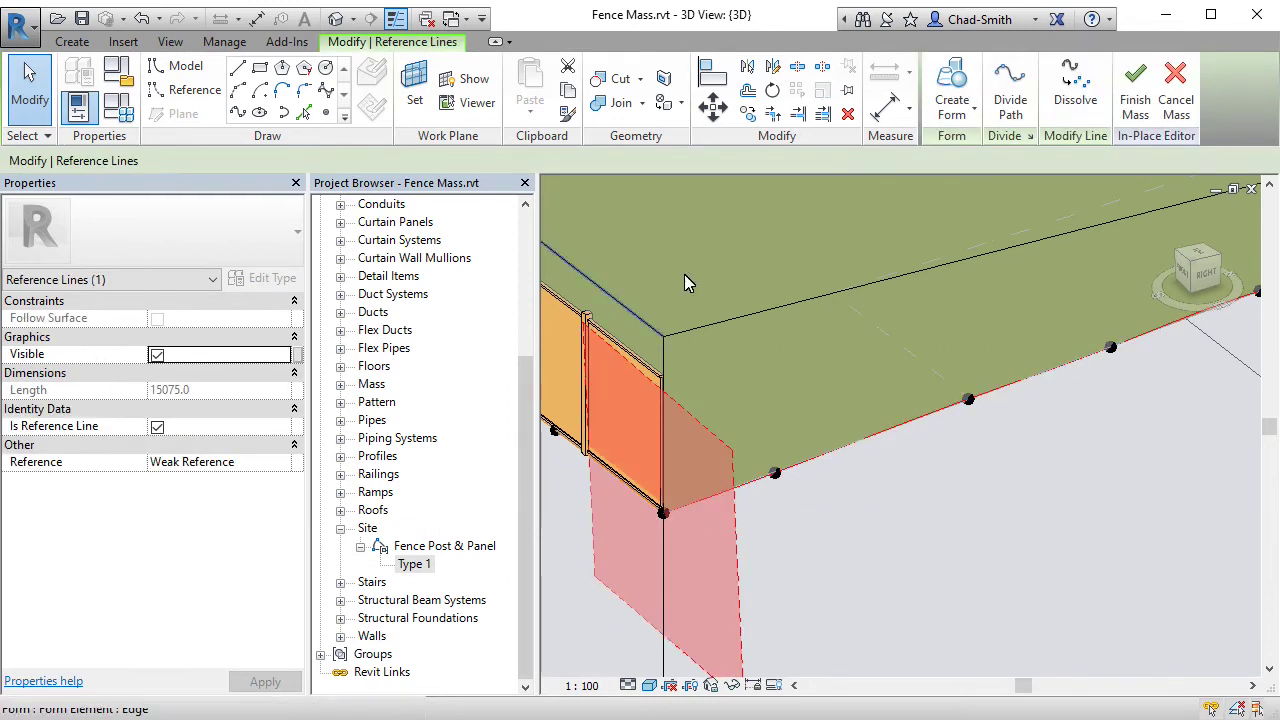
{"action": "left_click", "coordinate": [1008, 93]}
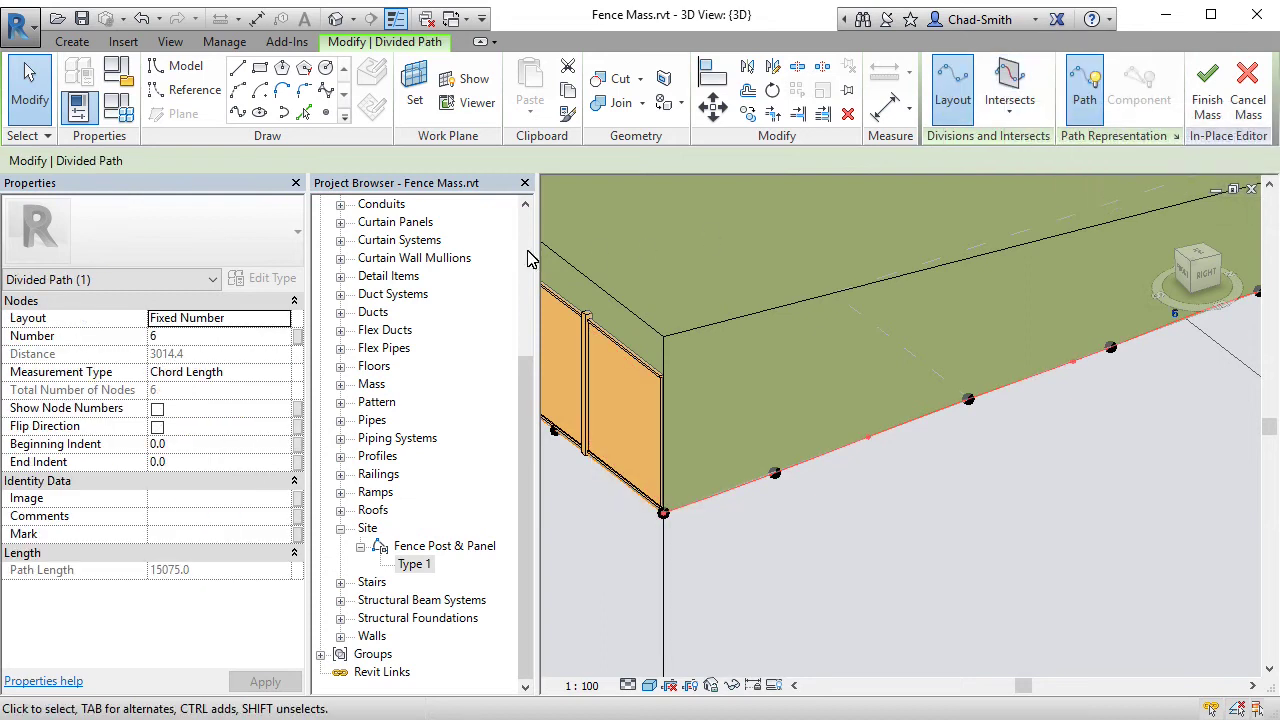
{"action": "left_click", "coordinate": [285, 318]}
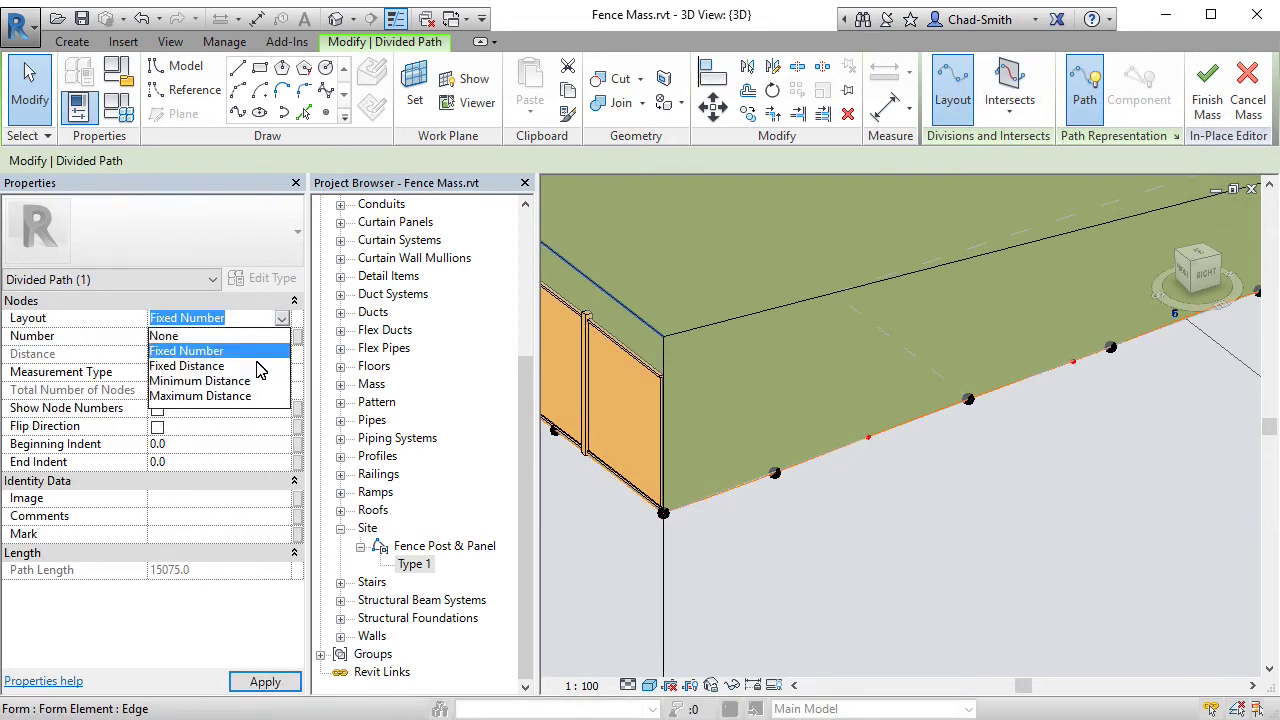
{"action": "left_click", "coordinate": [226, 394]}
{"action": "left_click", "coordinate": [222, 375]}
{"action": "double_click", "coordinate": [222, 375]}
{"action": "type", "text": "2"}
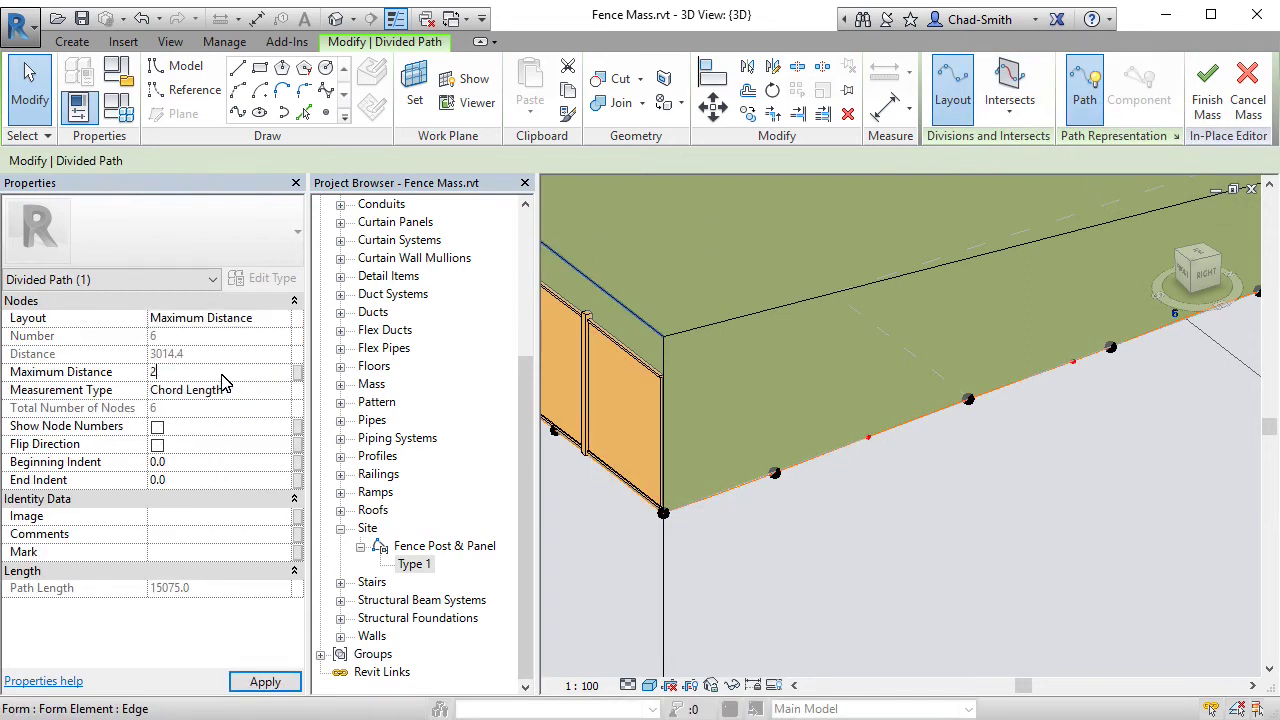
{"action": "type", "text": "000"}
{"action": "left_click", "coordinate": [774, 565]}
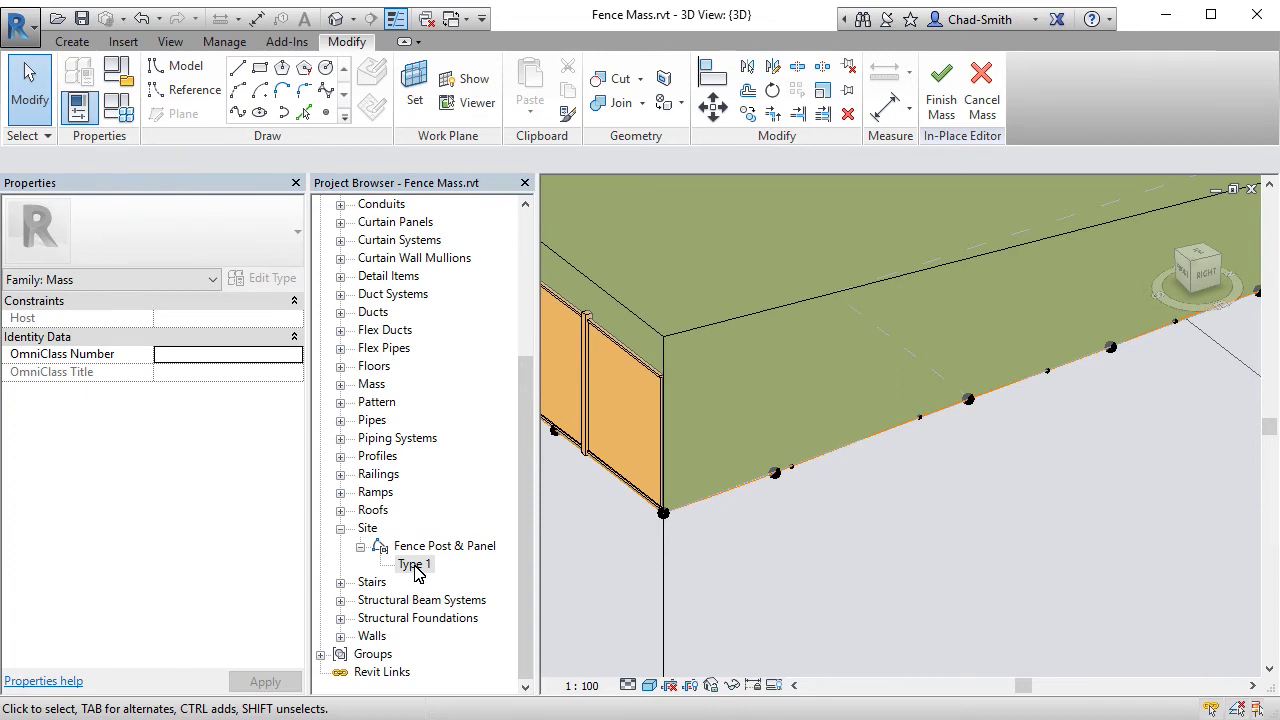
Step: Place a Fence Post & Panel Type 1 between the corner node and the next node
{"action": "left_click_drag", "start_coordinate": [417, 567], "coordinate": [711, 563]}
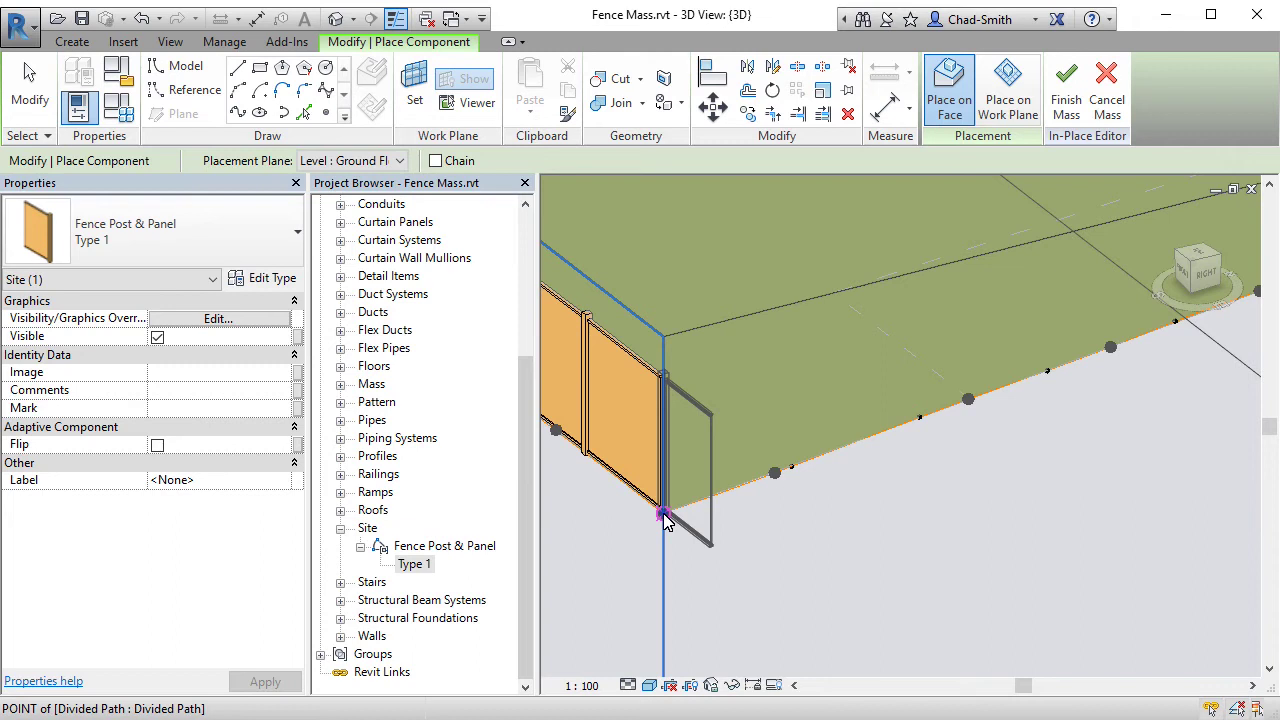
{"action": "left_click", "coordinate": [665, 518]}
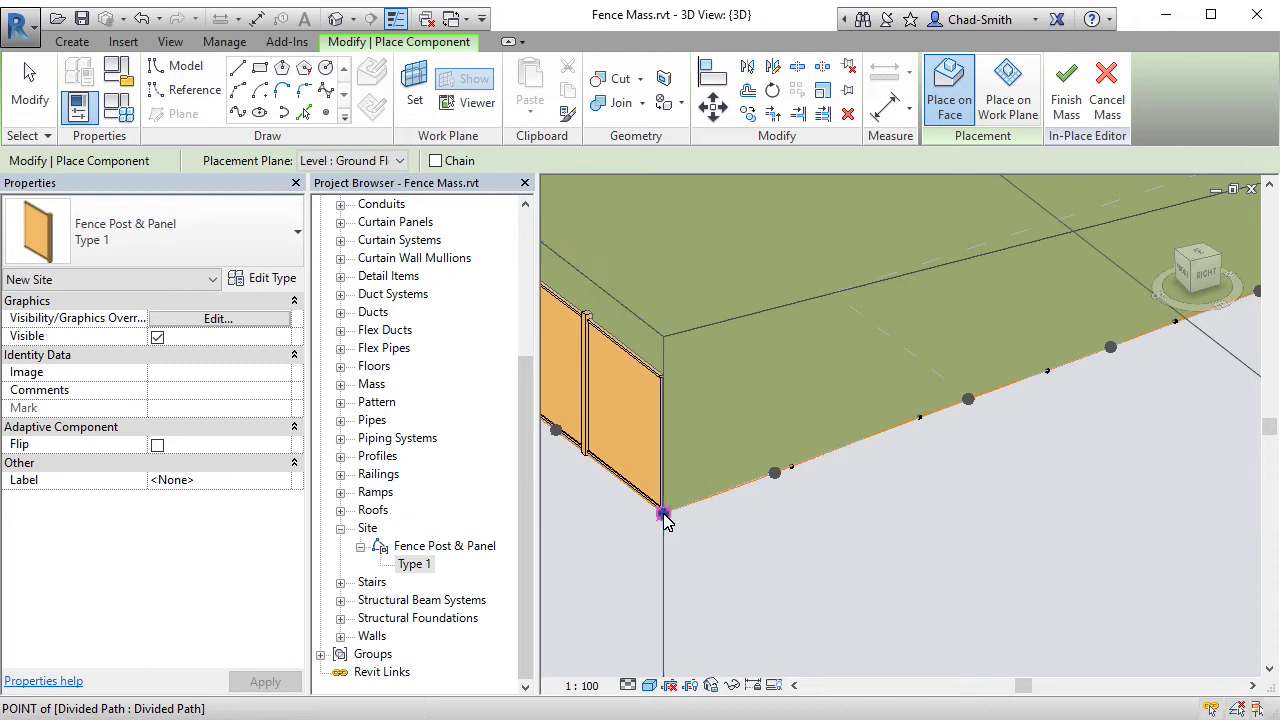
{"action": "left_click", "coordinate": [792, 474]}
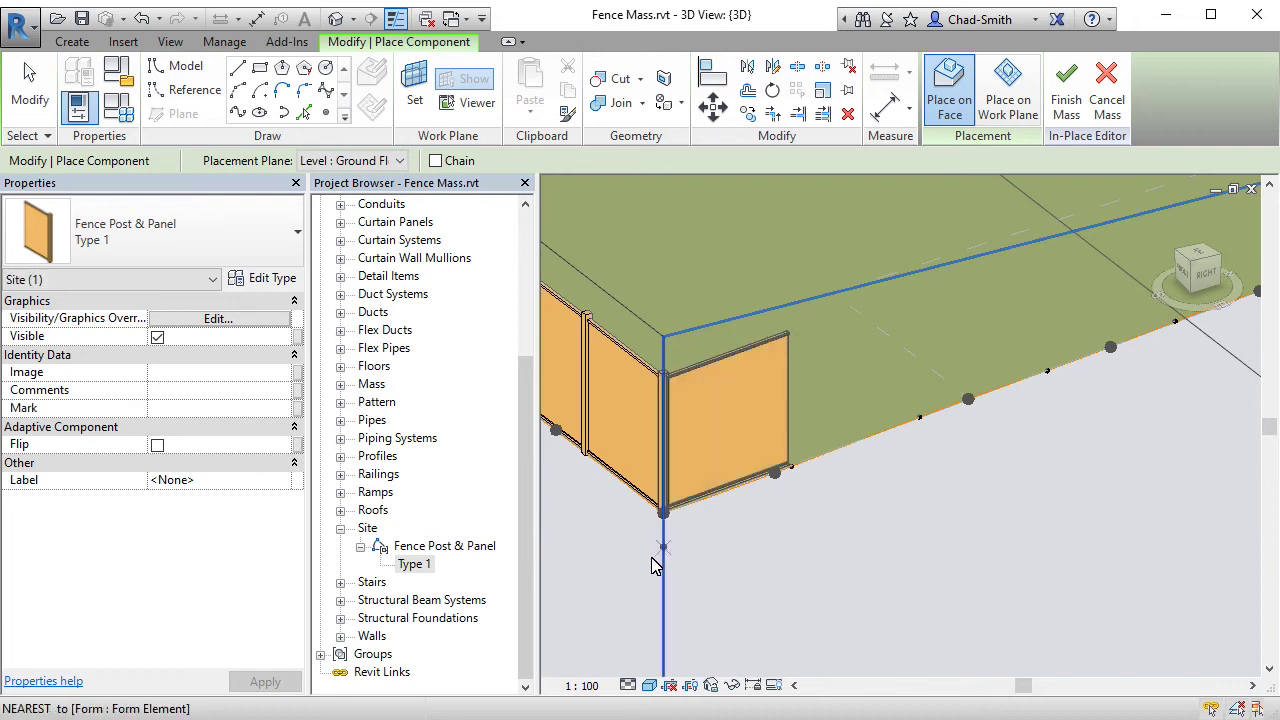
{"action": "scroll", "coordinate": [640, 565], "scroll_direction": "down", "scroll_amount": 4}
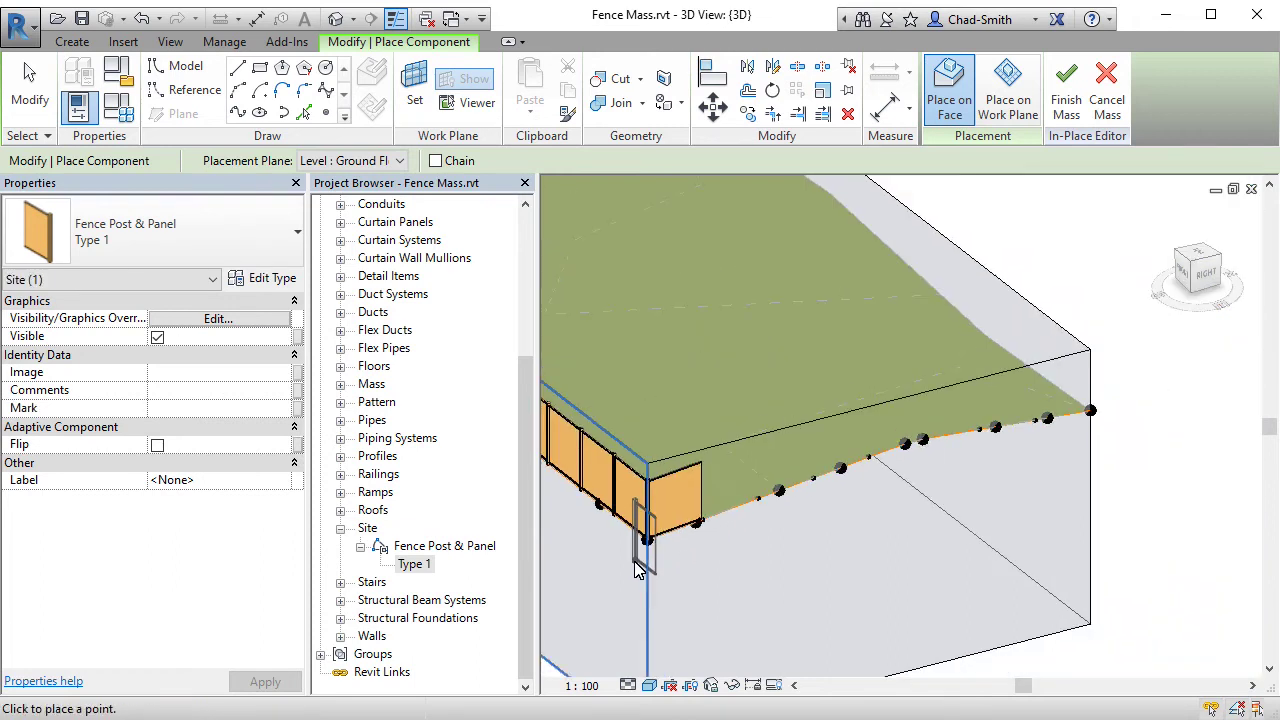
{"action": "left_click", "coordinate": [29, 88]}
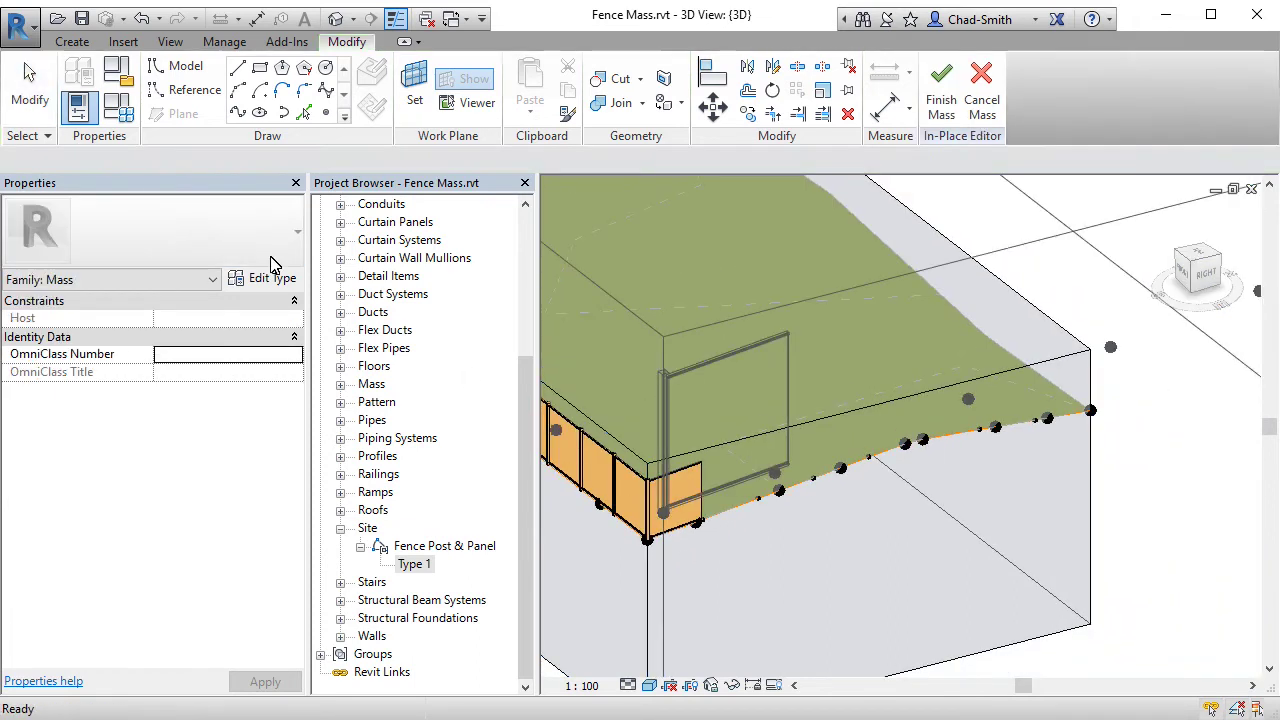
Step: Repeat the placed fence panel along every node of the divided edge
{"action": "scroll", "coordinate": [698, 515], "scroll_direction": "up", "scroll_amount": 3}
{"action": "left_click", "coordinate": [706, 502]}
{"action": "scroll", "coordinate": [640, 583], "scroll_direction": "down", "scroll_amount": 3}
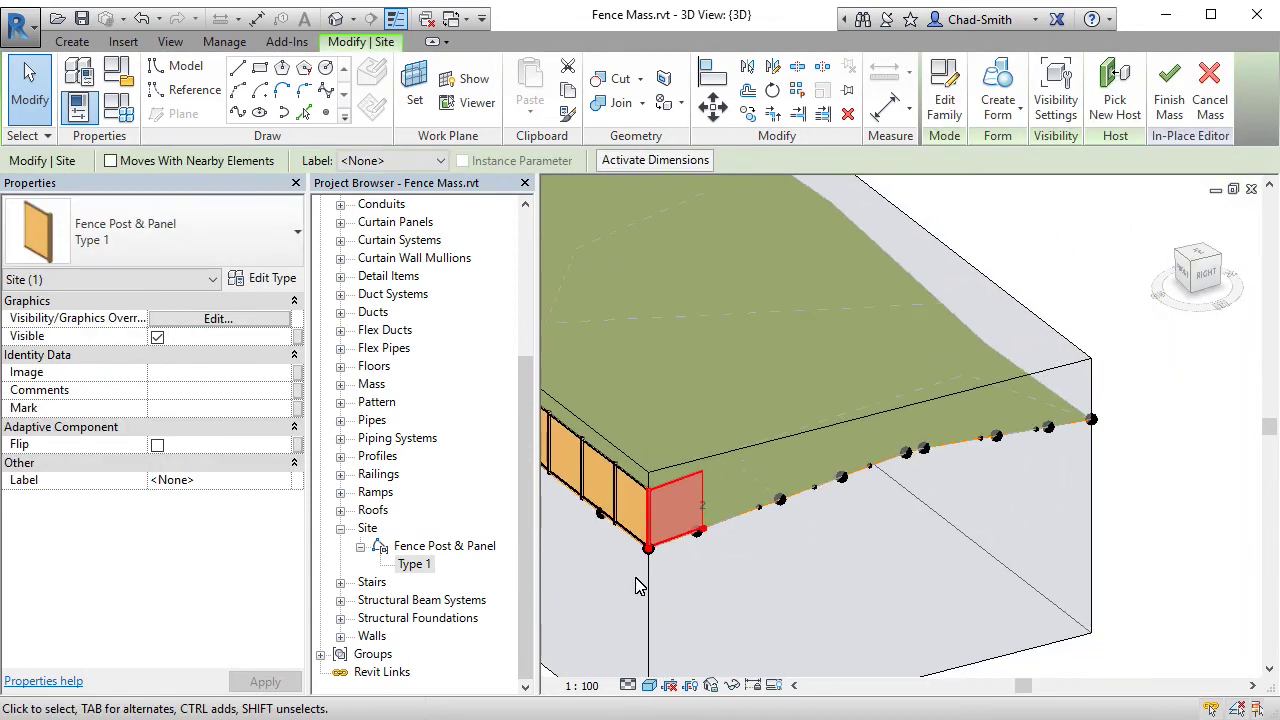
{"action": "left_click", "coordinate": [799, 93]}
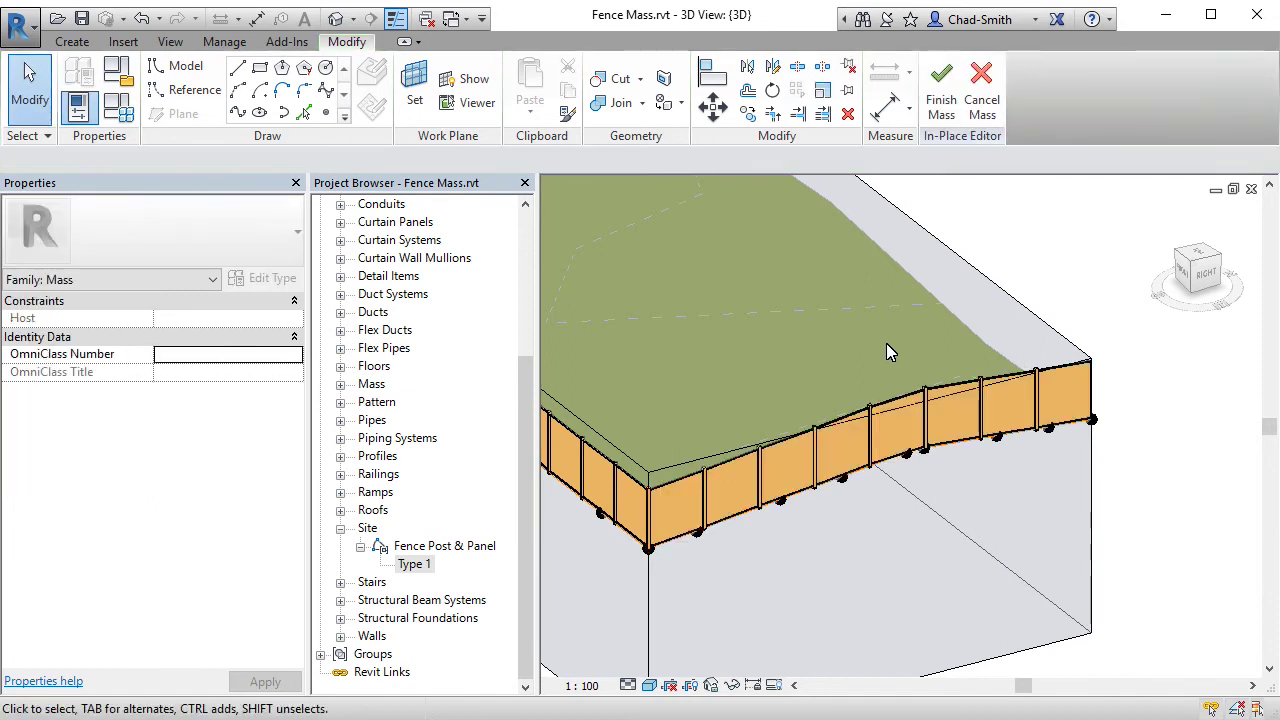
{"action": "scroll", "coordinate": [963, 376], "scroll_direction": "down", "scroll_amount": 1}
{"action": "scroll", "coordinate": [963, 376], "scroll_direction": "down", "scroll_amount": 2}
Step: Orbit to check the fence along the front edge, then finish the Fence in-place mass
{"action": "middle_click_drag", "start_coordinate": [963, 368], "coordinate": [1105, 475], "text": "shift"}
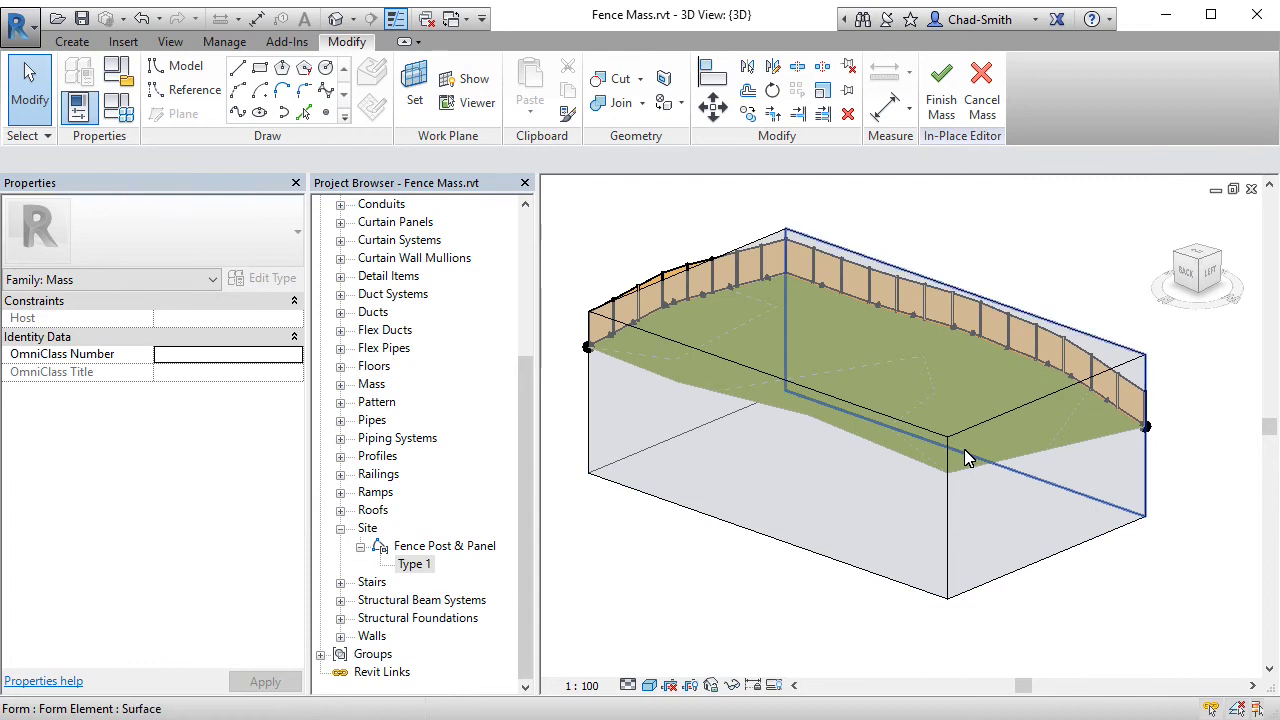
{"action": "left_click", "coordinate": [944, 106]}
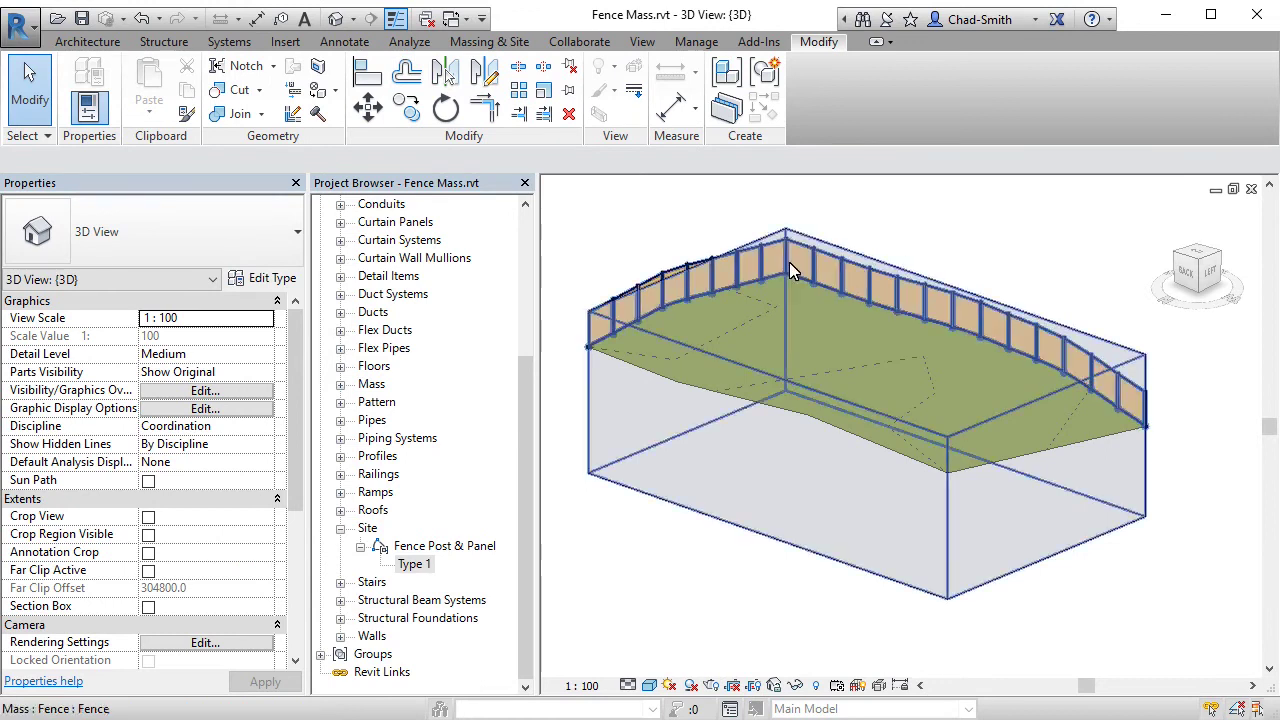
Step: Turn off the Mass model category in Visibility/Graphics and dismiss the Show Mass notice
{"action": "left_click", "coordinate": [206, 393]}
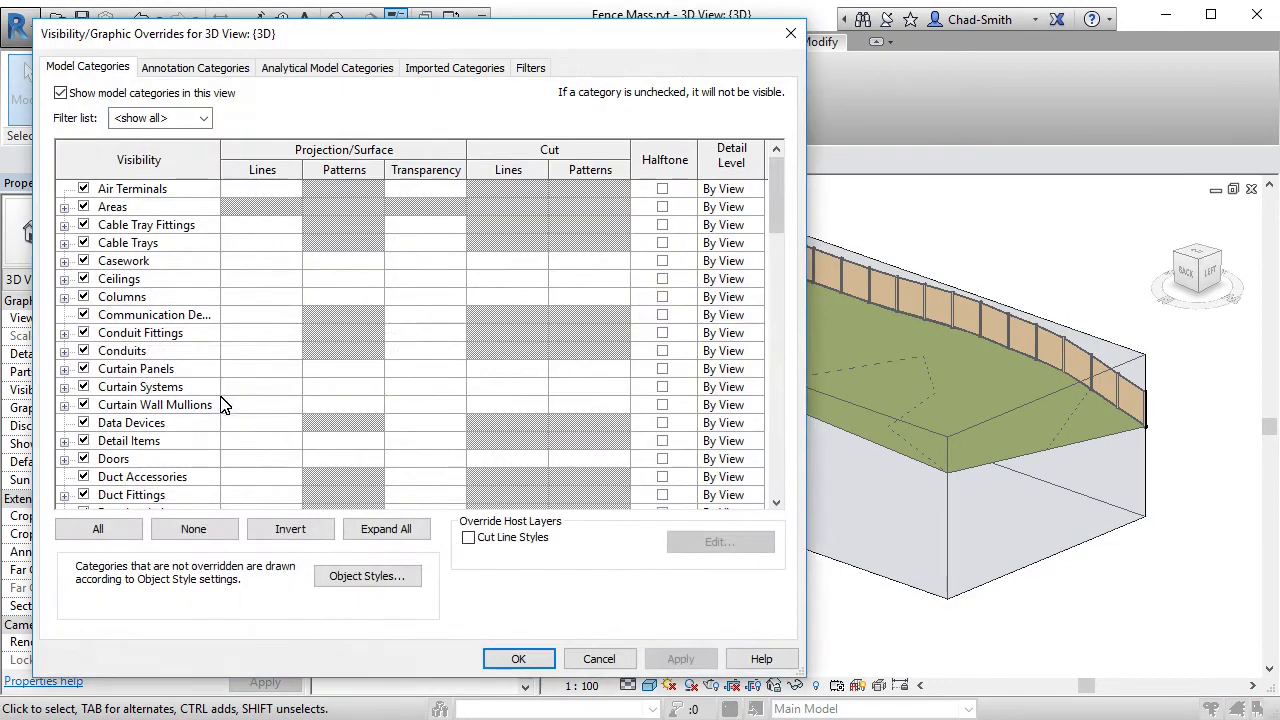
{"action": "left_click", "coordinate": [152, 446]}
{"action": "key", "text": "m"}
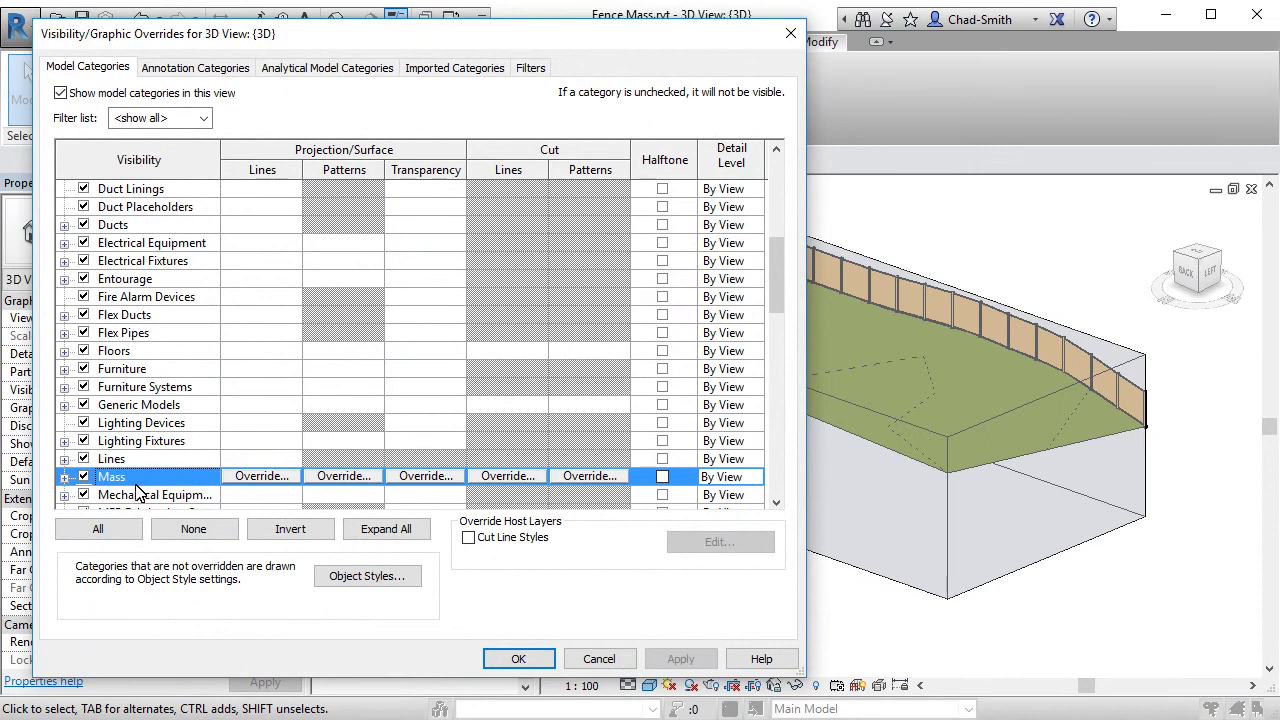
{"action": "key", "text": "space"}
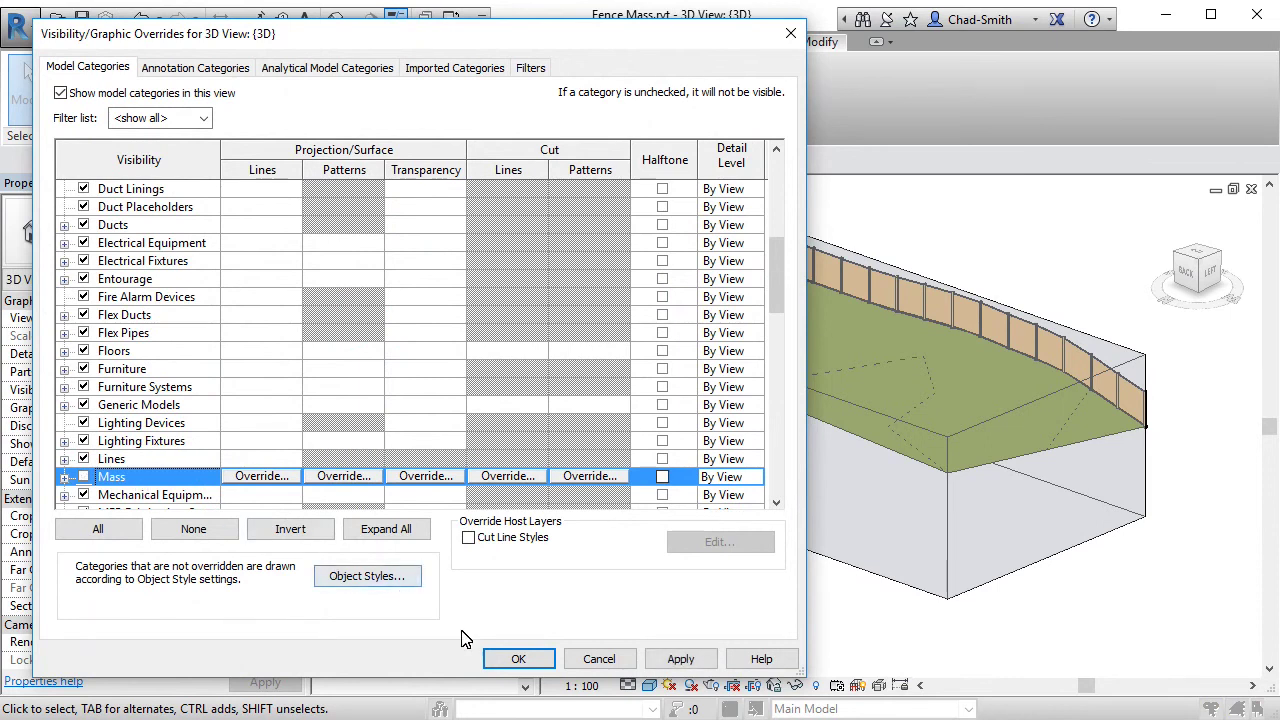
{"action": "left_click", "coordinate": [519, 660]}
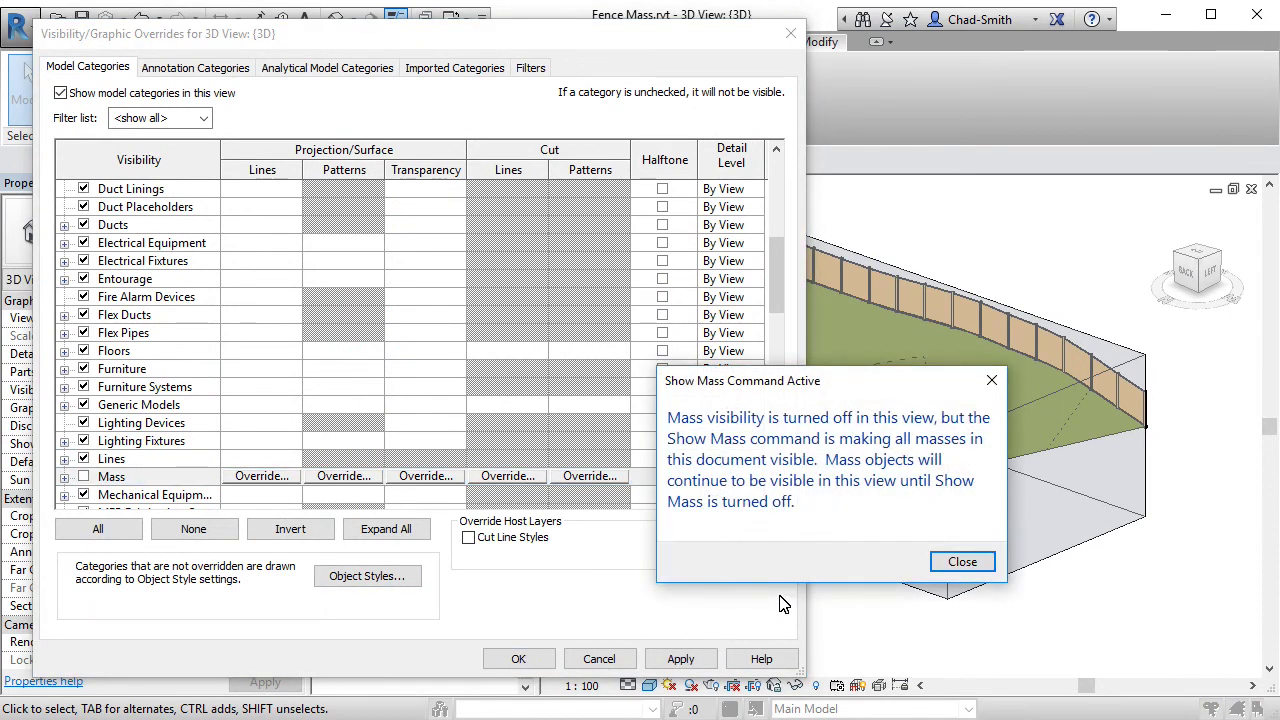
{"action": "left_click", "coordinate": [958, 562]}
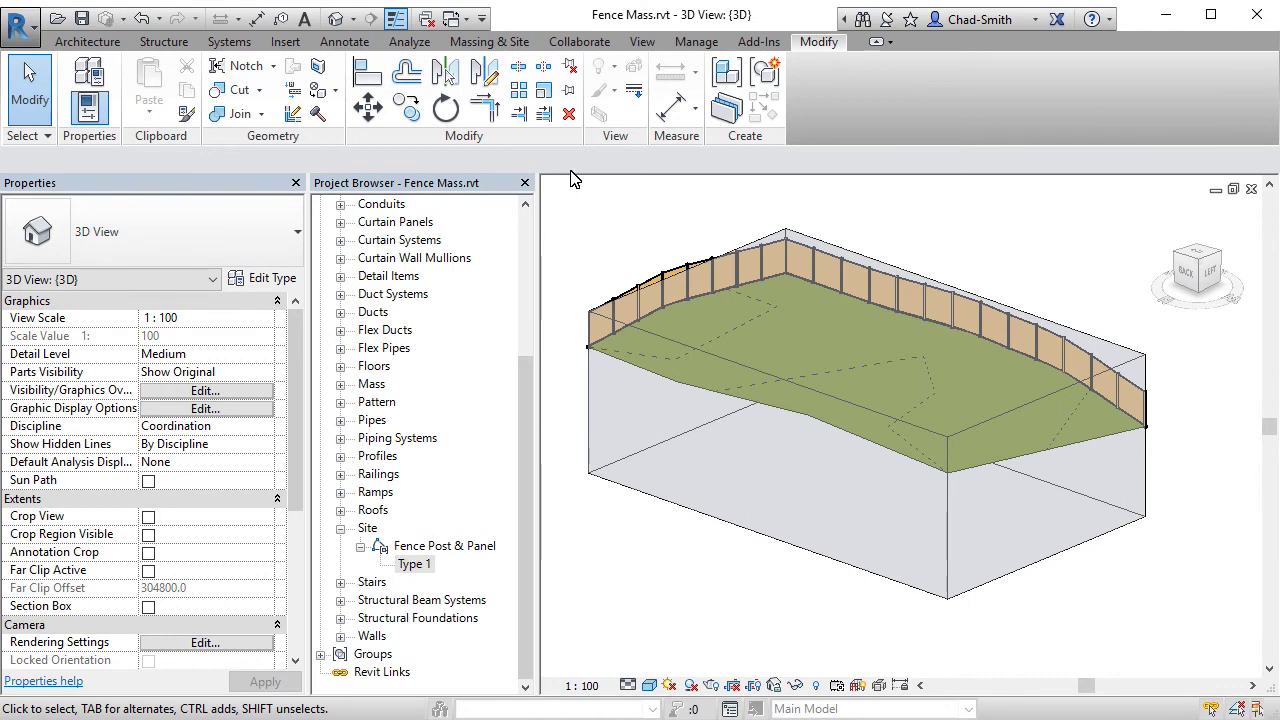
Step: Set Show Mass to Show Mass by View Settings, then inspect the fence and site from the front
{"action": "left_click", "coordinate": [490, 42]}
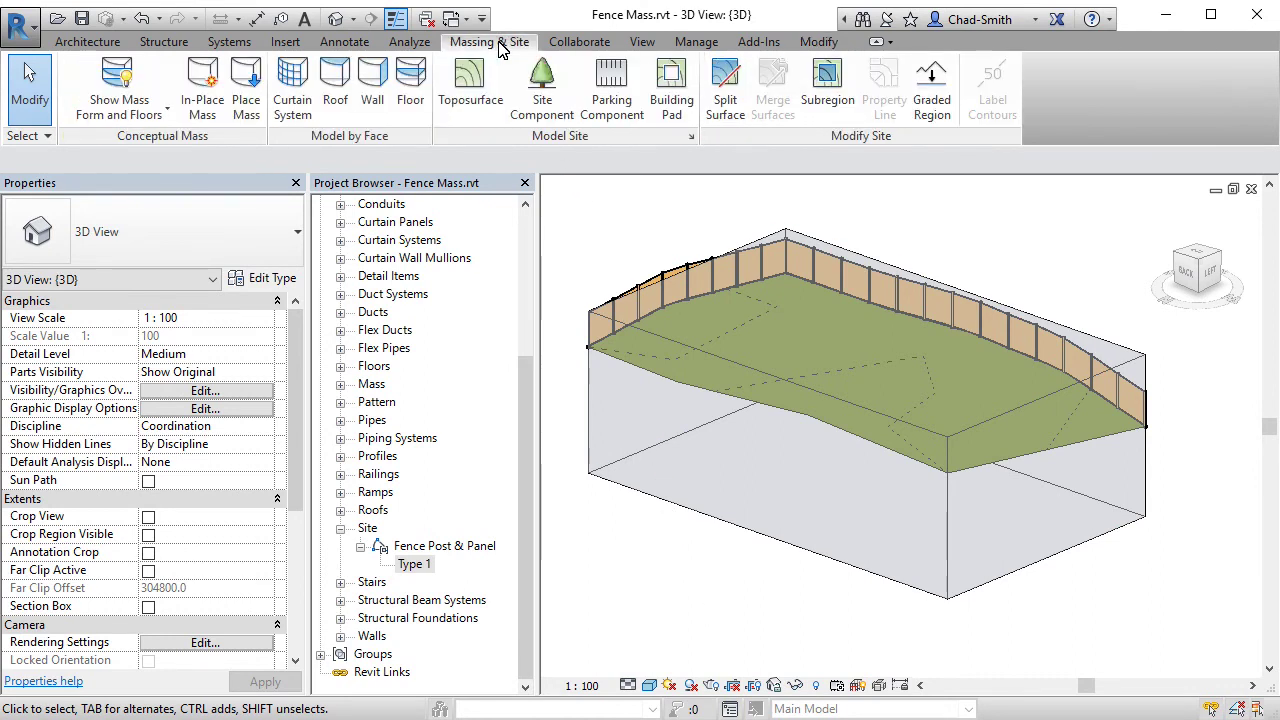
{"action": "left_click", "coordinate": [119, 116]}
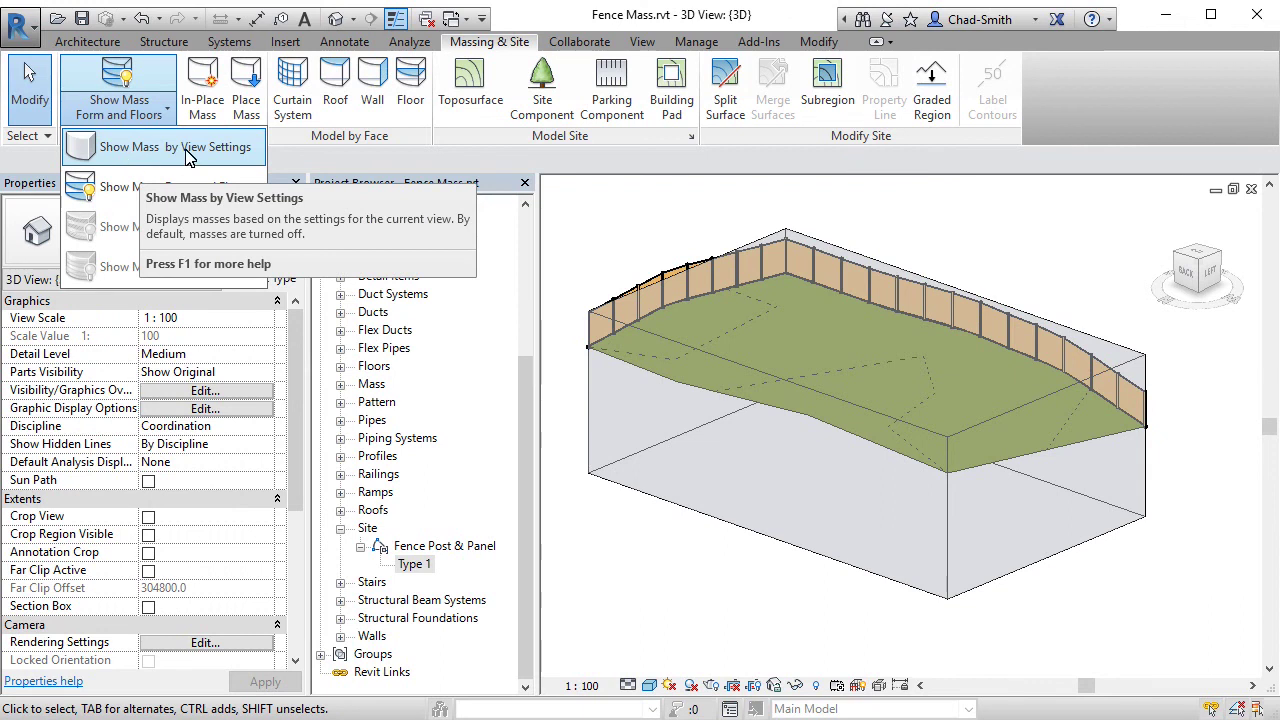
{"action": "left_click", "coordinate": [185, 155]}
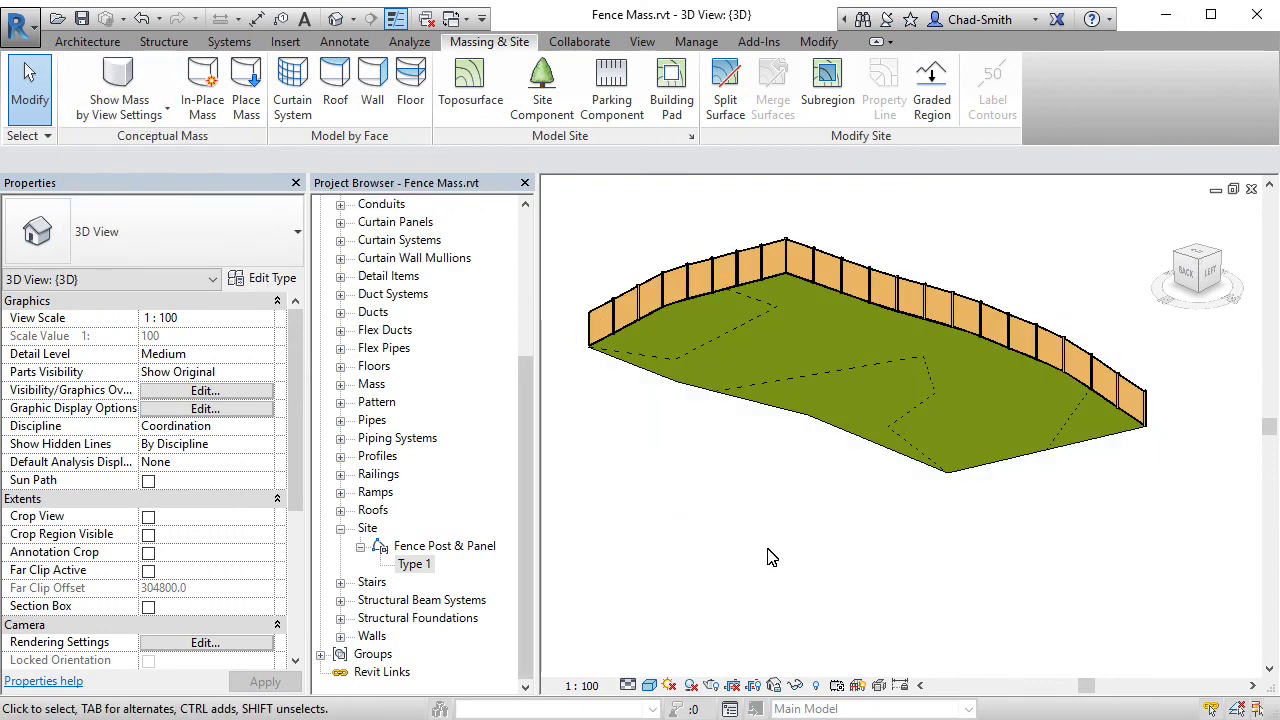
{"action": "middle_click_drag", "start_coordinate": [770, 522], "coordinate": [934, 594]}
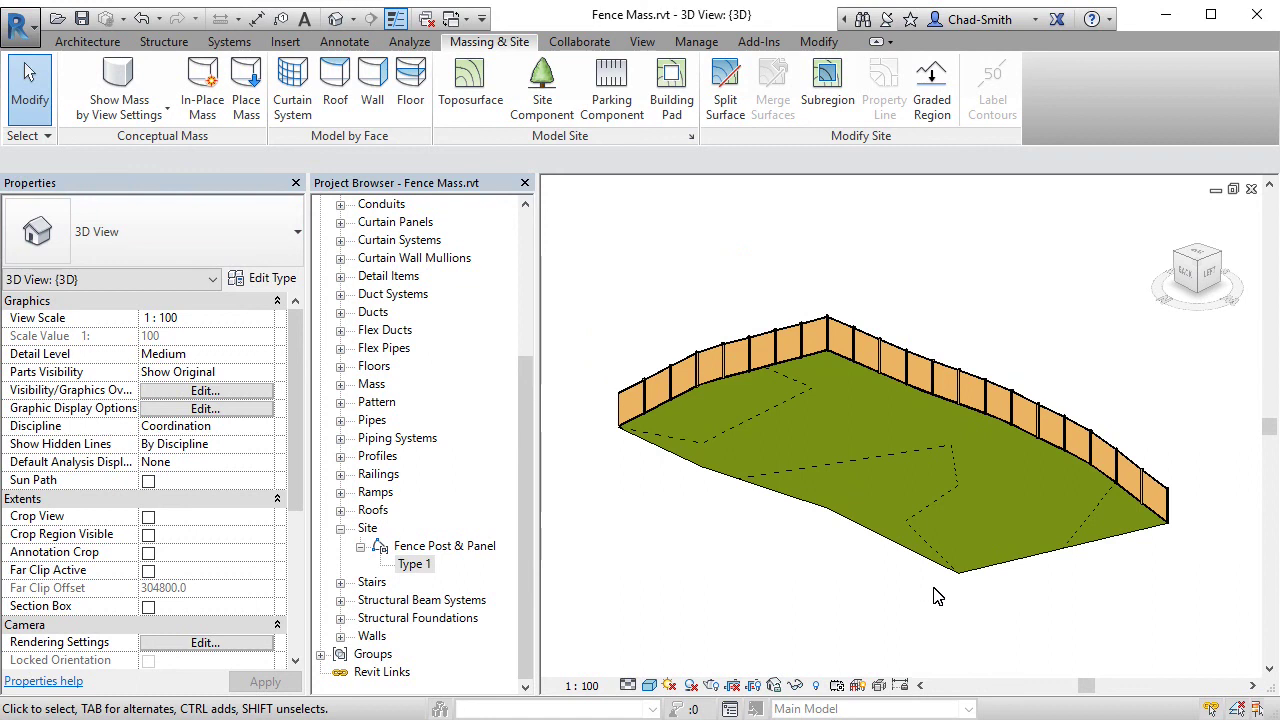
{"action": "middle_click_drag", "start_coordinate": [1103, 591], "coordinate": [760, 604], "text": "shift"}
{"action": "middle_click_drag", "start_coordinate": [1018, 606], "coordinate": [862, 604], "text": "shift"}
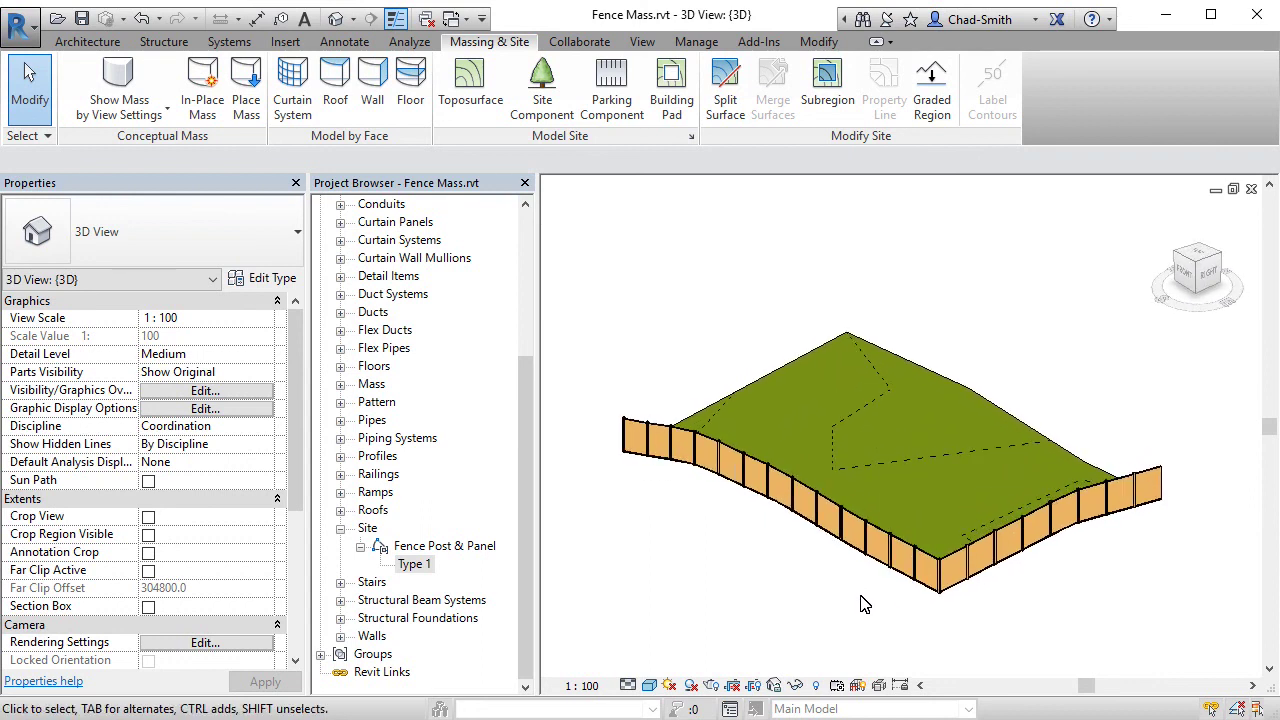